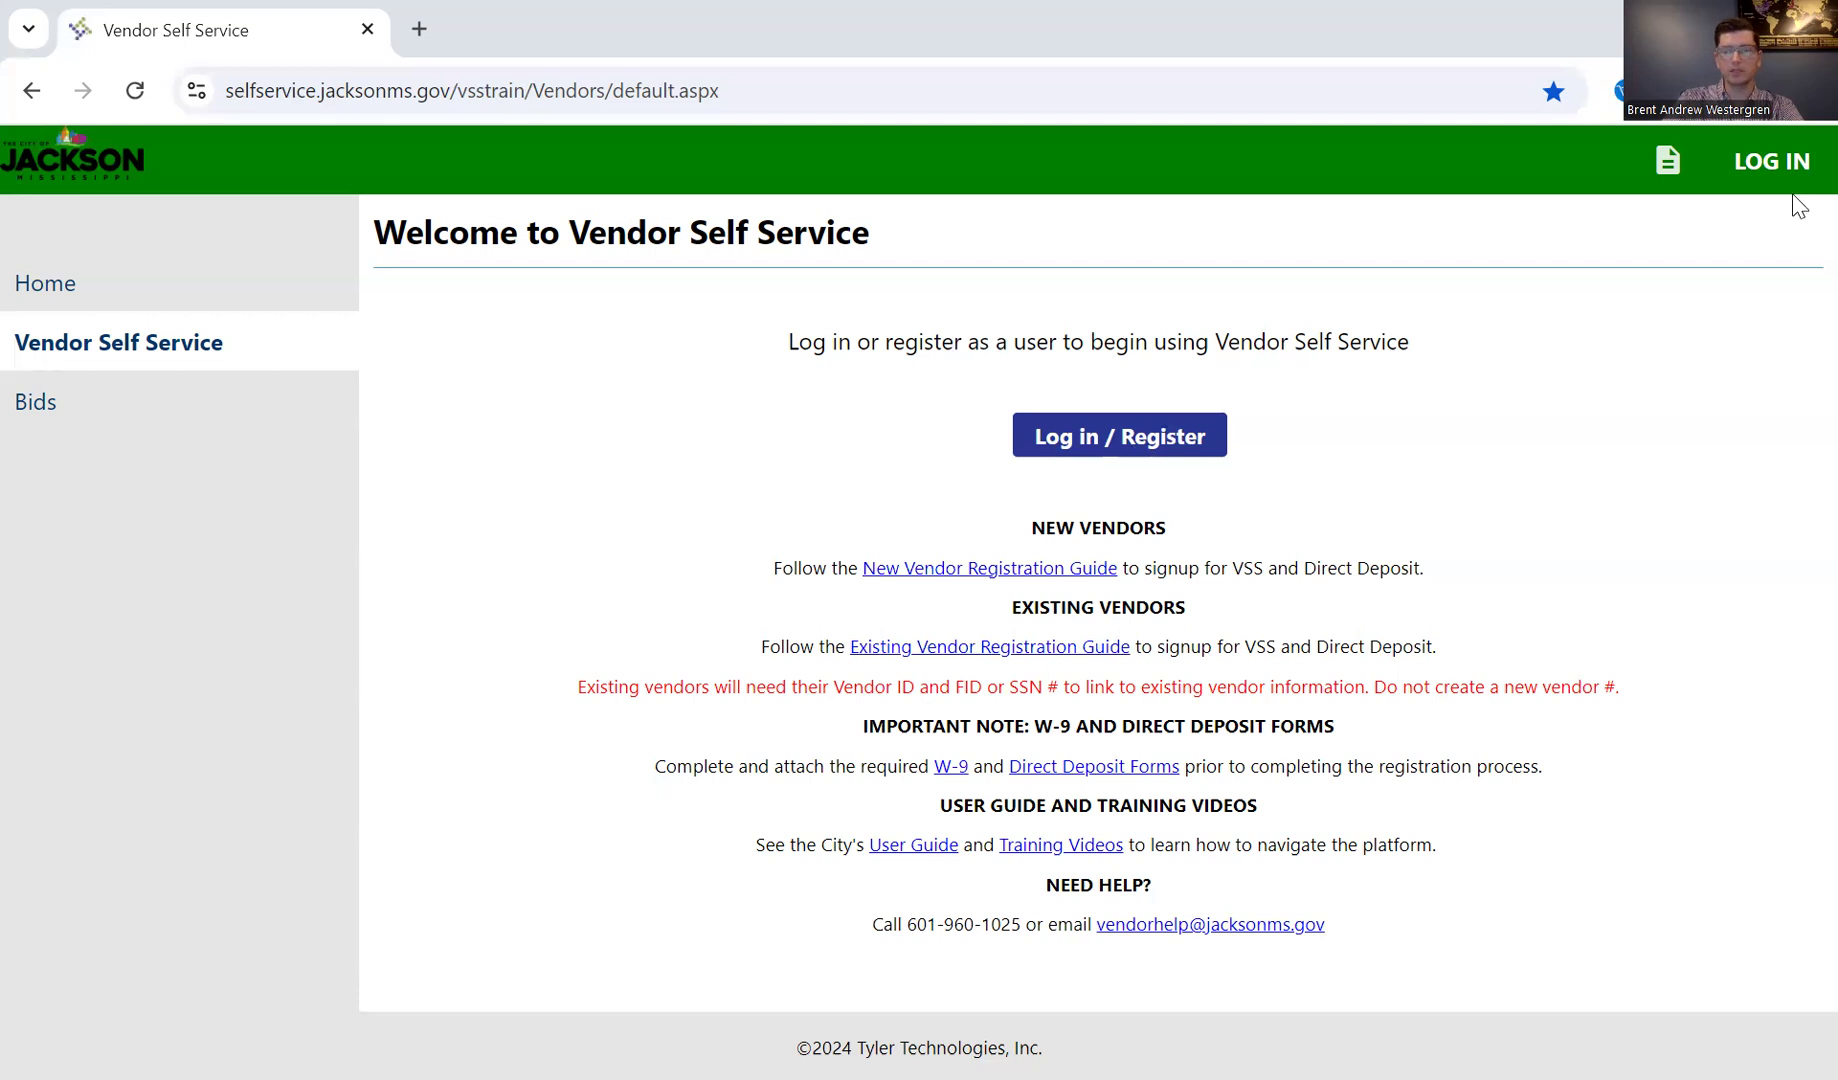
# Step: Log in to the vendor portal with the prefilled e-mail address and the account password
pyautogui.click(1792, 161)
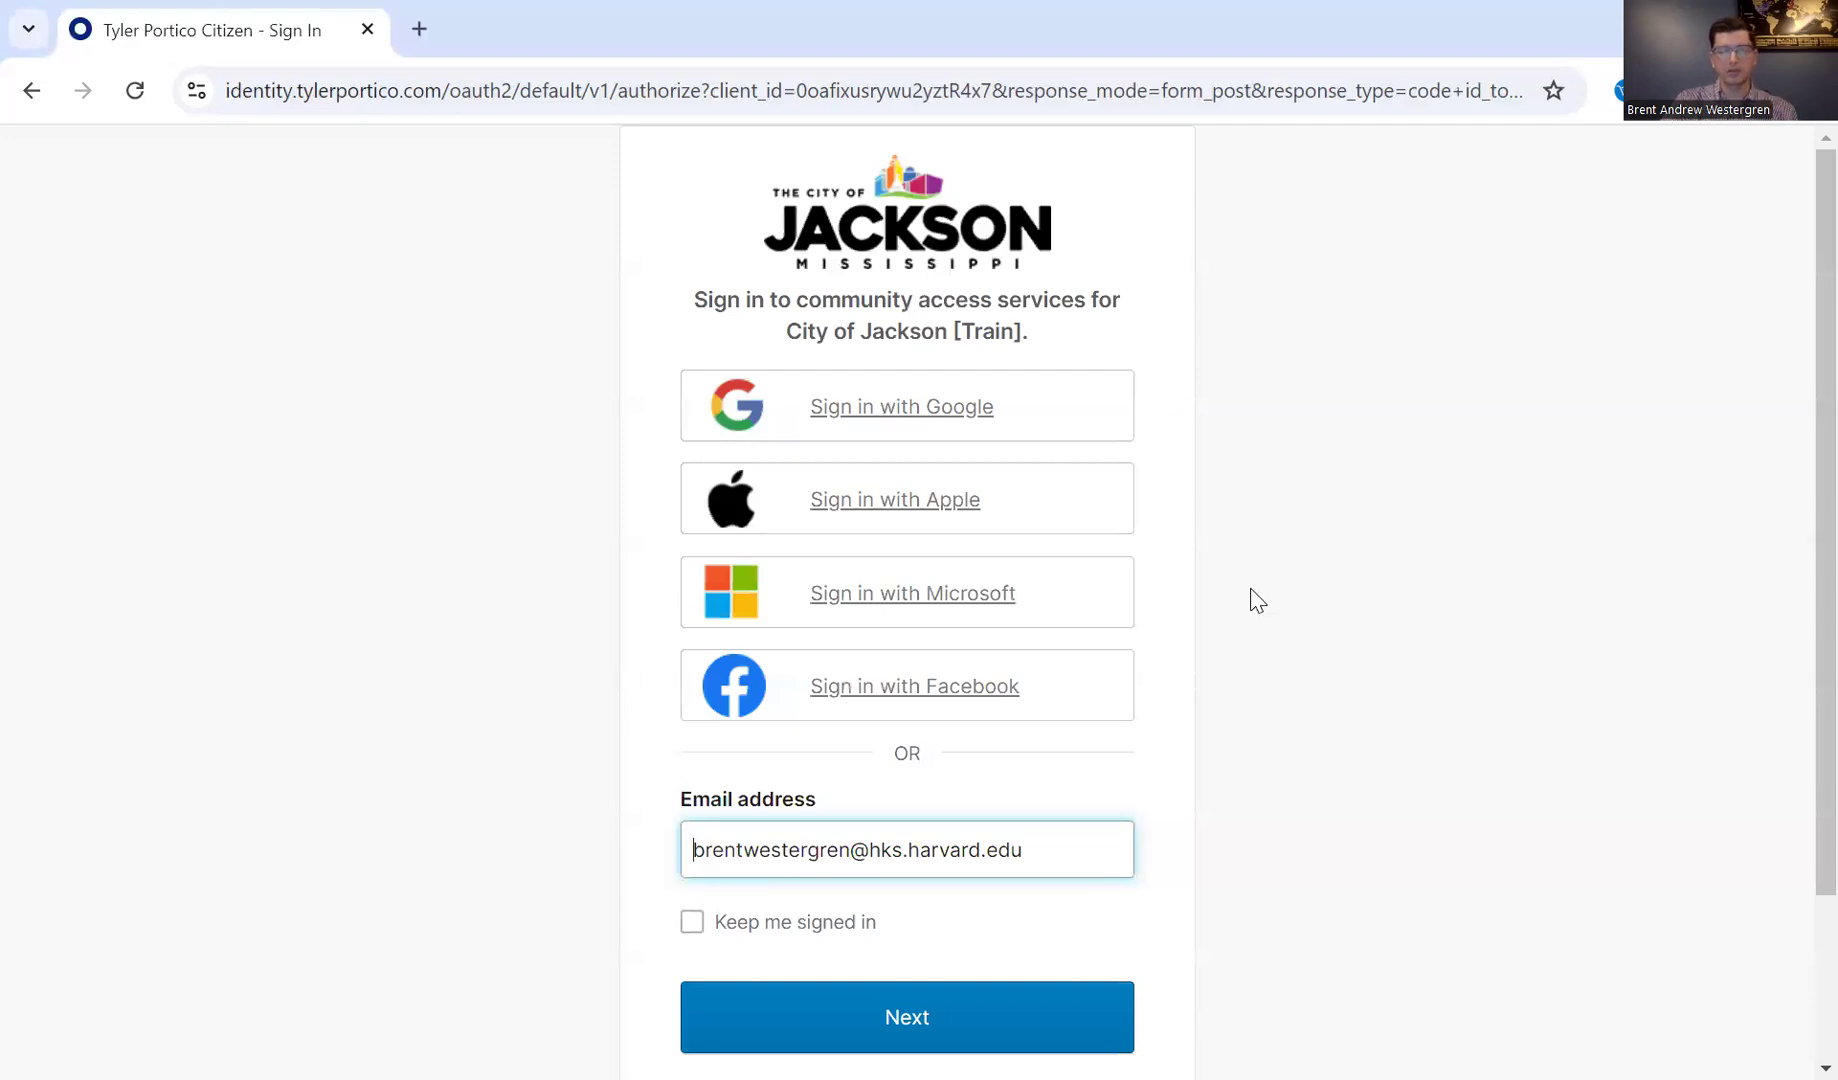
pyautogui.scroll(-1, 1252, 600)
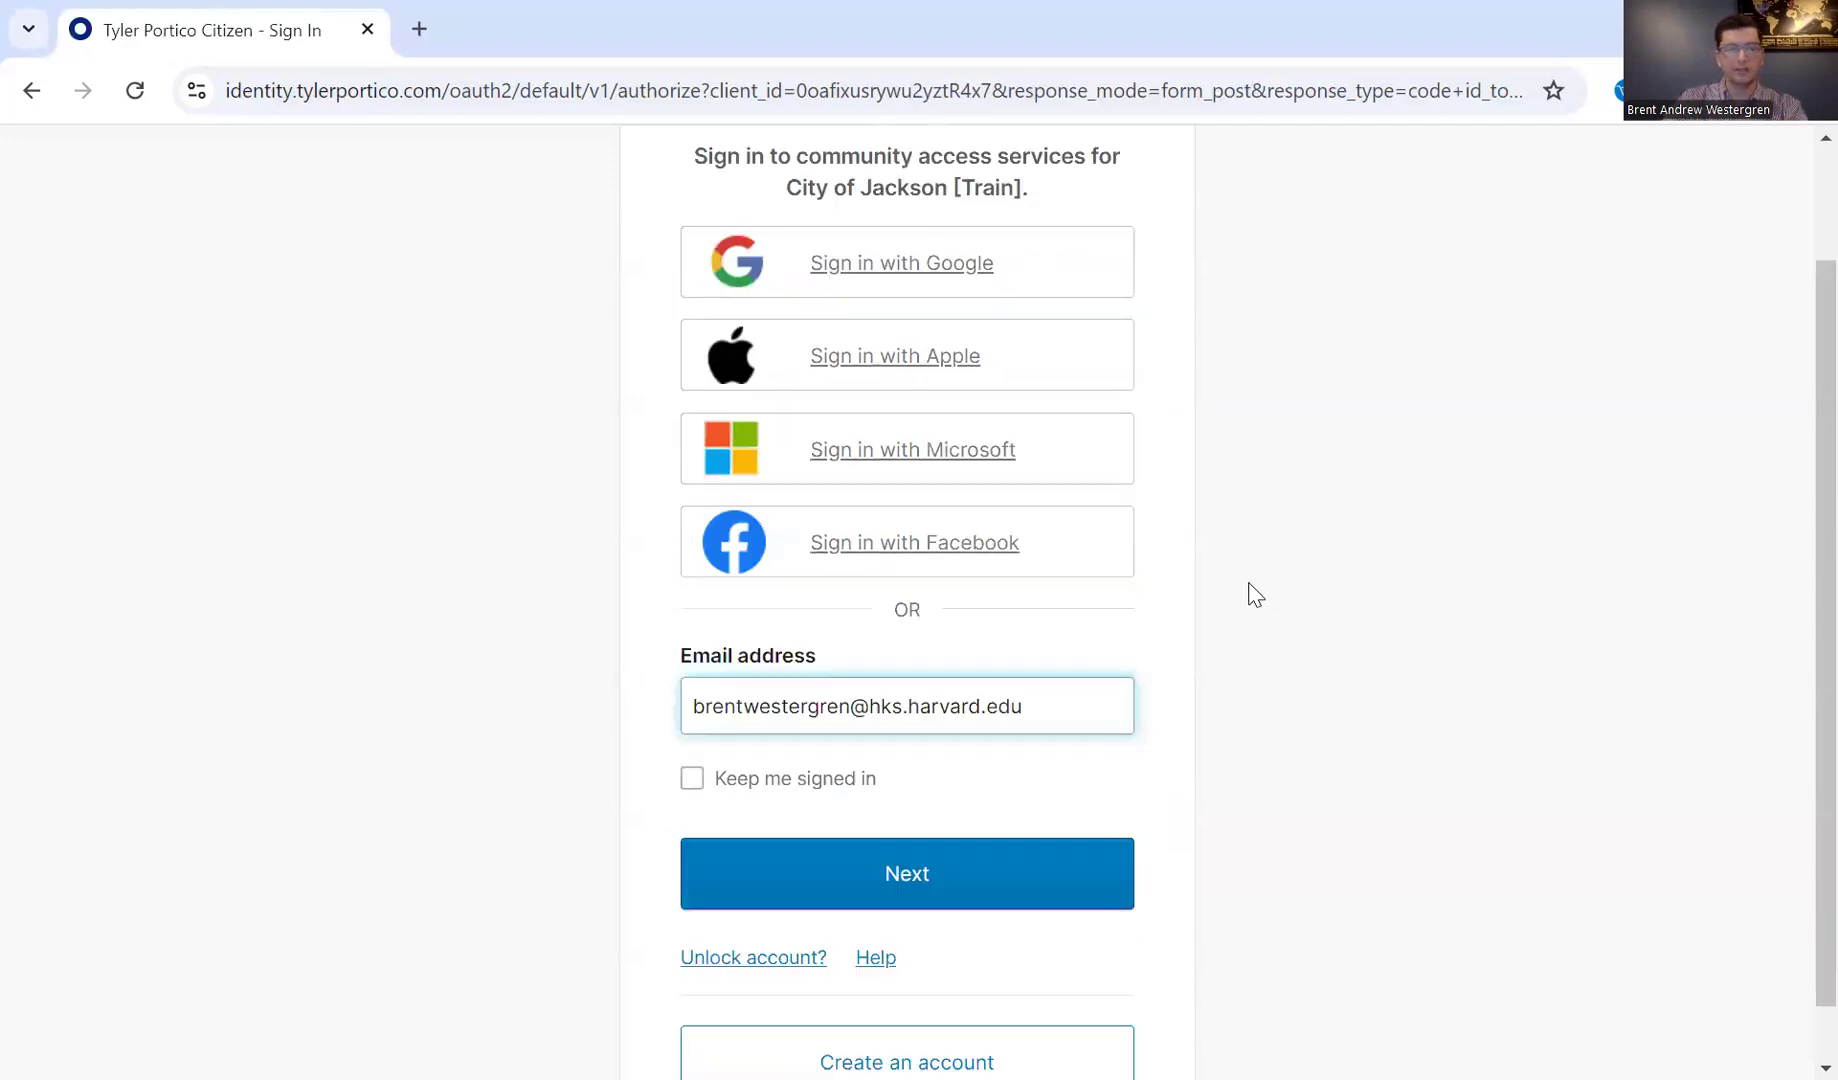
pyautogui.click(865, 893)
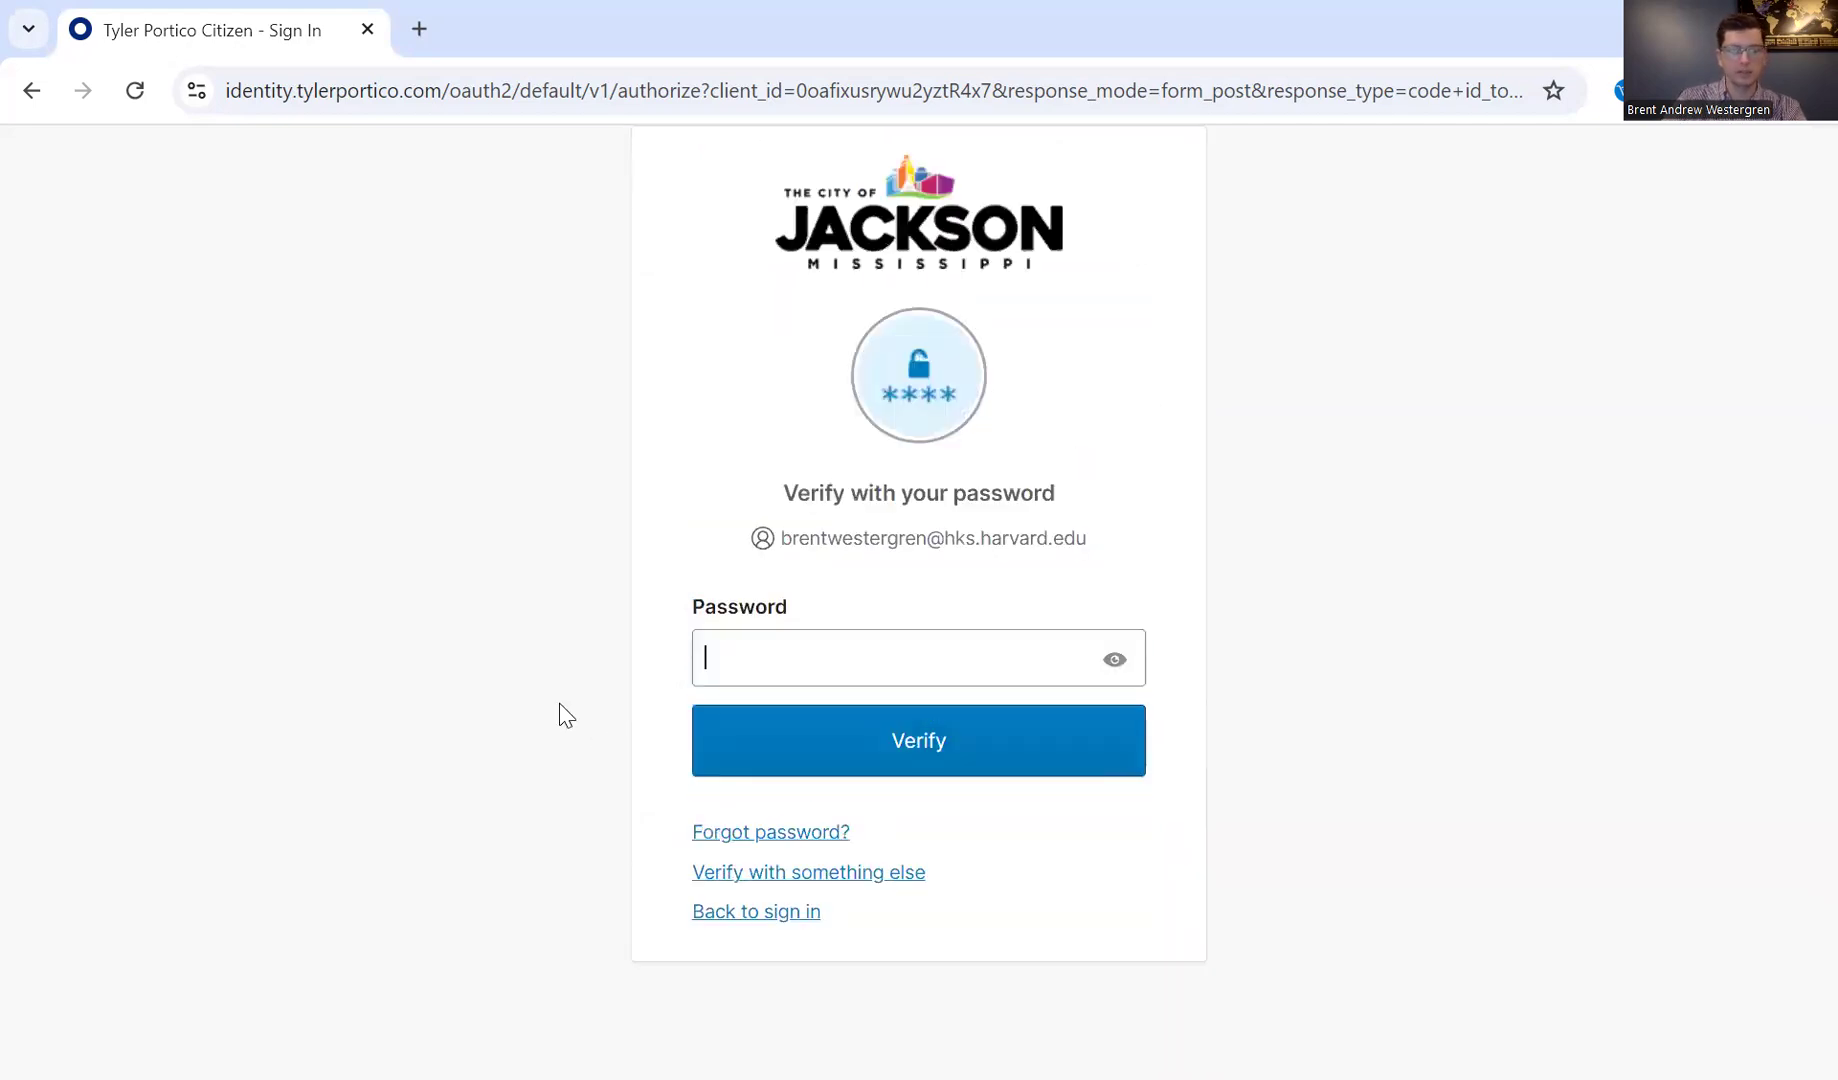
pyautogui.write('•••••••••••')
pyautogui.press('Return')
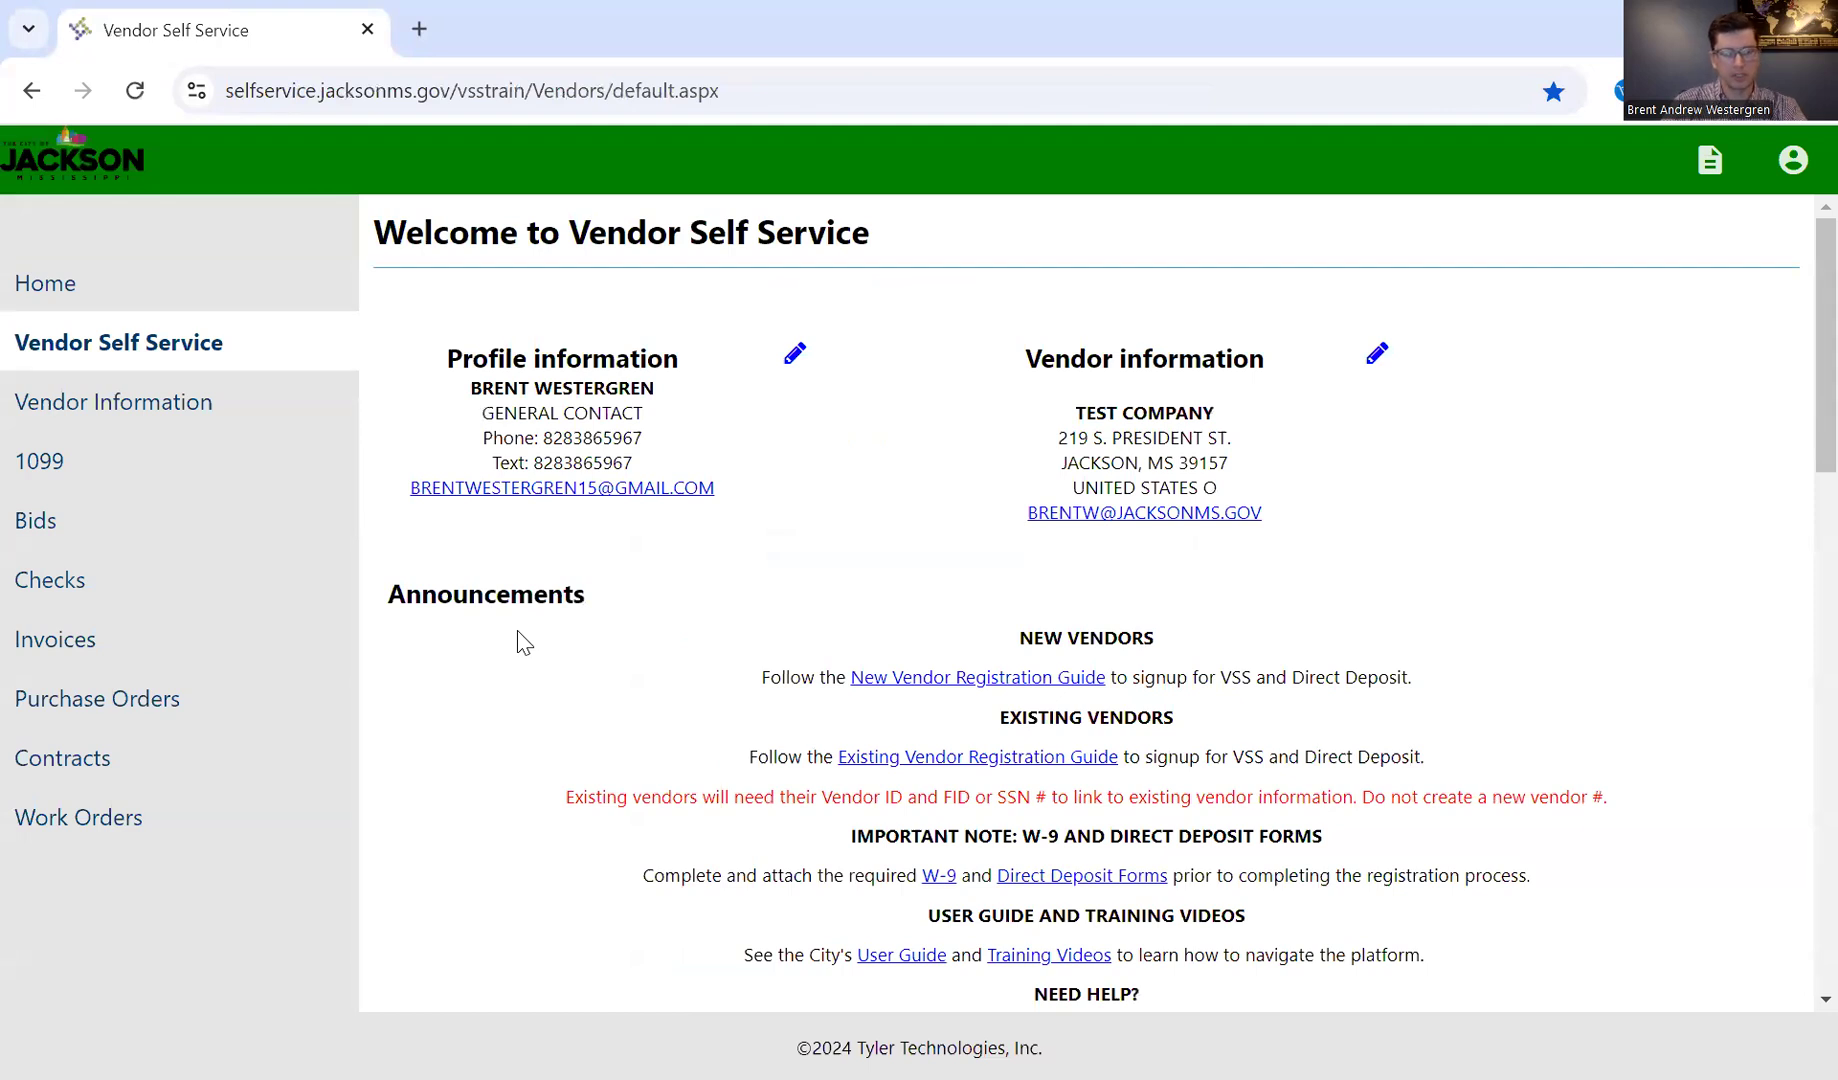
# Step: Review the invoices, checks, purchase orders and contracts sections of the vendor home page
pyautogui.scroll(-5, 533, 630)
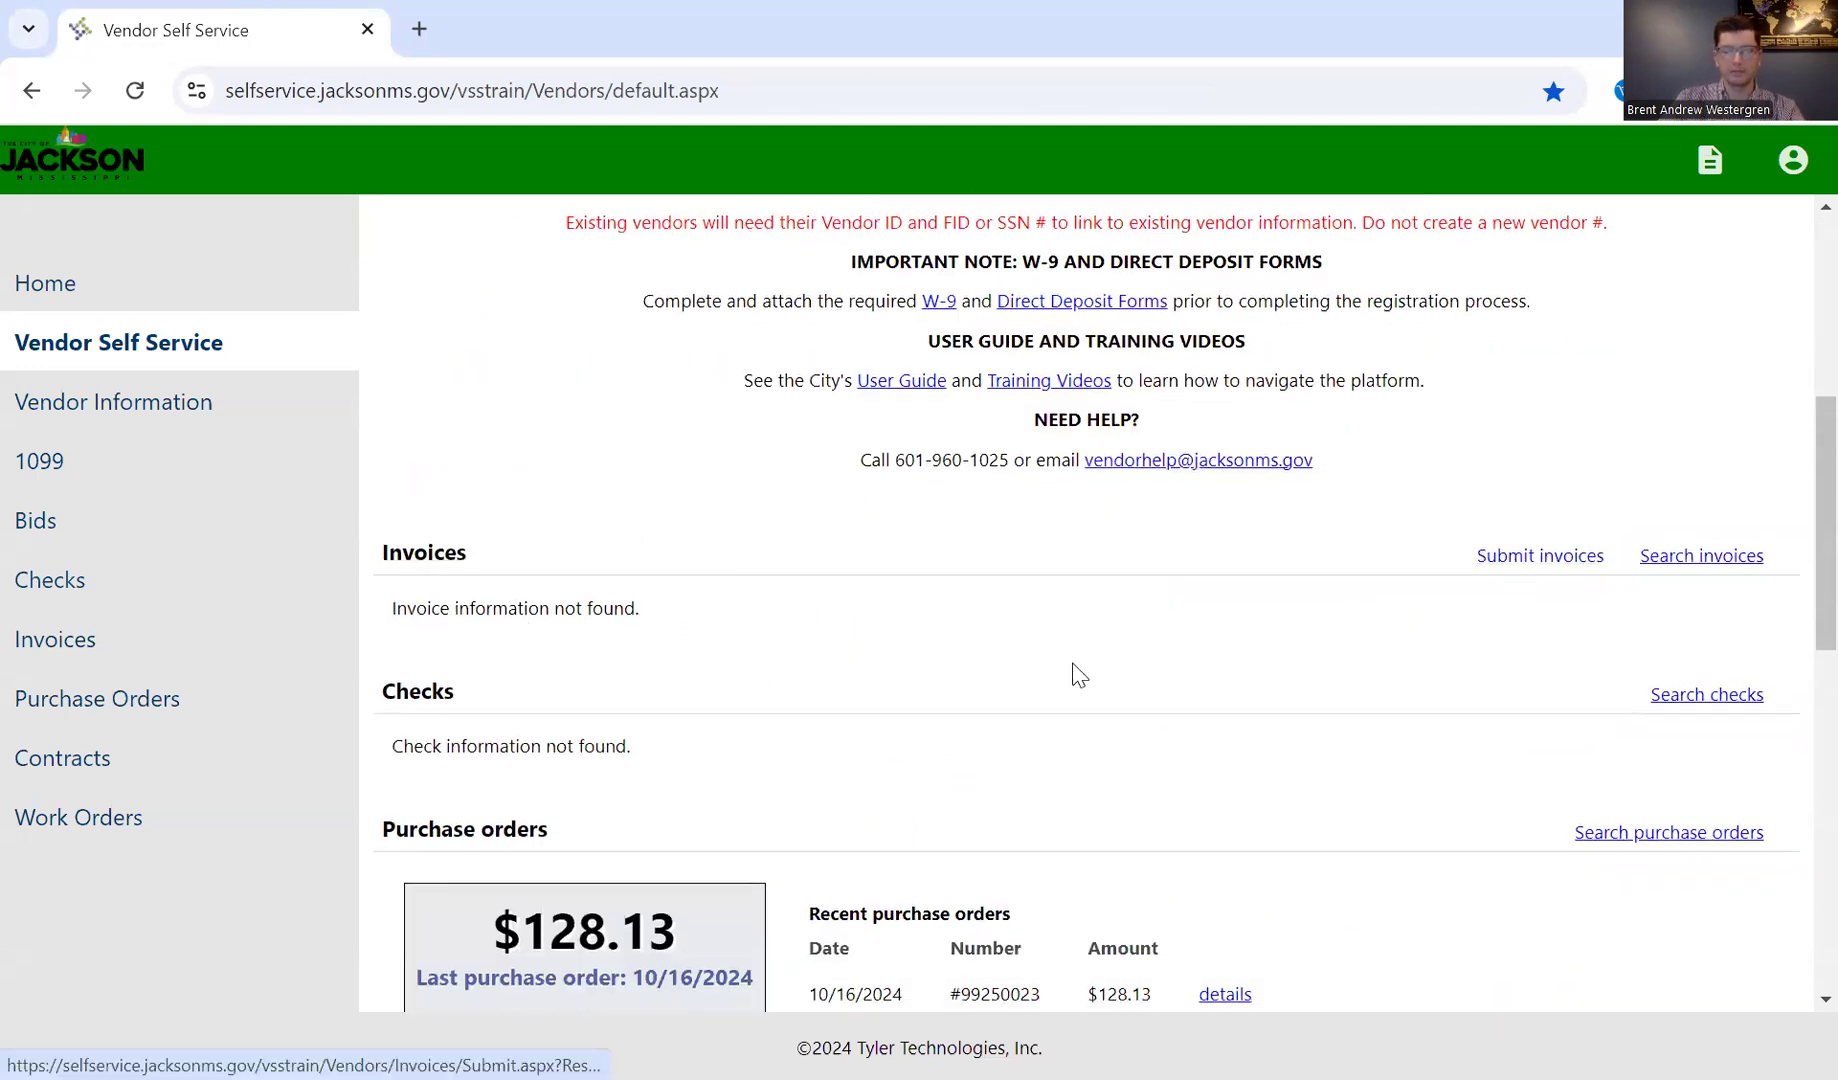
pyautogui.scroll(-3, 1075, 669)
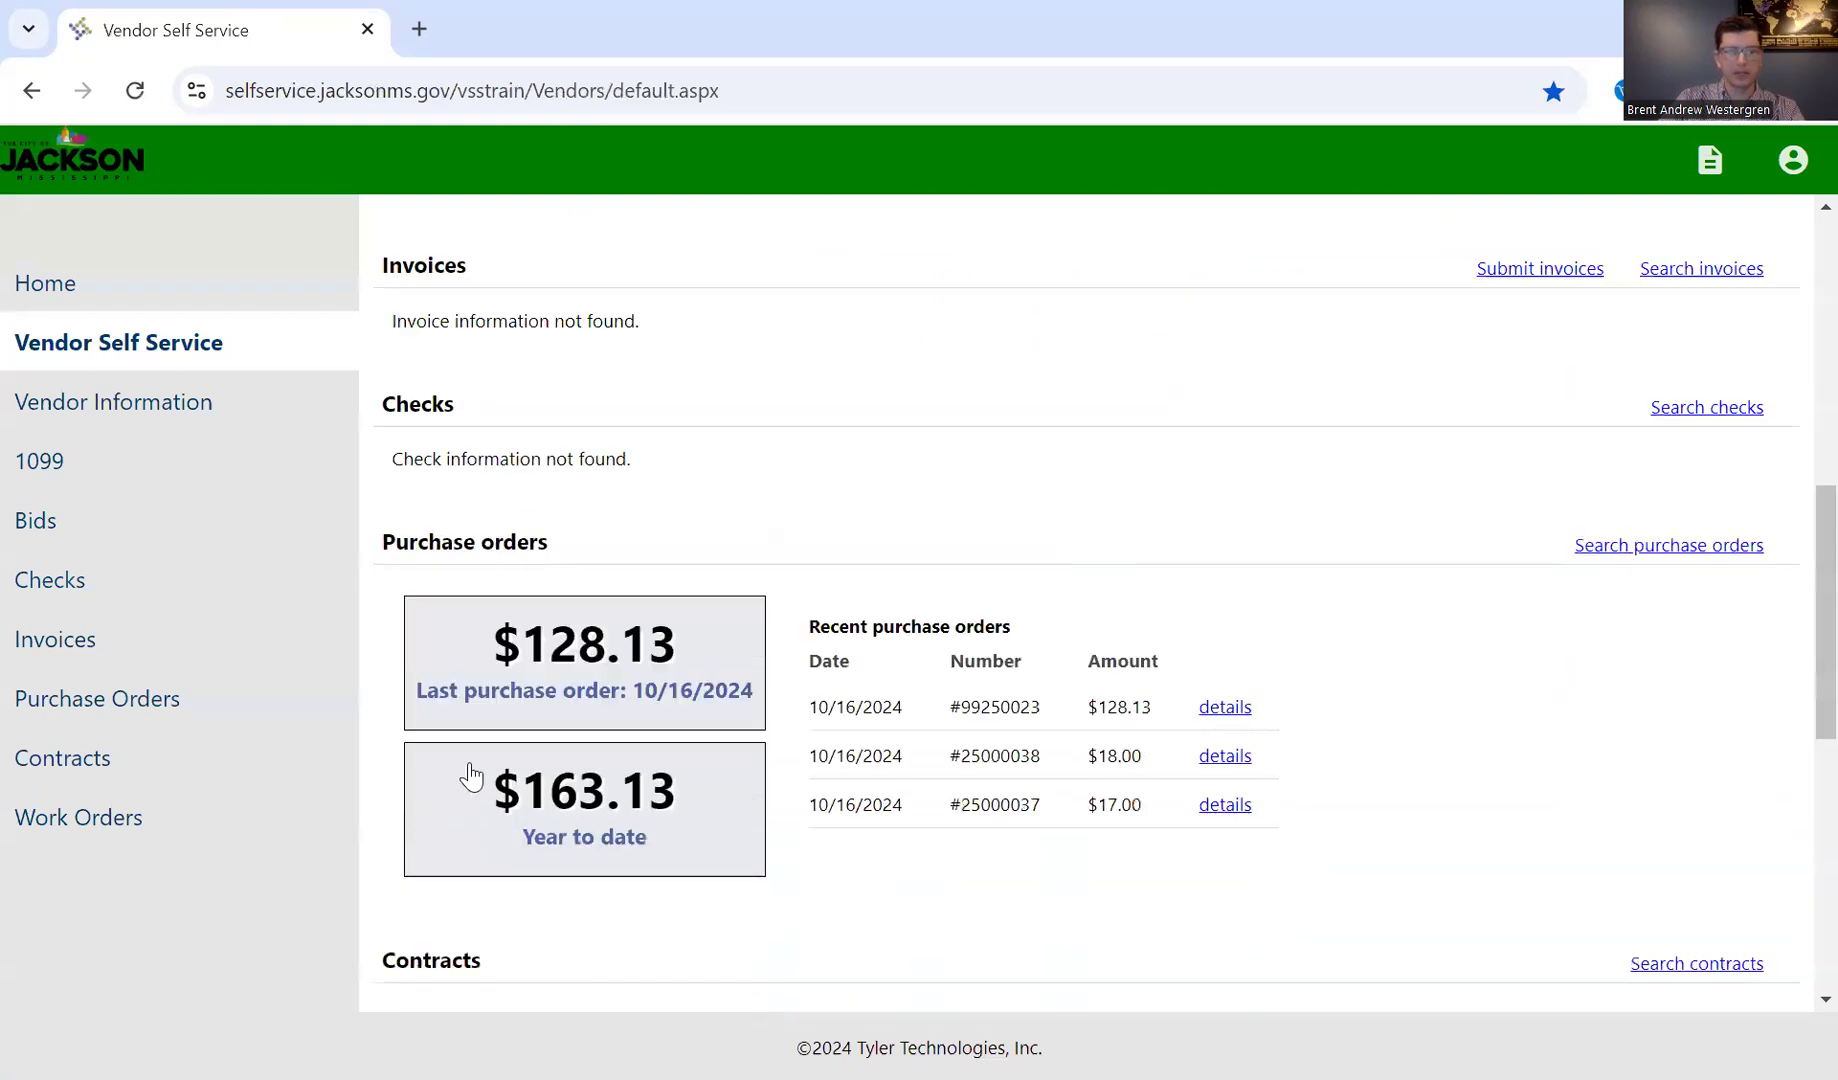
pyautogui.scroll(-3, 878, 872)
pyautogui.scroll(7, 925, 762)
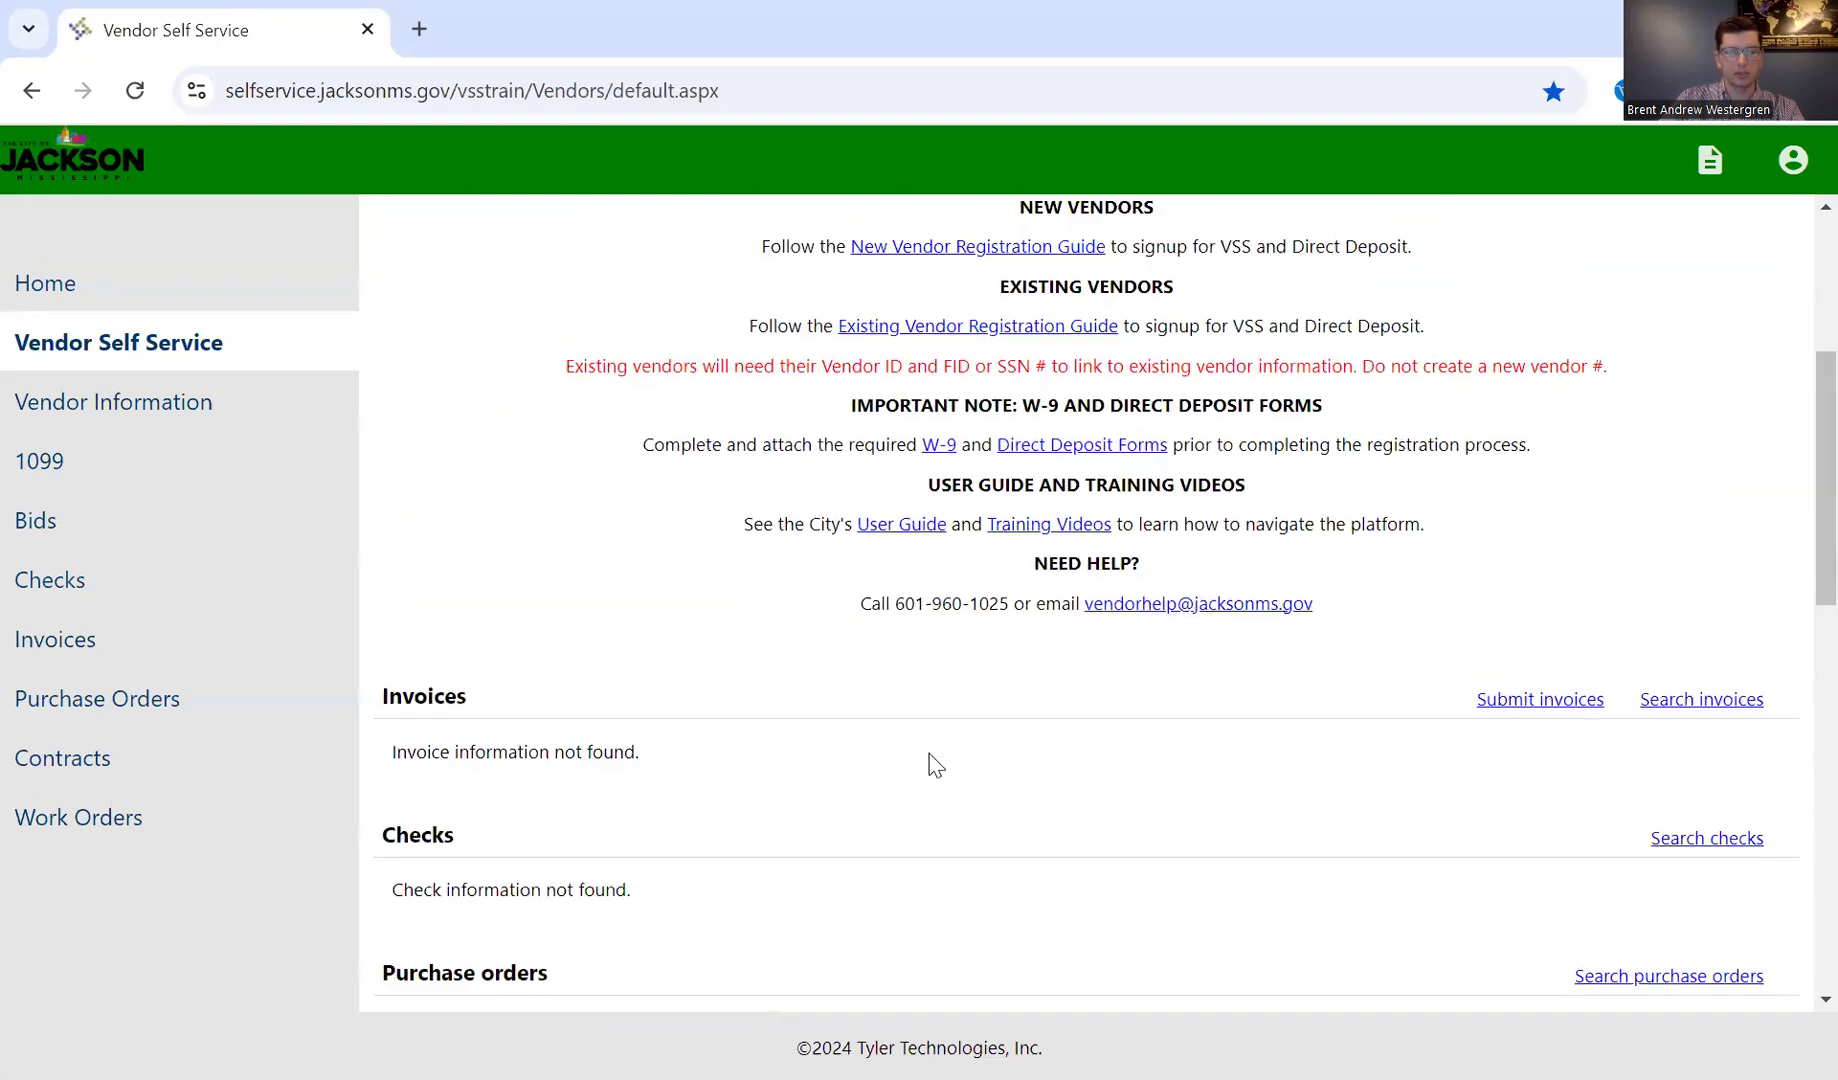
pyautogui.scroll(-4, 920, 780)
pyautogui.scroll(-3, 1000, 795)
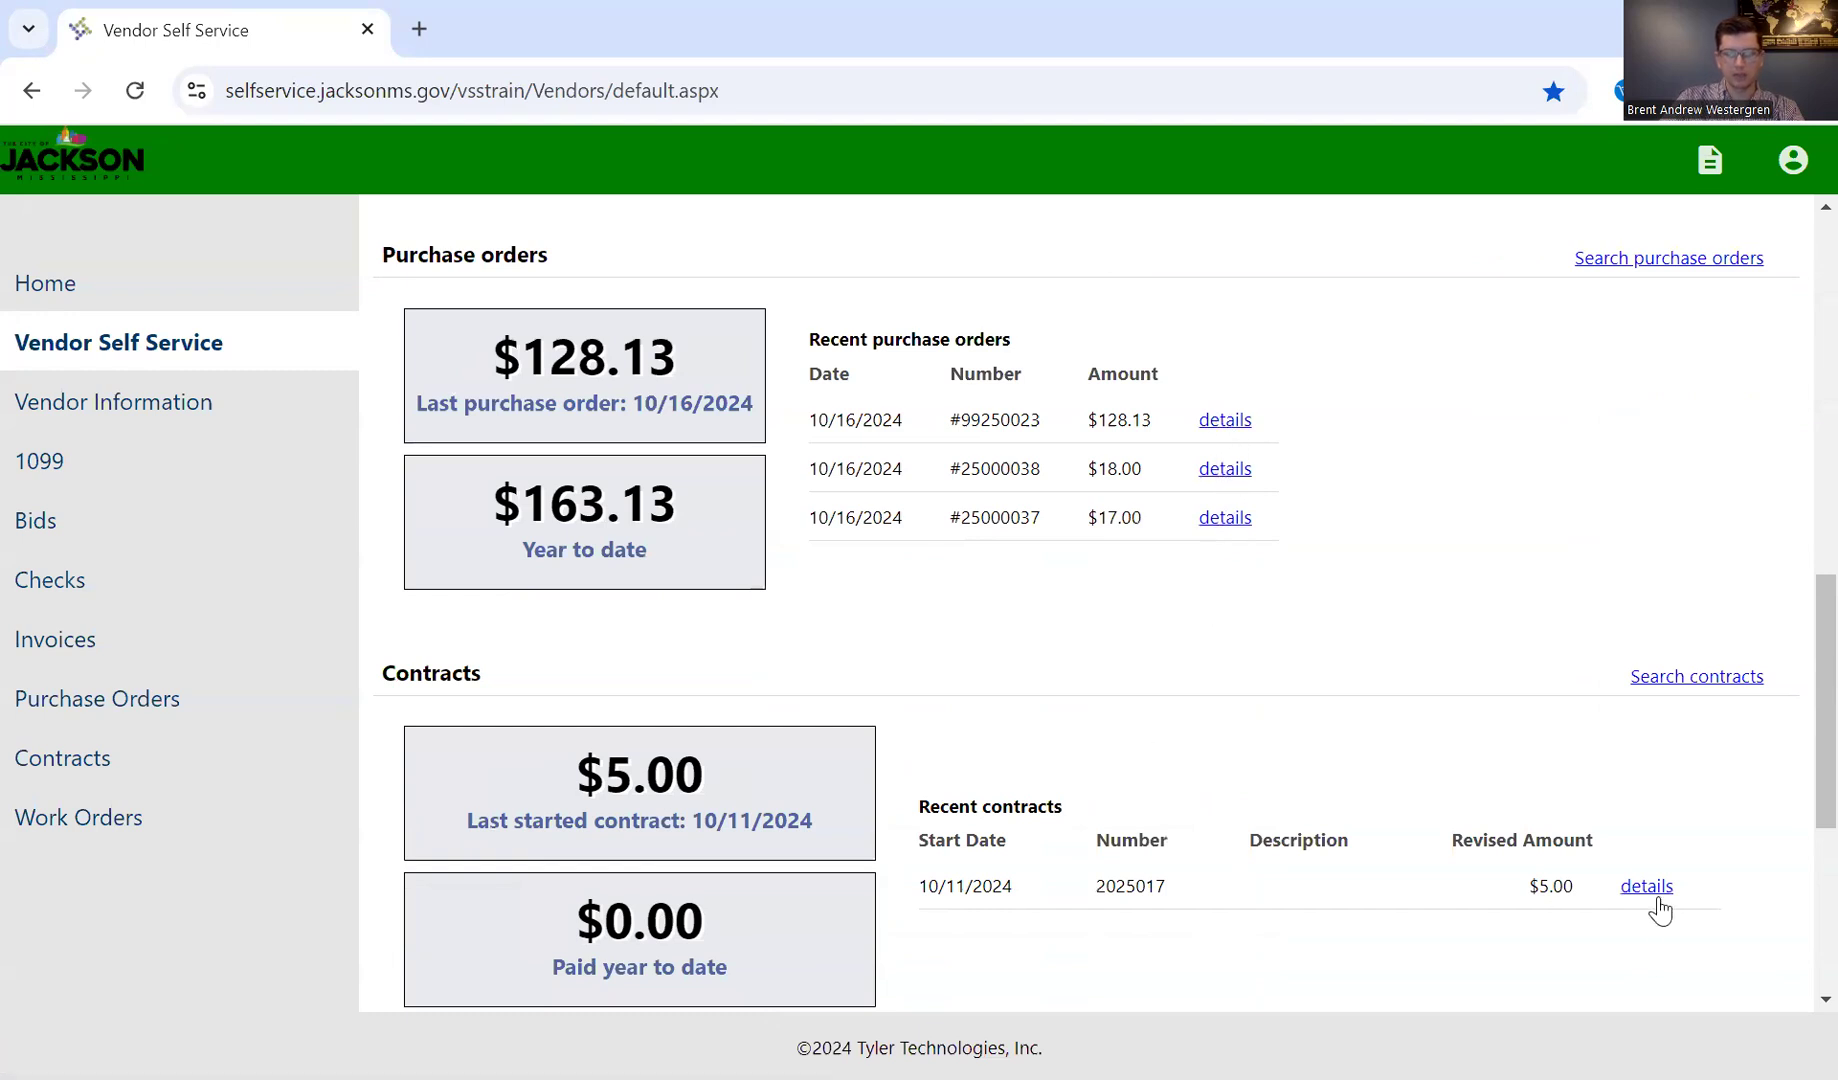
pyautogui.scroll(3, 1158, 608)
pyautogui.scroll(2, 1158, 608)
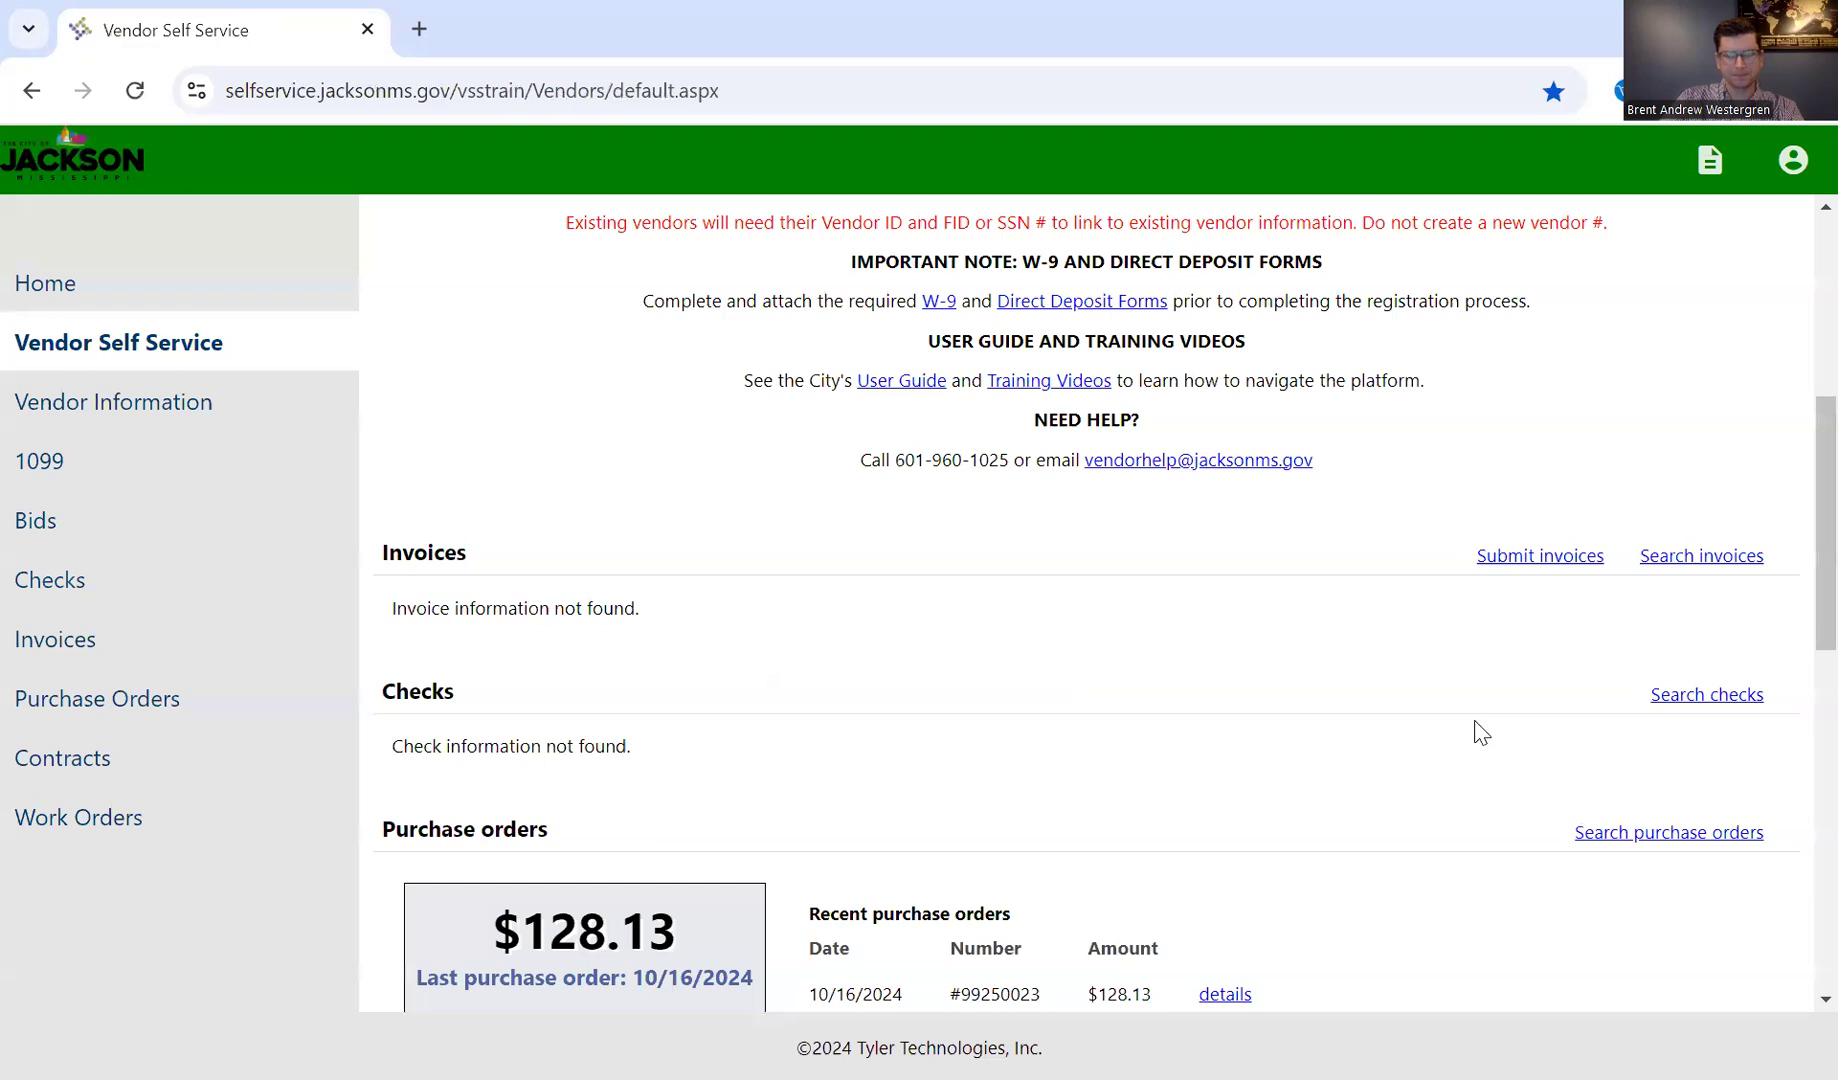
# Step: Start a new invoice submission with invoice number 888999 and invoice date 10/22/2024, and proceed to step 2
pyautogui.click(1497, 573)
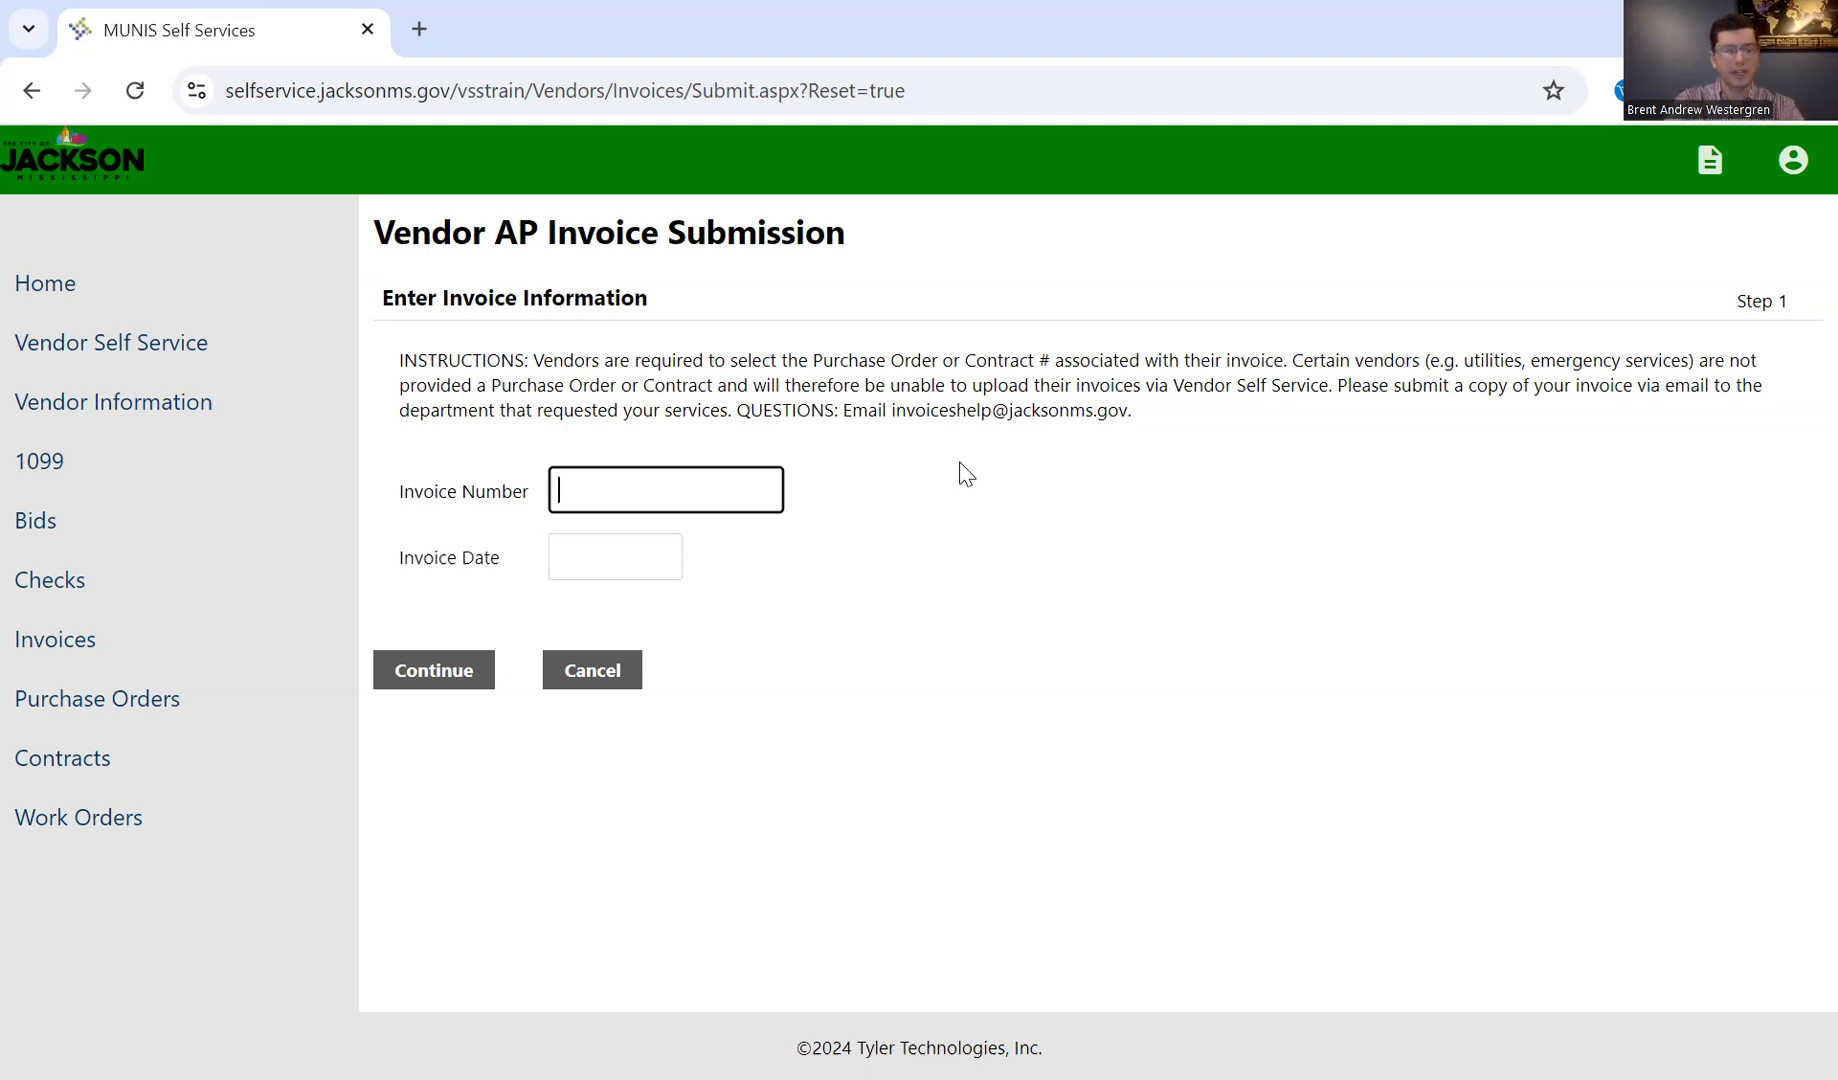
pyautogui.write('8889999')
pyautogui.press('BackSpace')
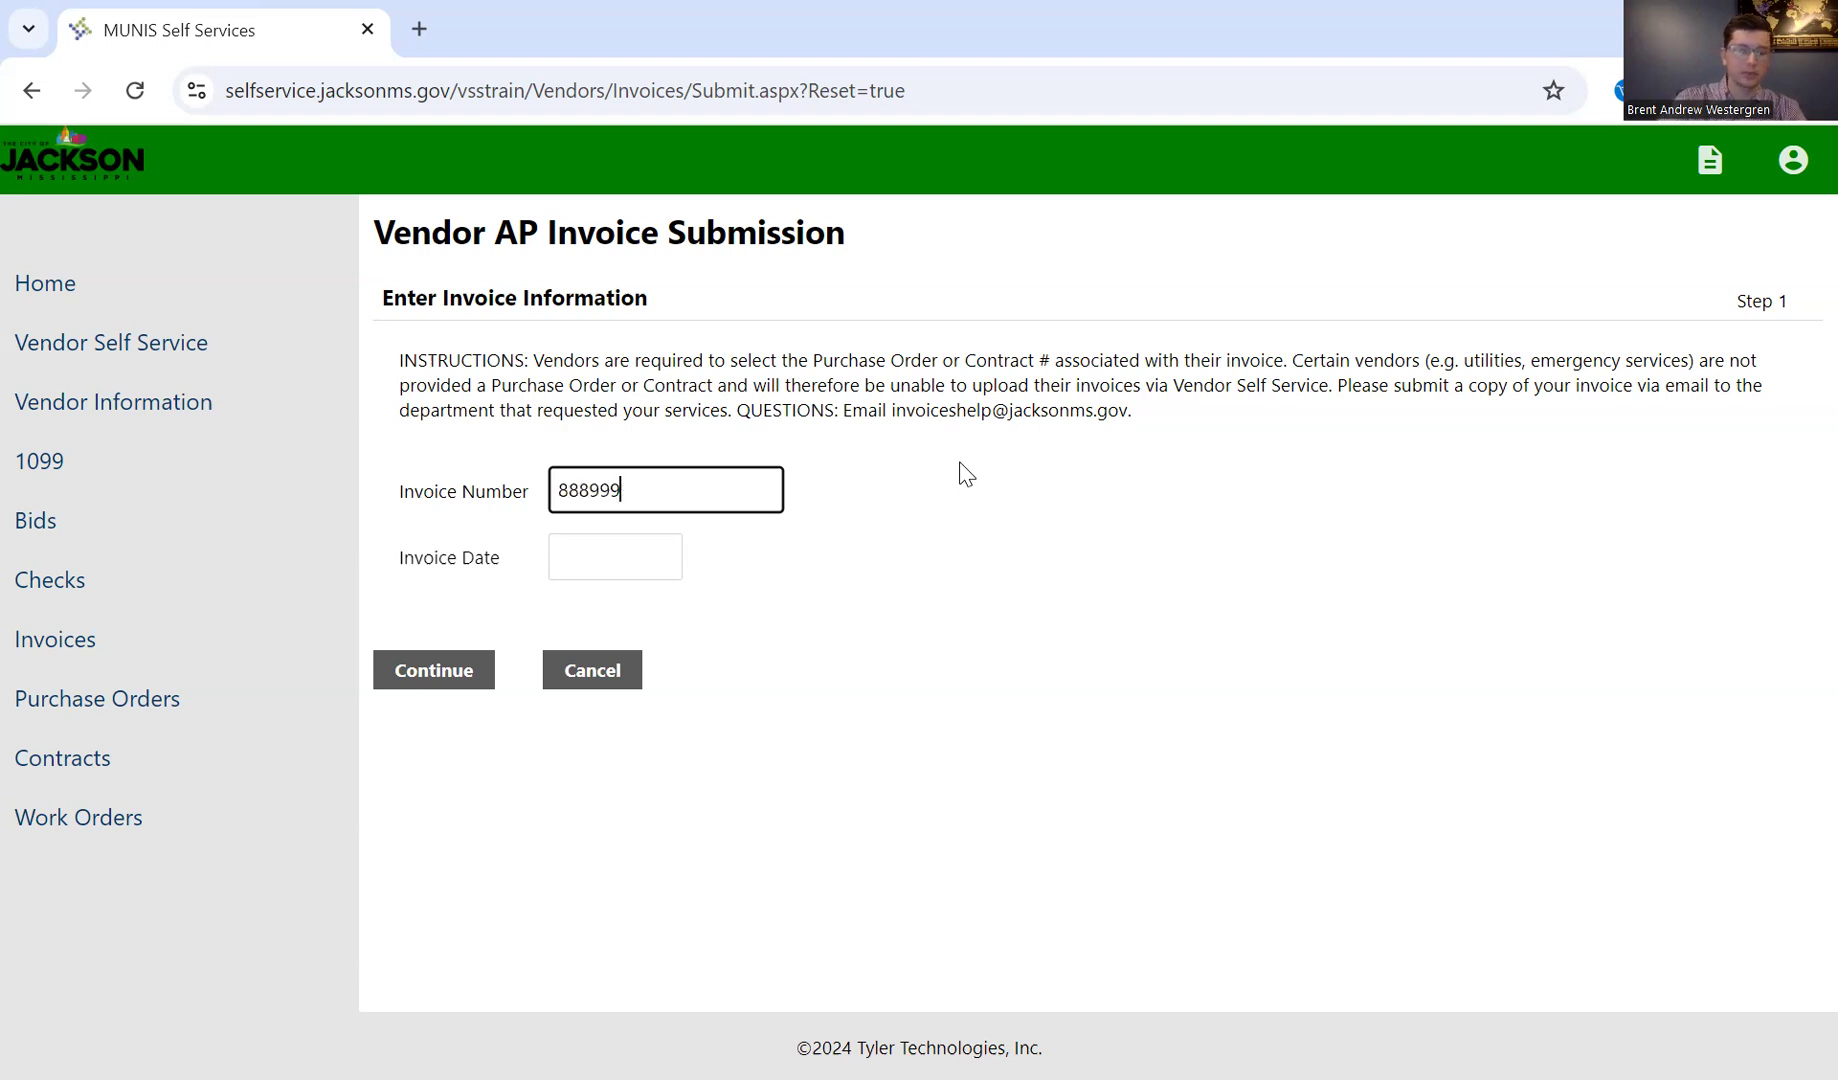
pyautogui.click(986, 527)
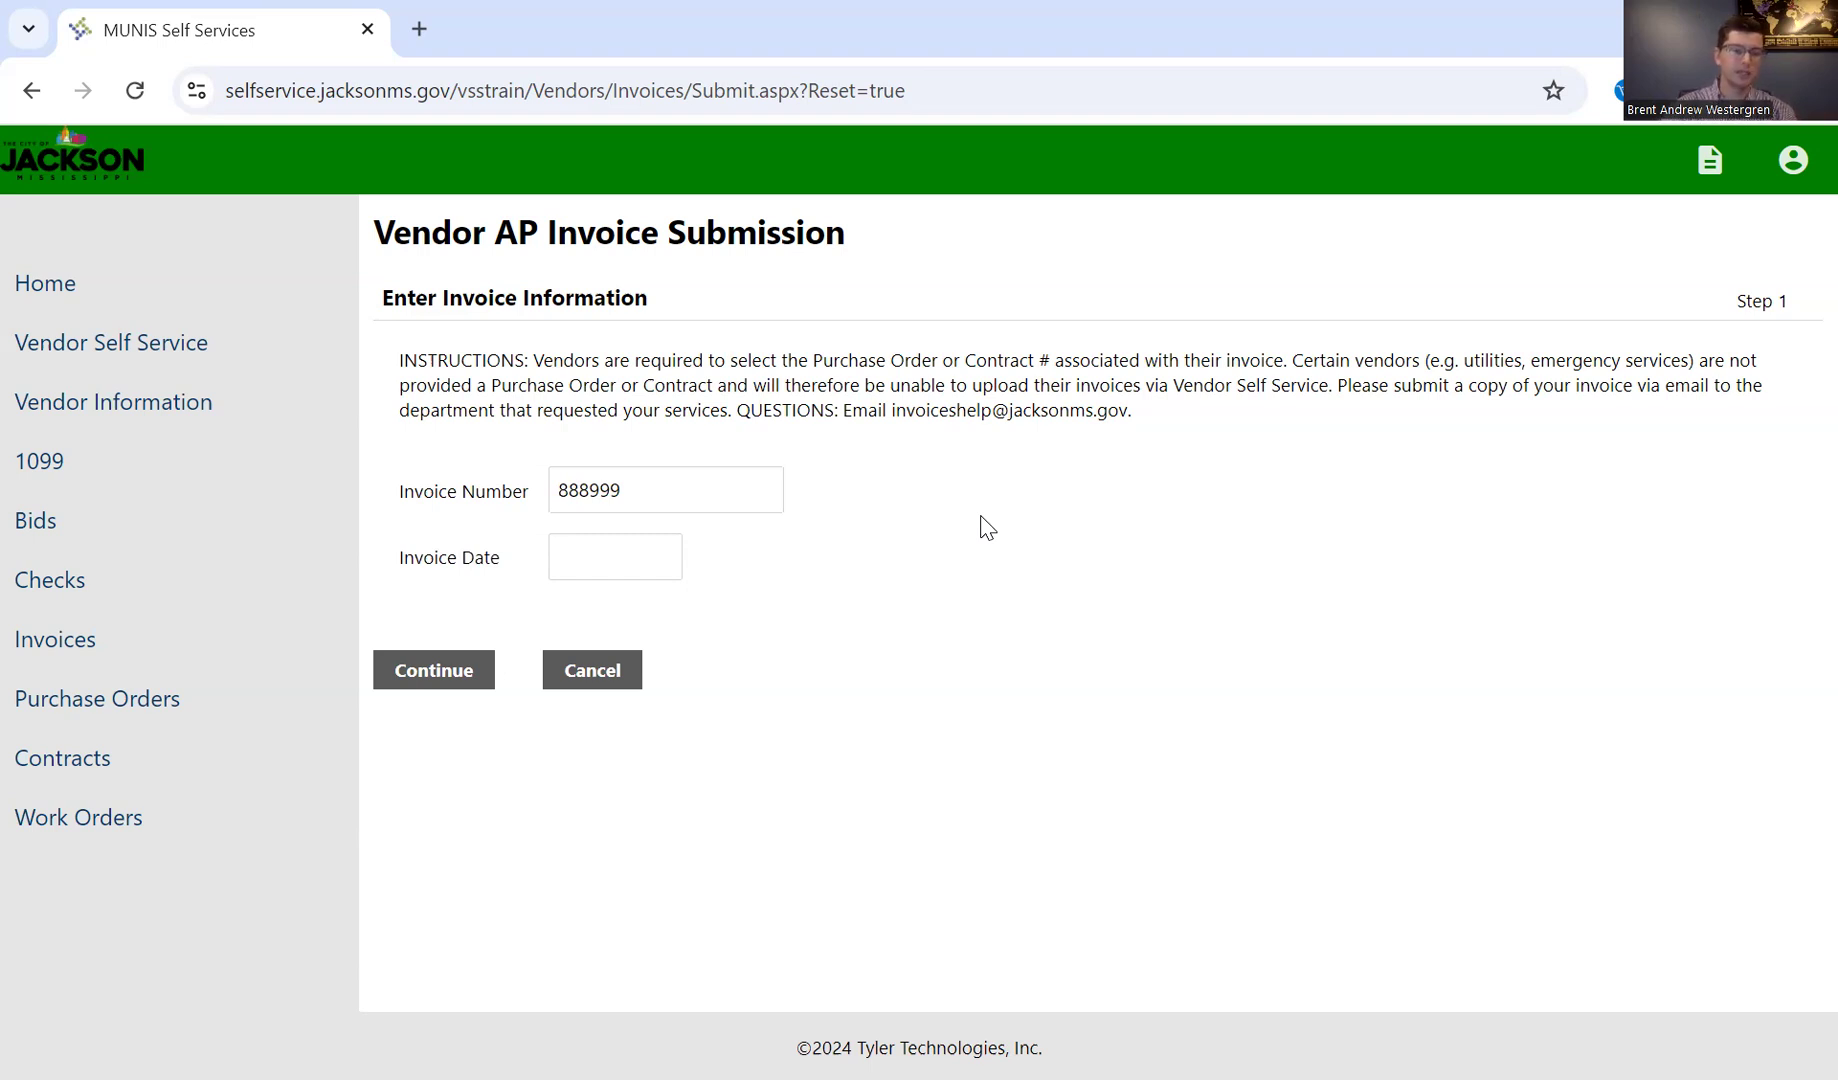
pyautogui.click(572, 567)
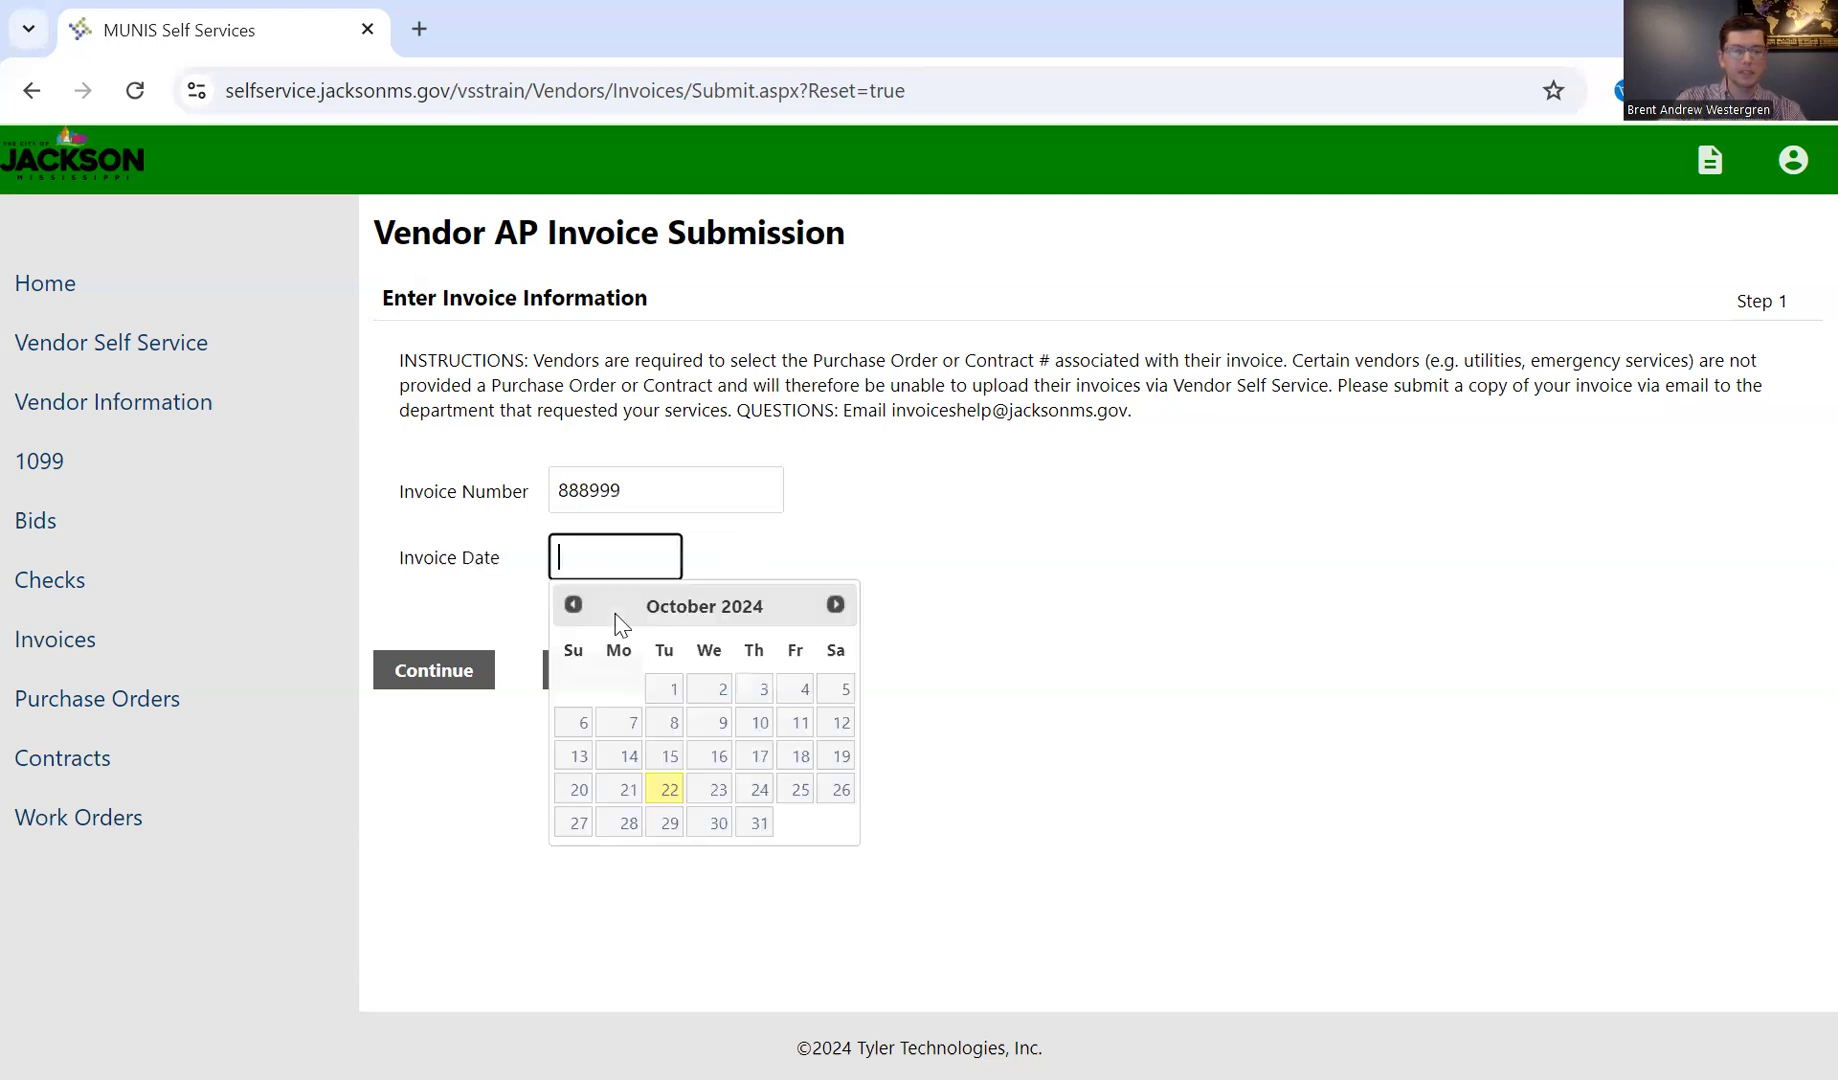
pyautogui.click(686, 792)
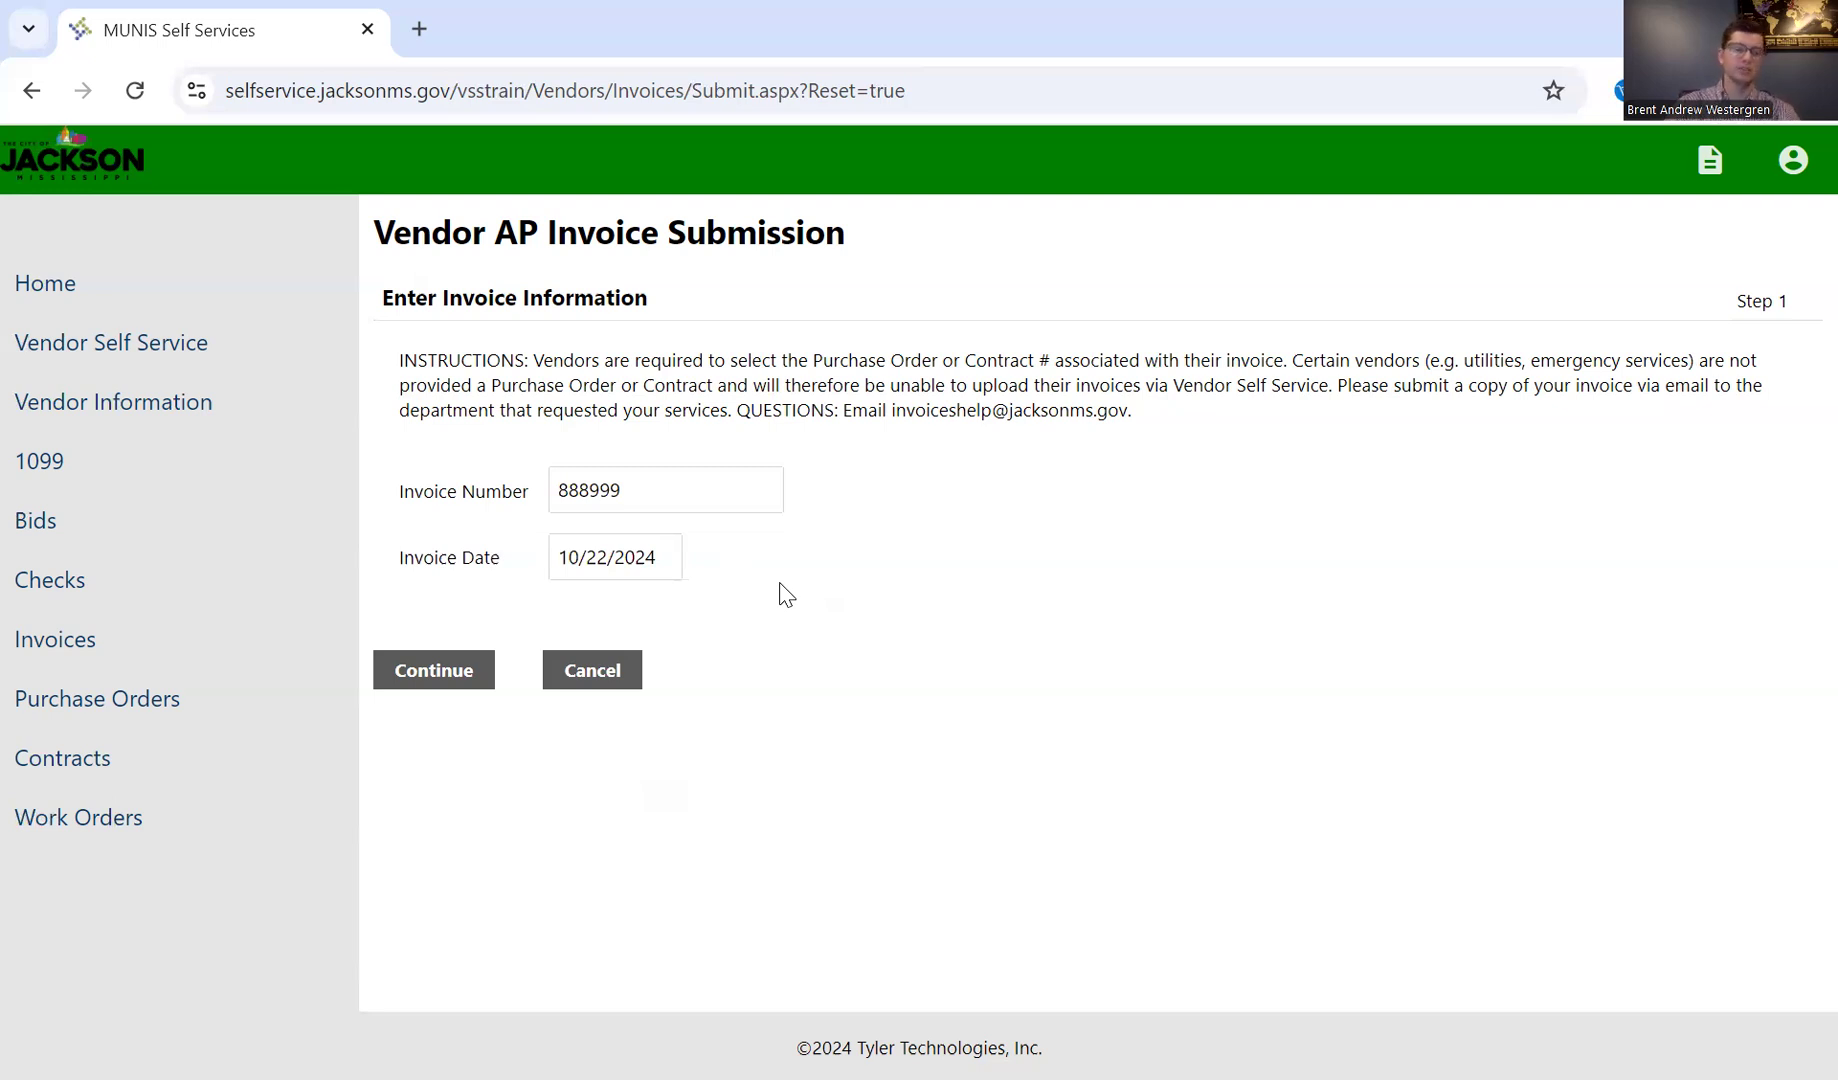
pyautogui.click(480, 670)
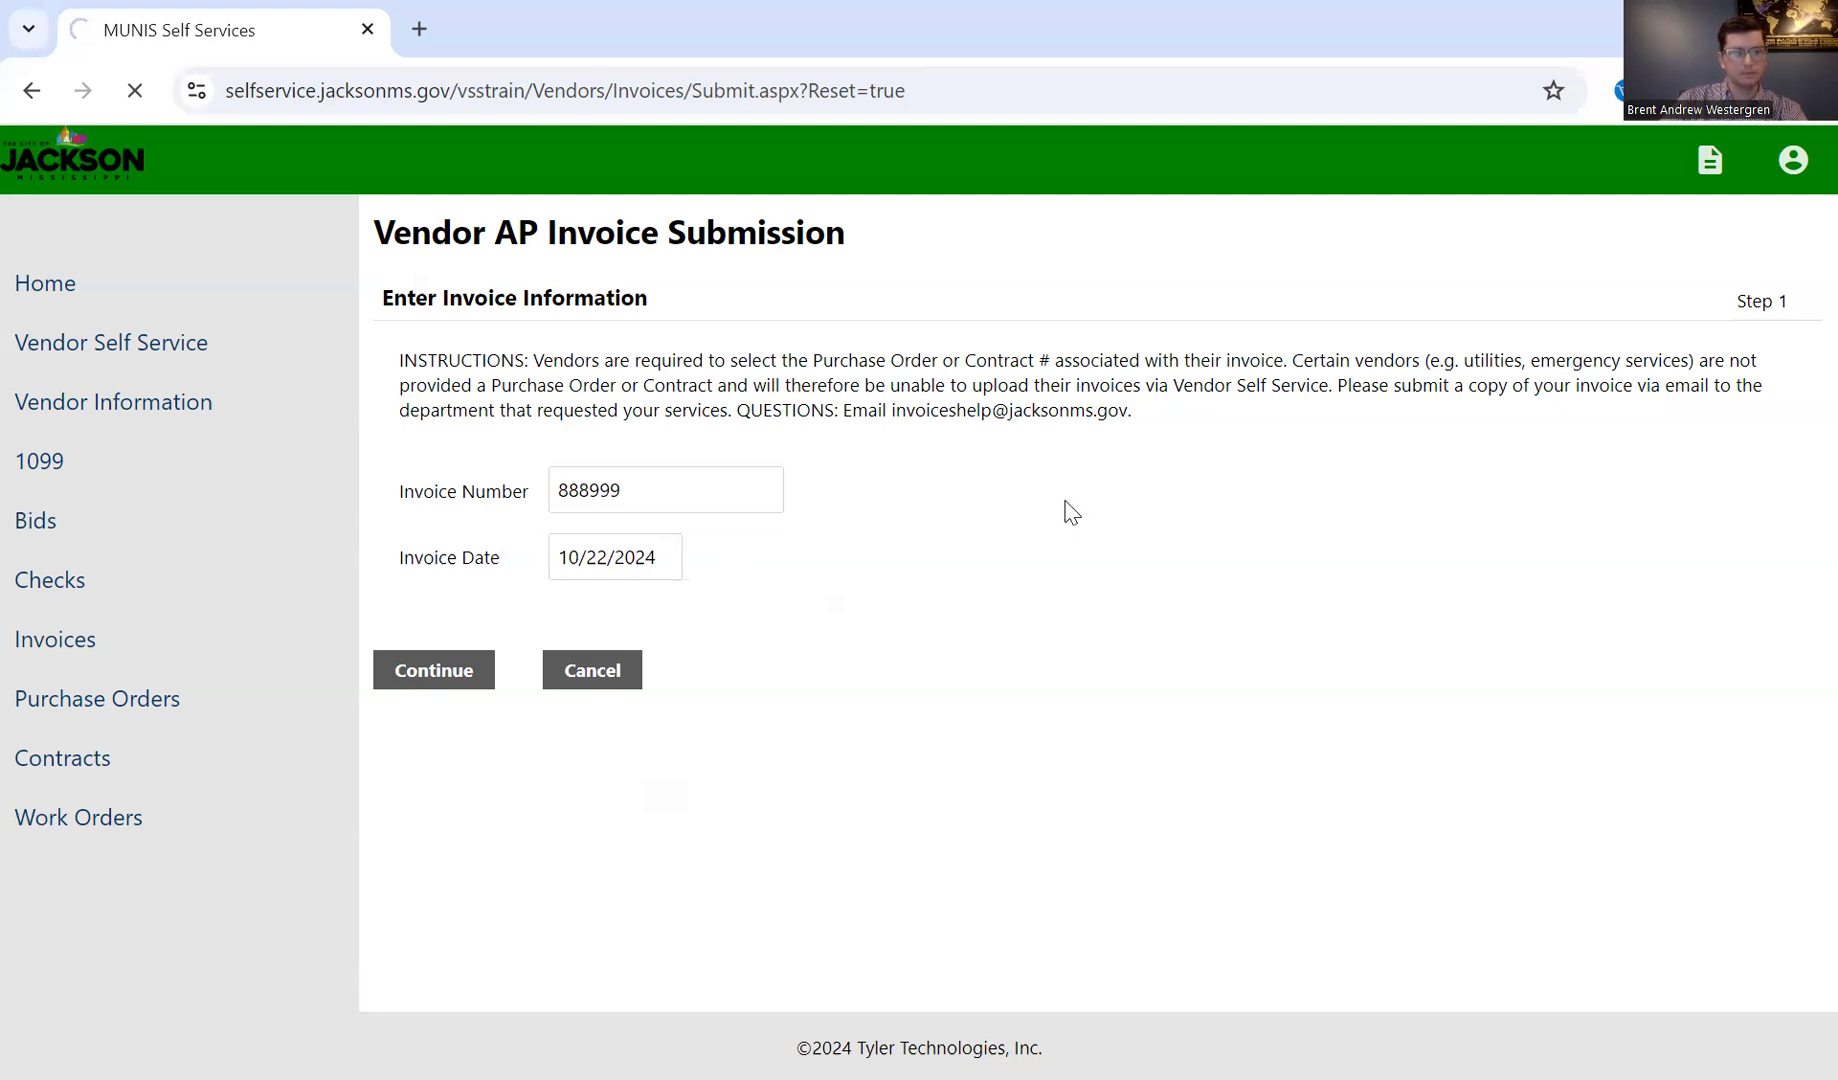
# Step: Associate the invoice with the 2025 BLUE PENS purchase order, leaving the contract number empty
pyautogui.scroll(-1, 1061, 503)
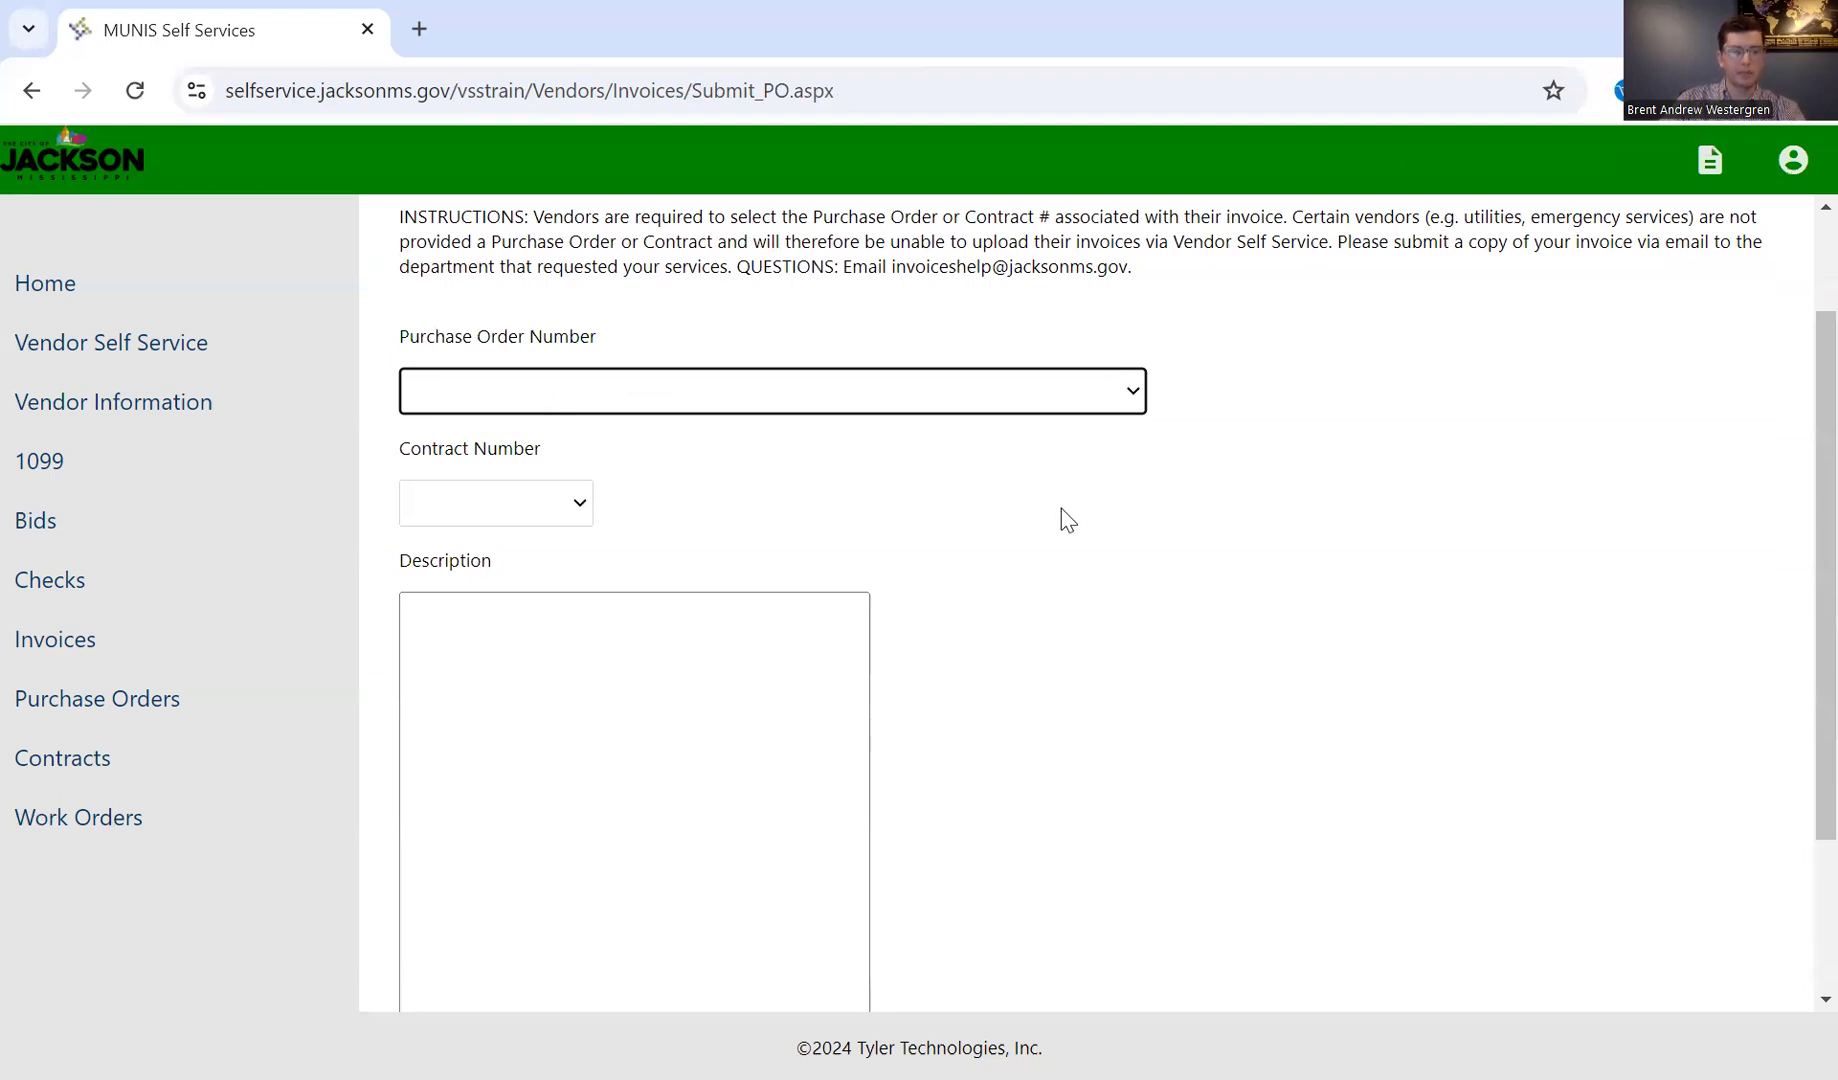
pyautogui.click(580, 510)
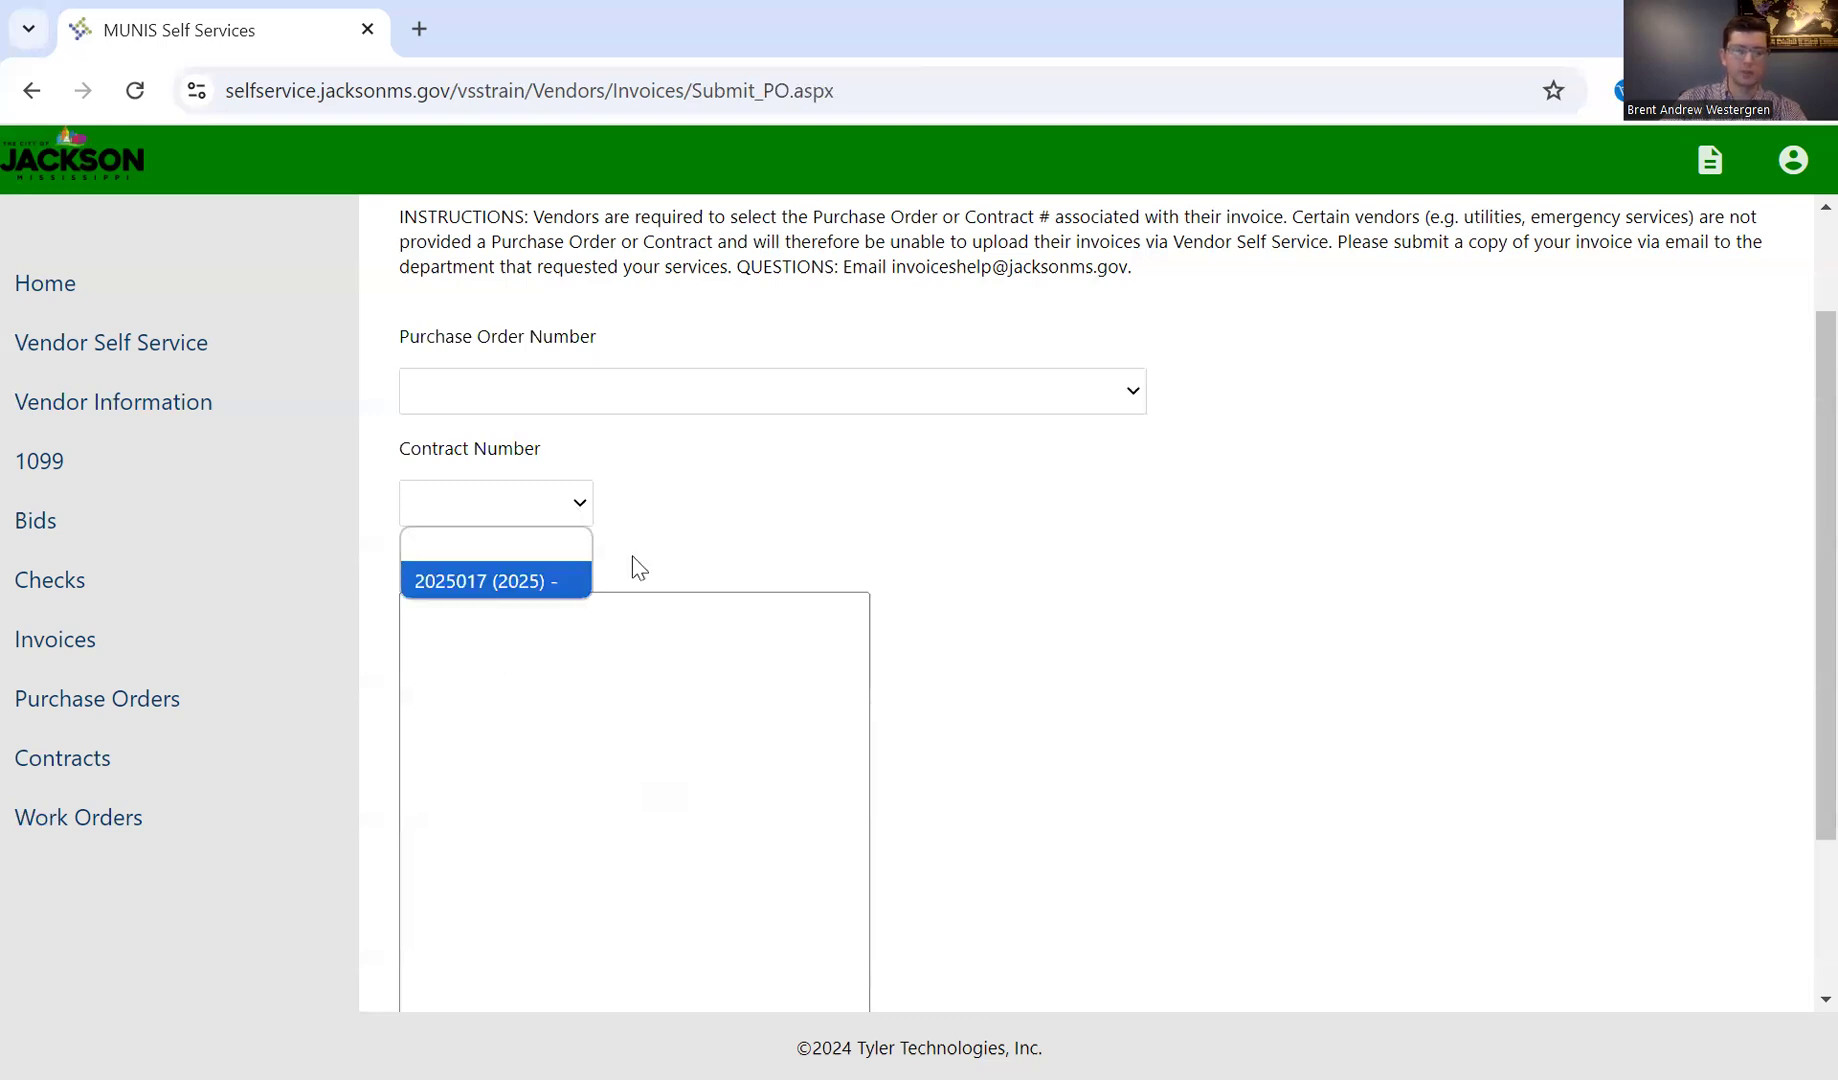
pyautogui.click(1050, 400)
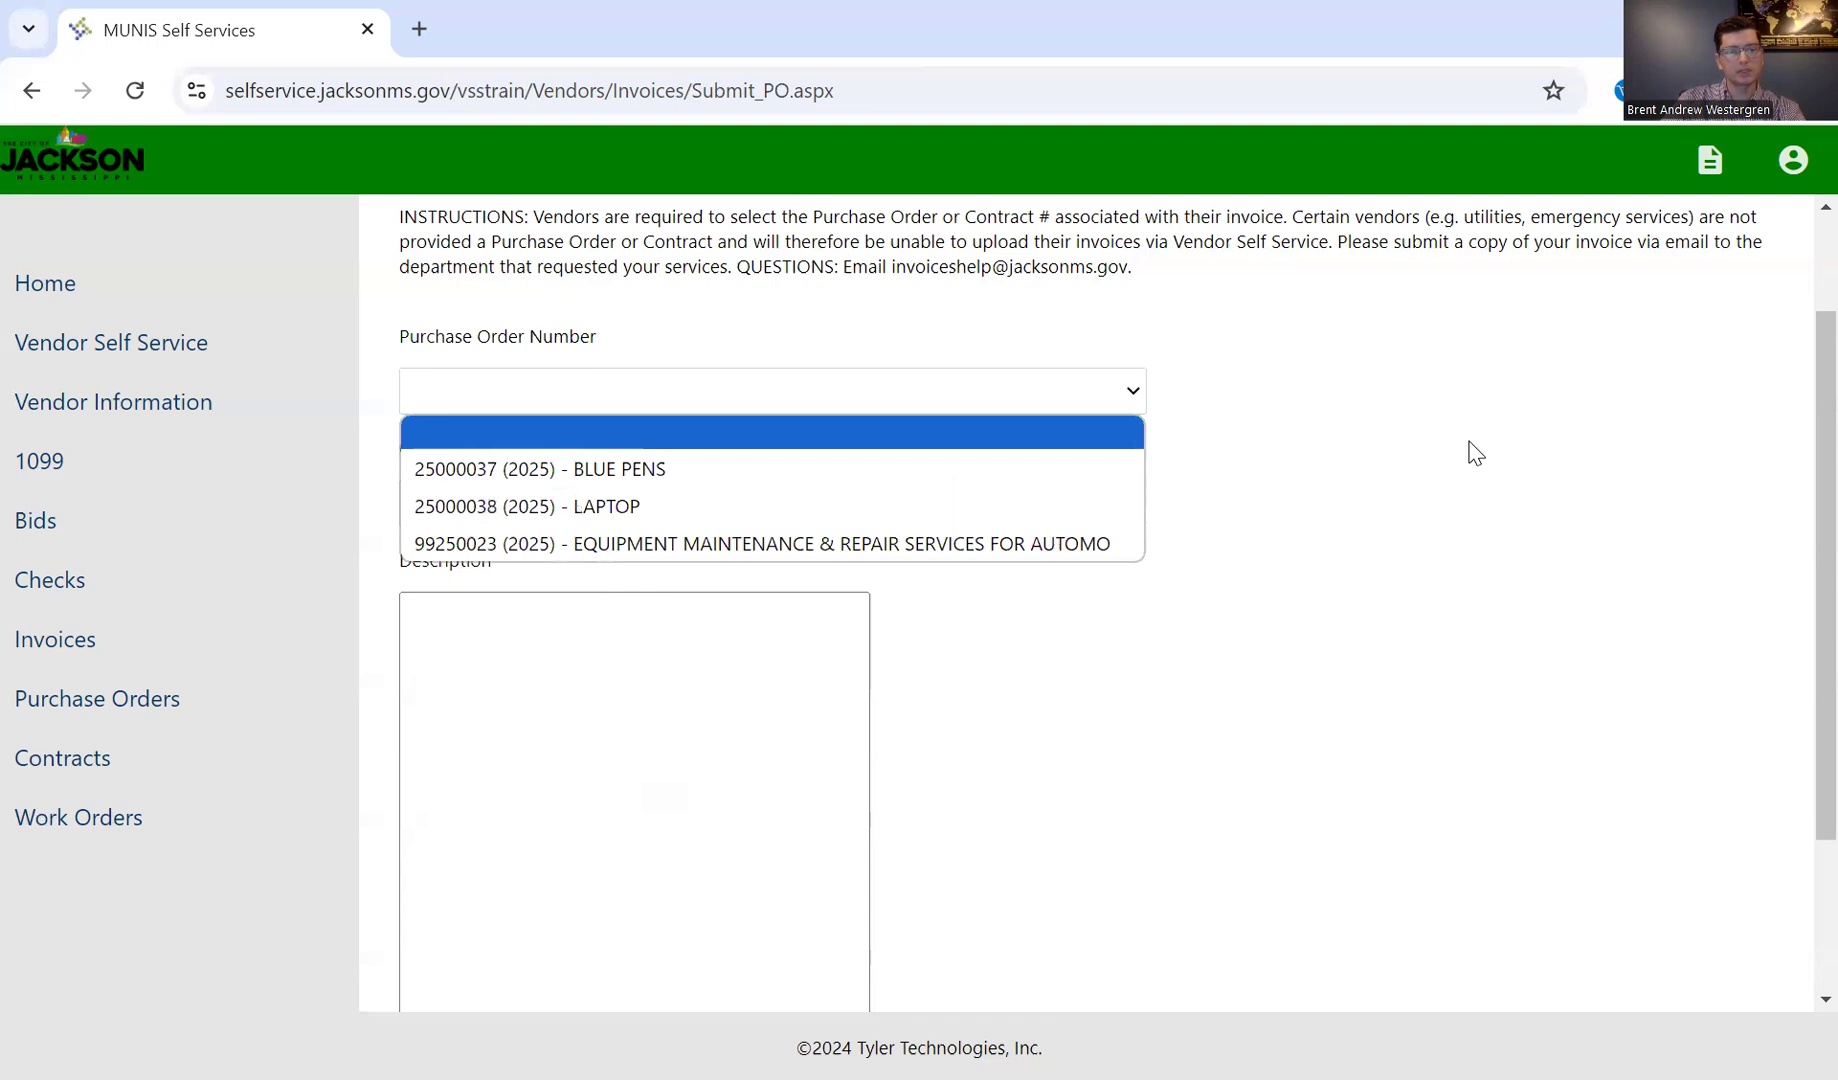
pyautogui.click(922, 487)
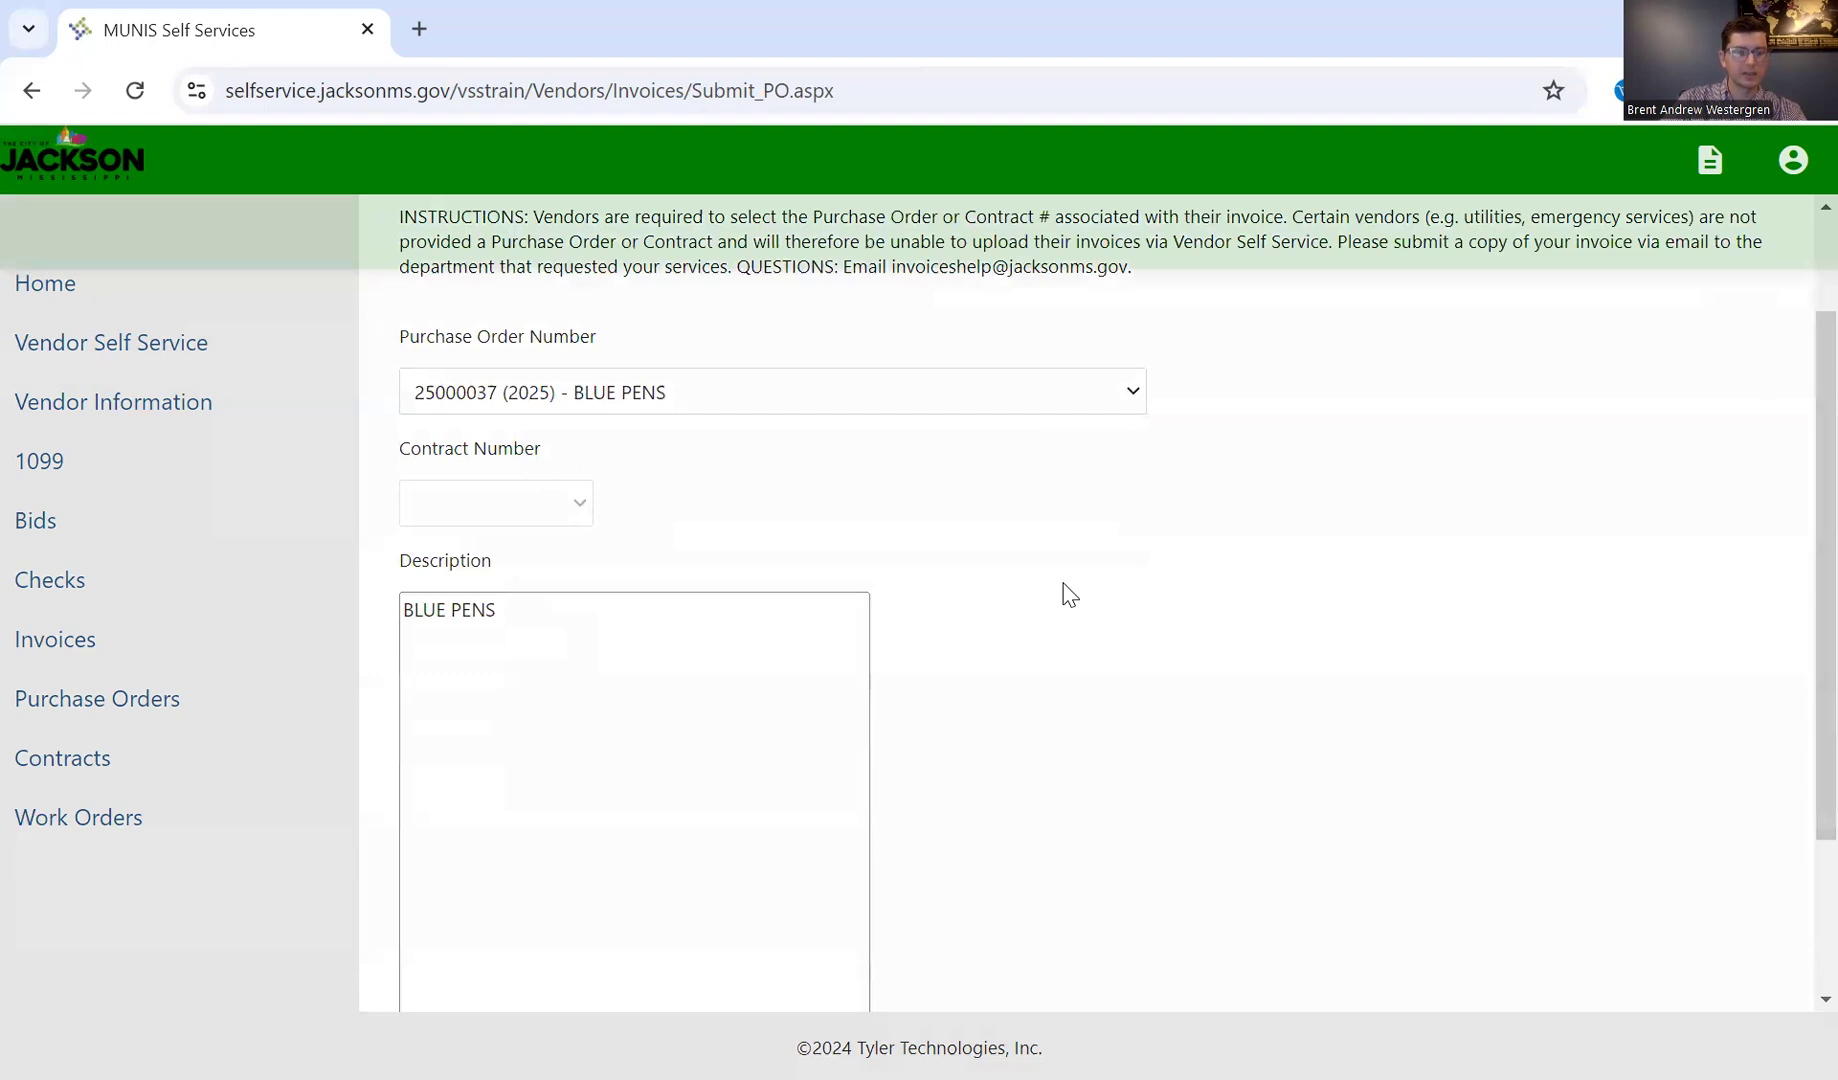
pyautogui.scroll(-2, 1068, 595)
pyautogui.scroll(2, 488, 690)
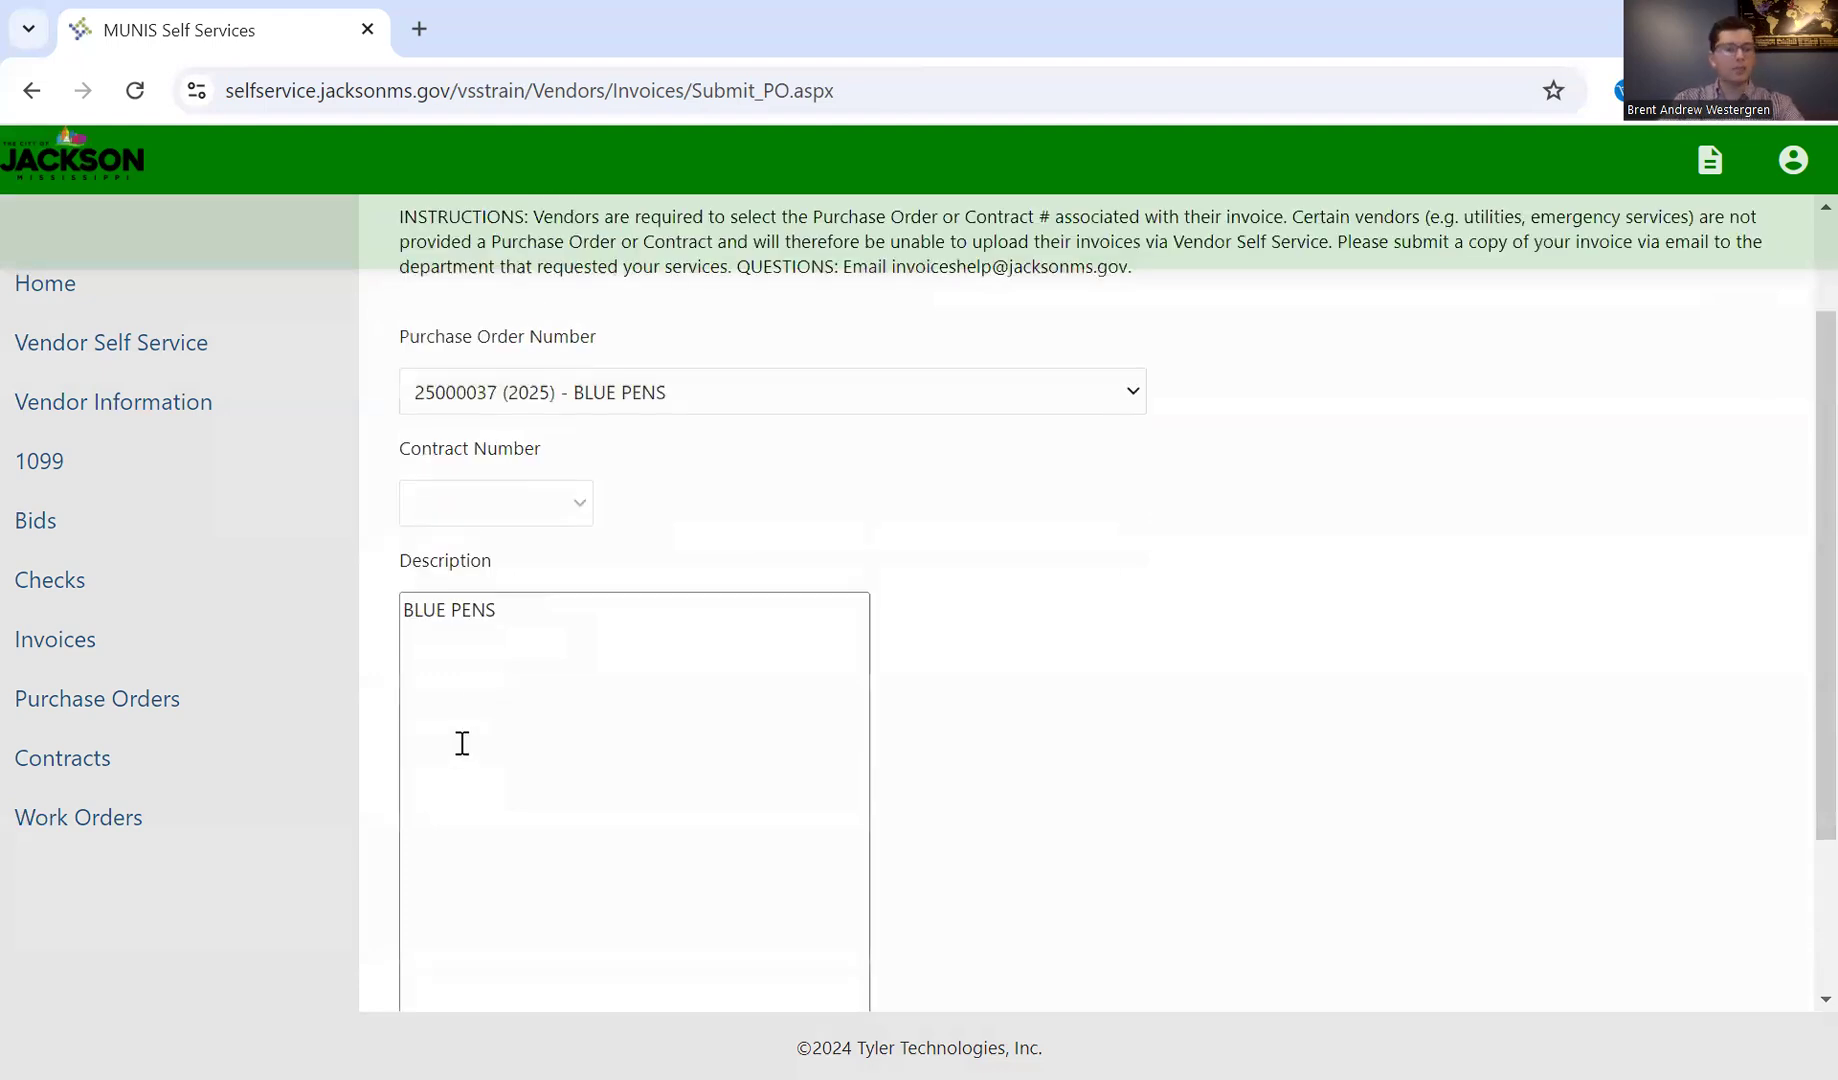
# Step: Replace the description with "This is an invoice for office supplies provided to the Department of Administration. Items were delivered in-person on 10/21/2022."
pyautogui.moveTo(562, 628); pyautogui.dragTo(427, 622)
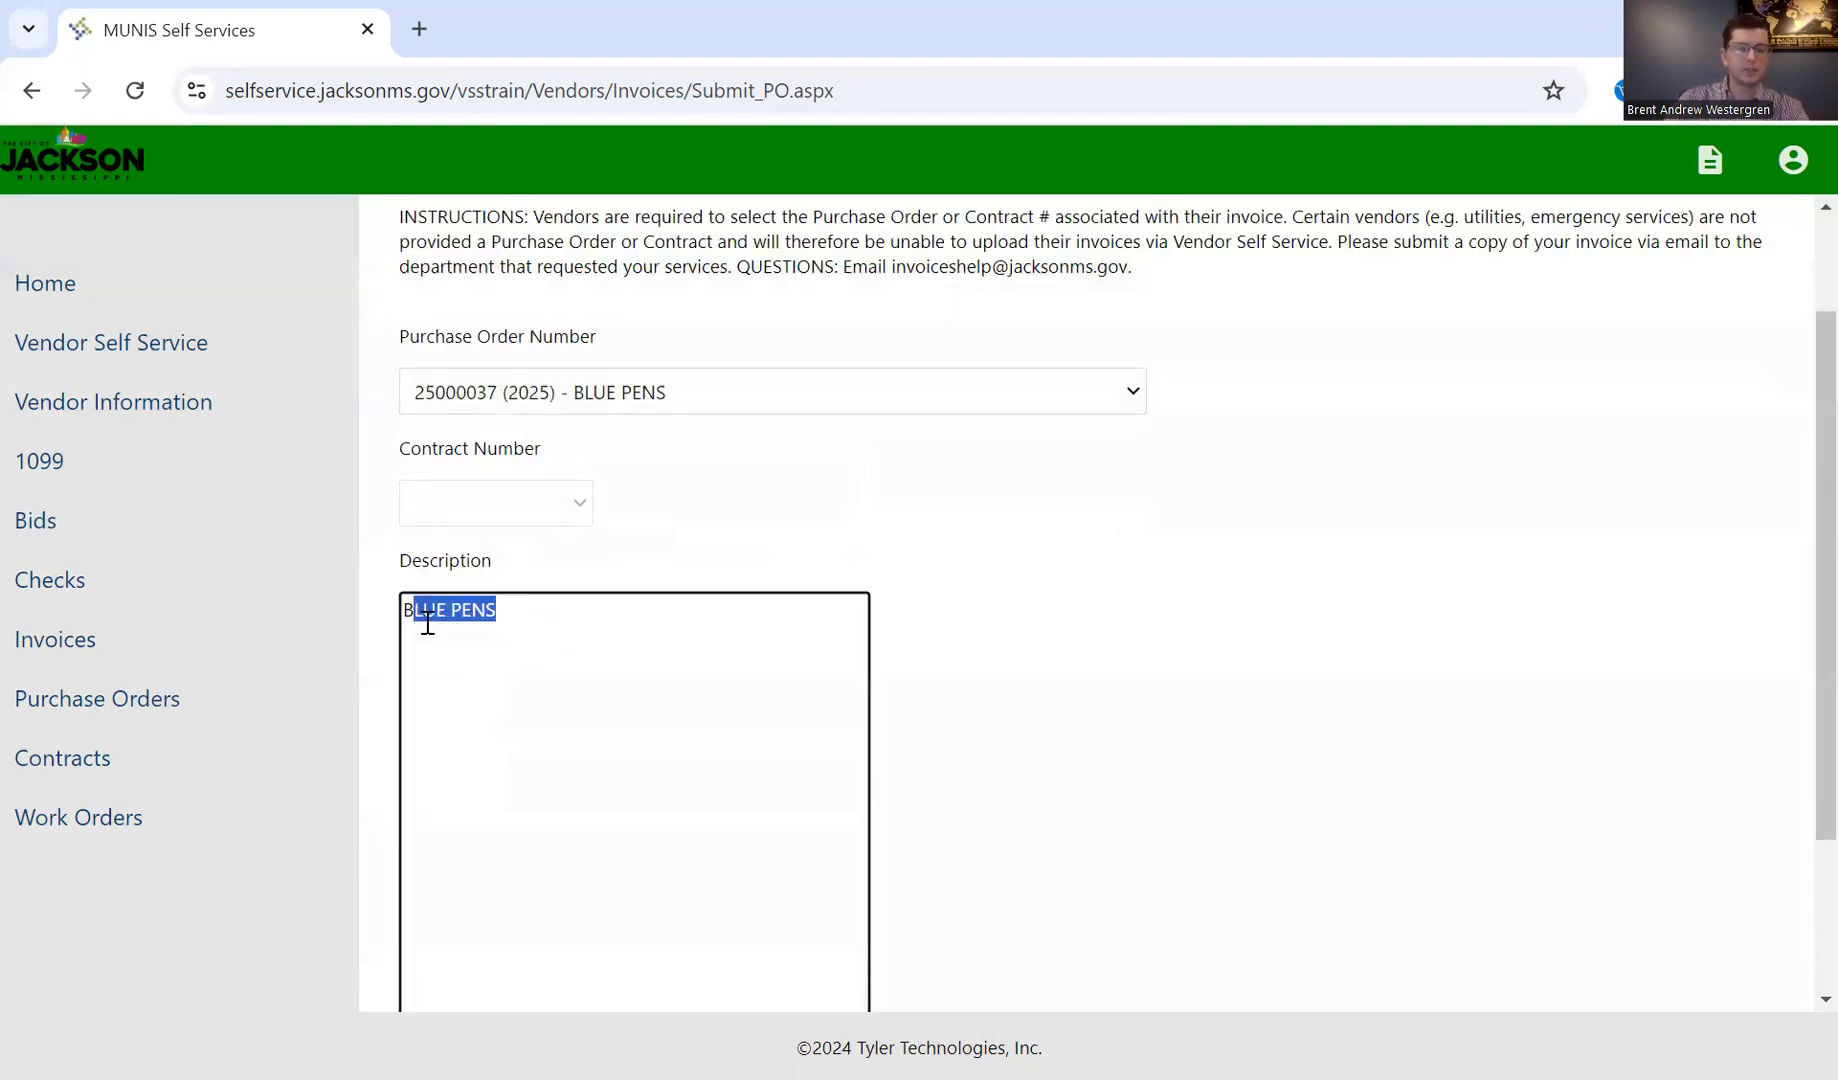
pyautogui.press('BackSpace')
pyautogui.press('BackSpace')
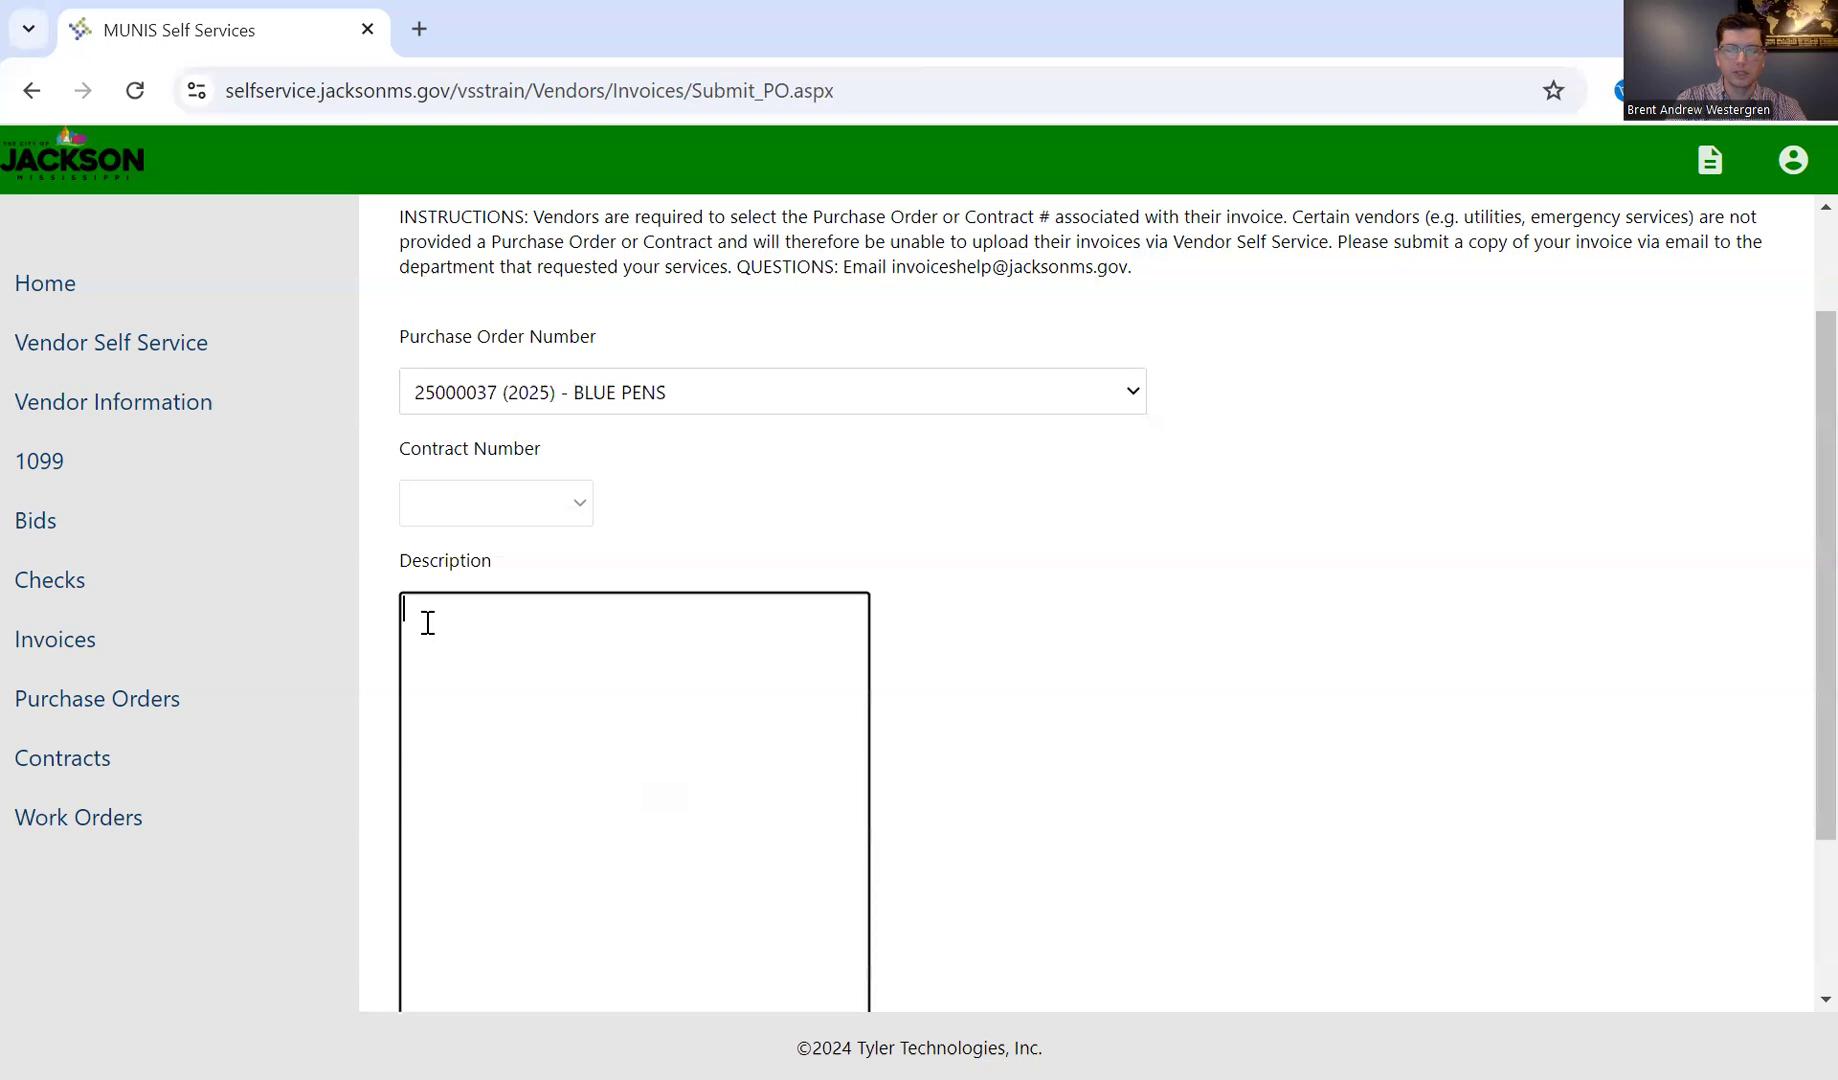
pyautogui.write('This is an invoice for o')
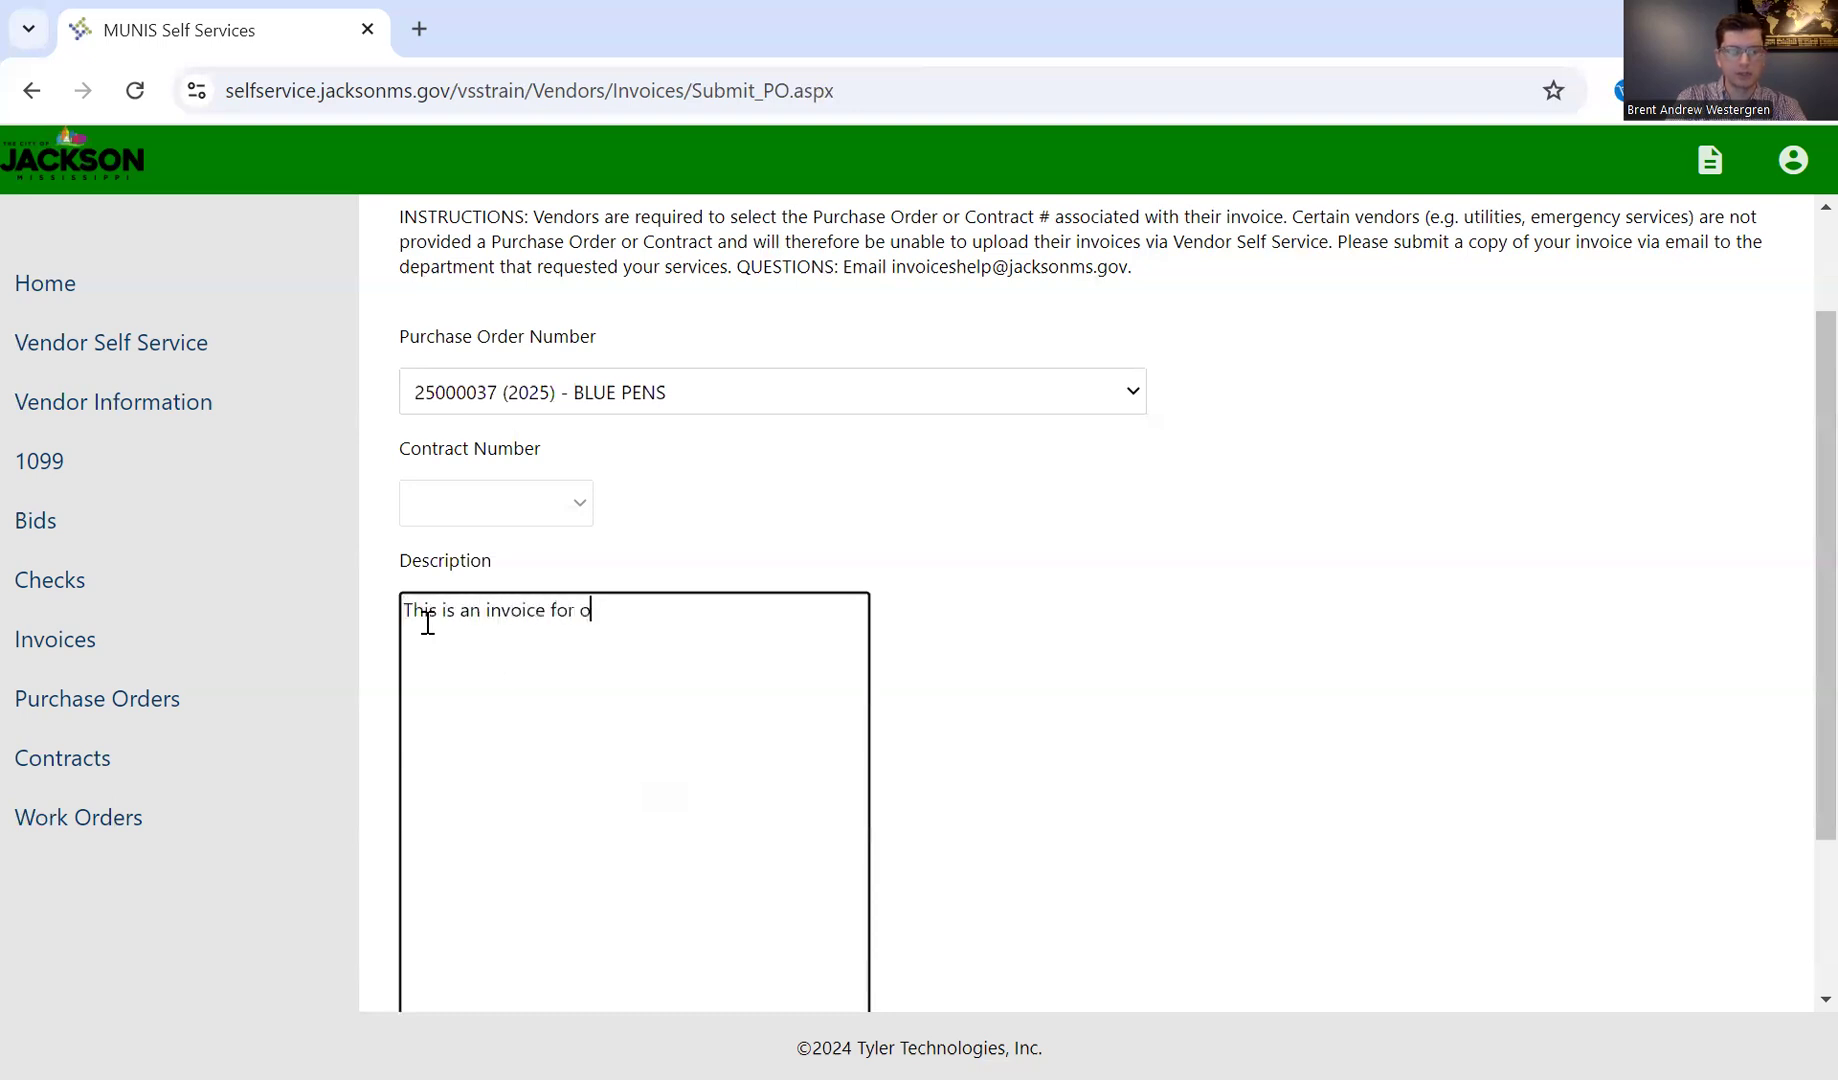
pyautogui.write('ffice supplies provided to t')
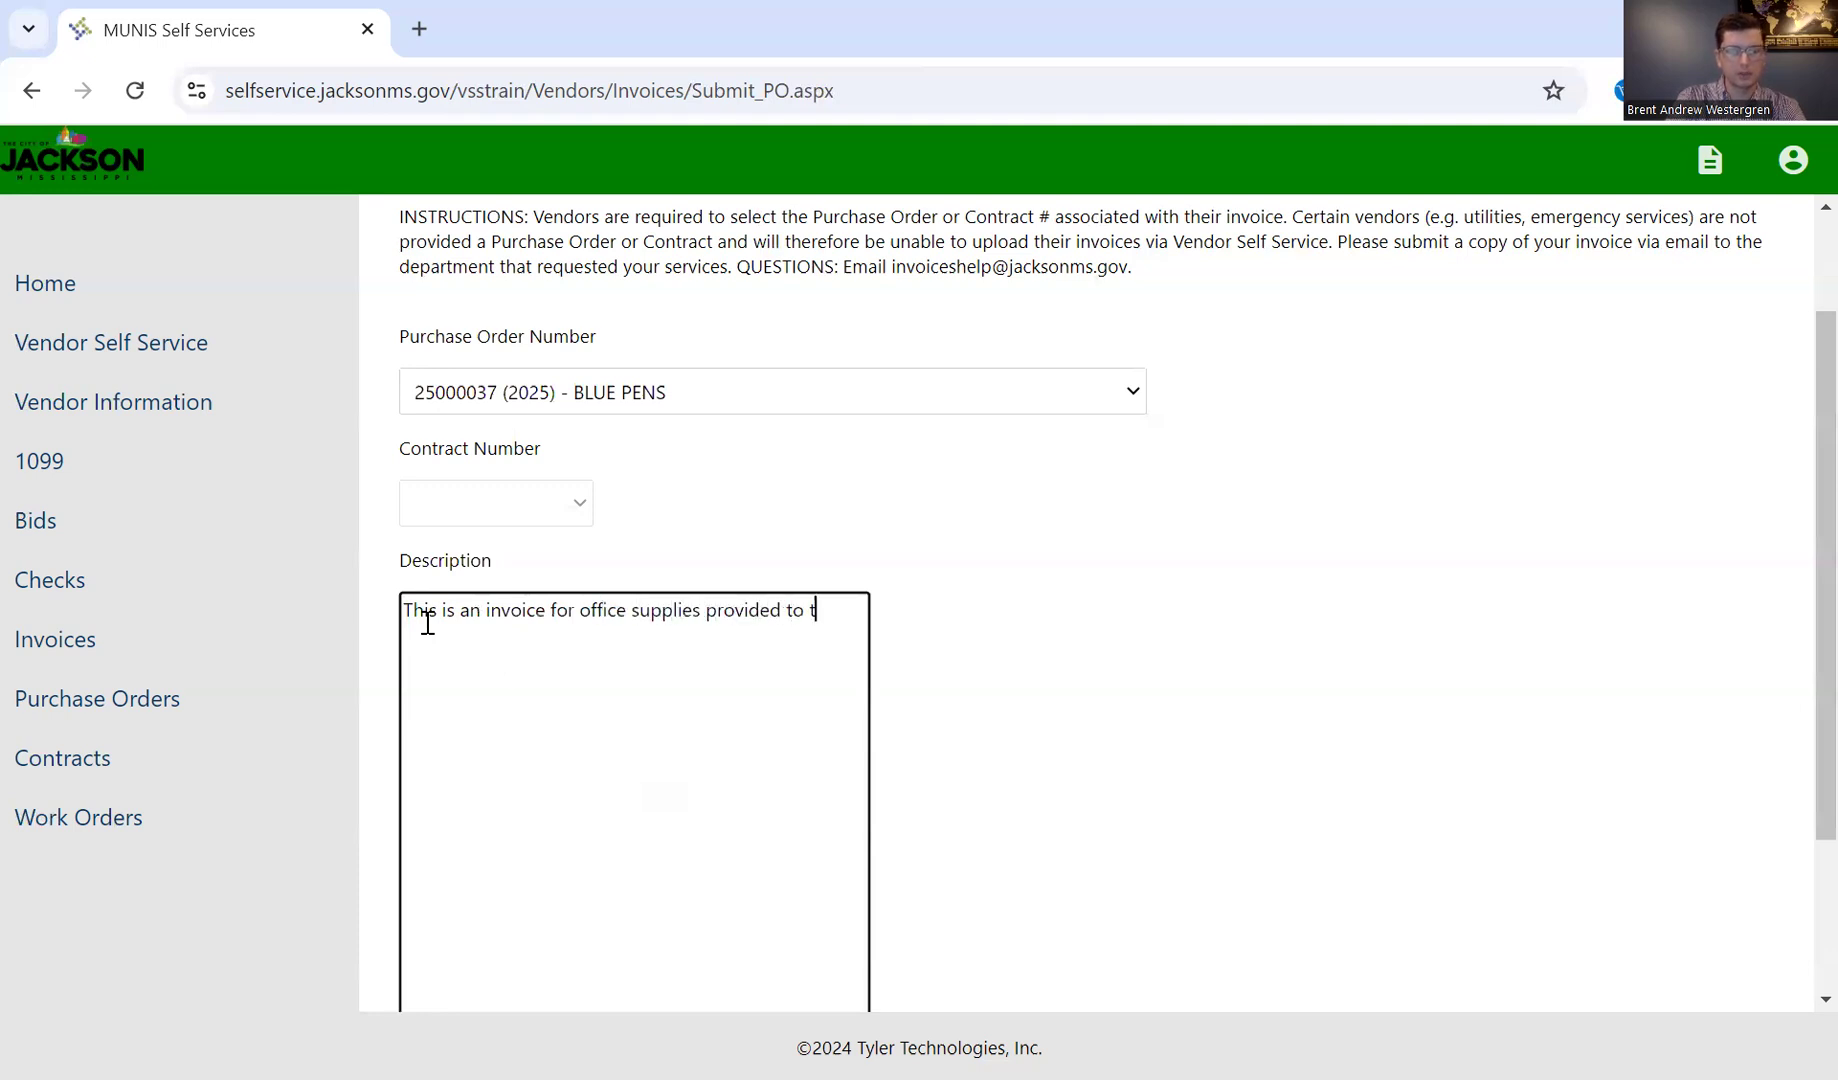
pyautogui.write('he Department of Ad')
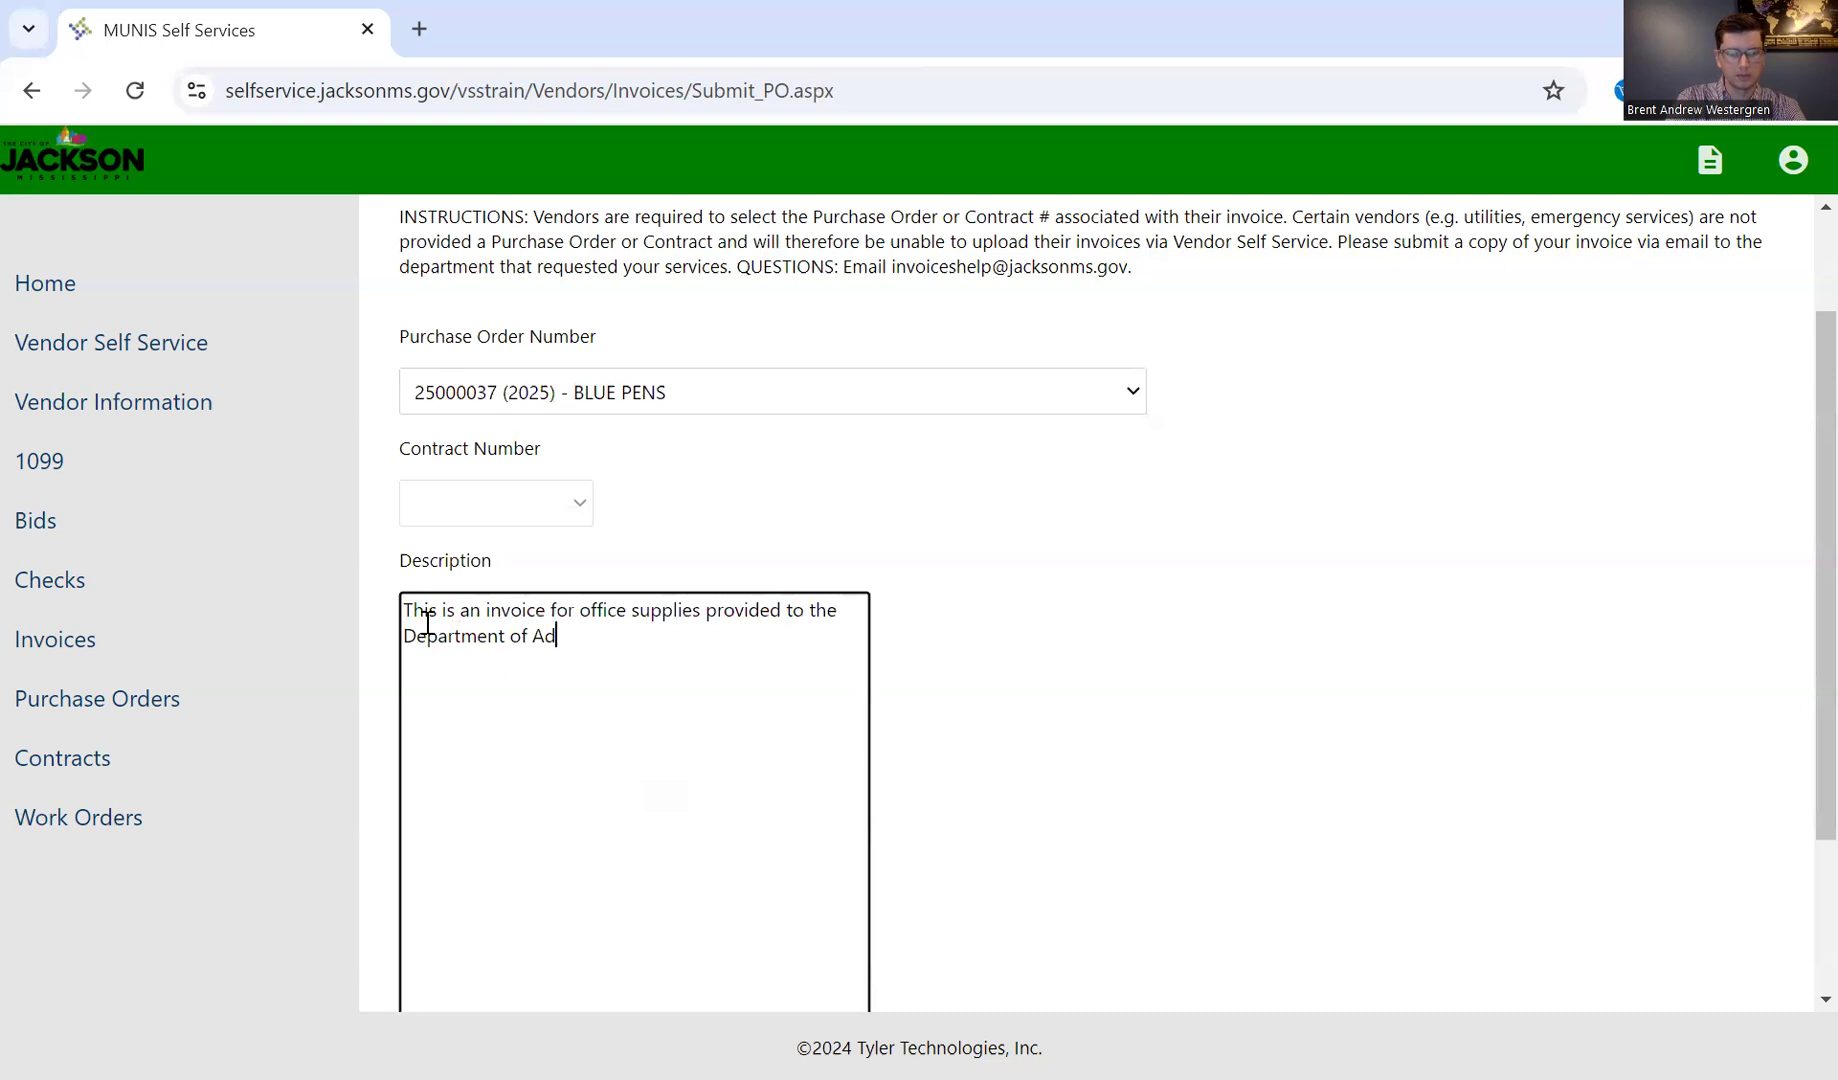
pyautogui.write('ministration. Items were delivered in')
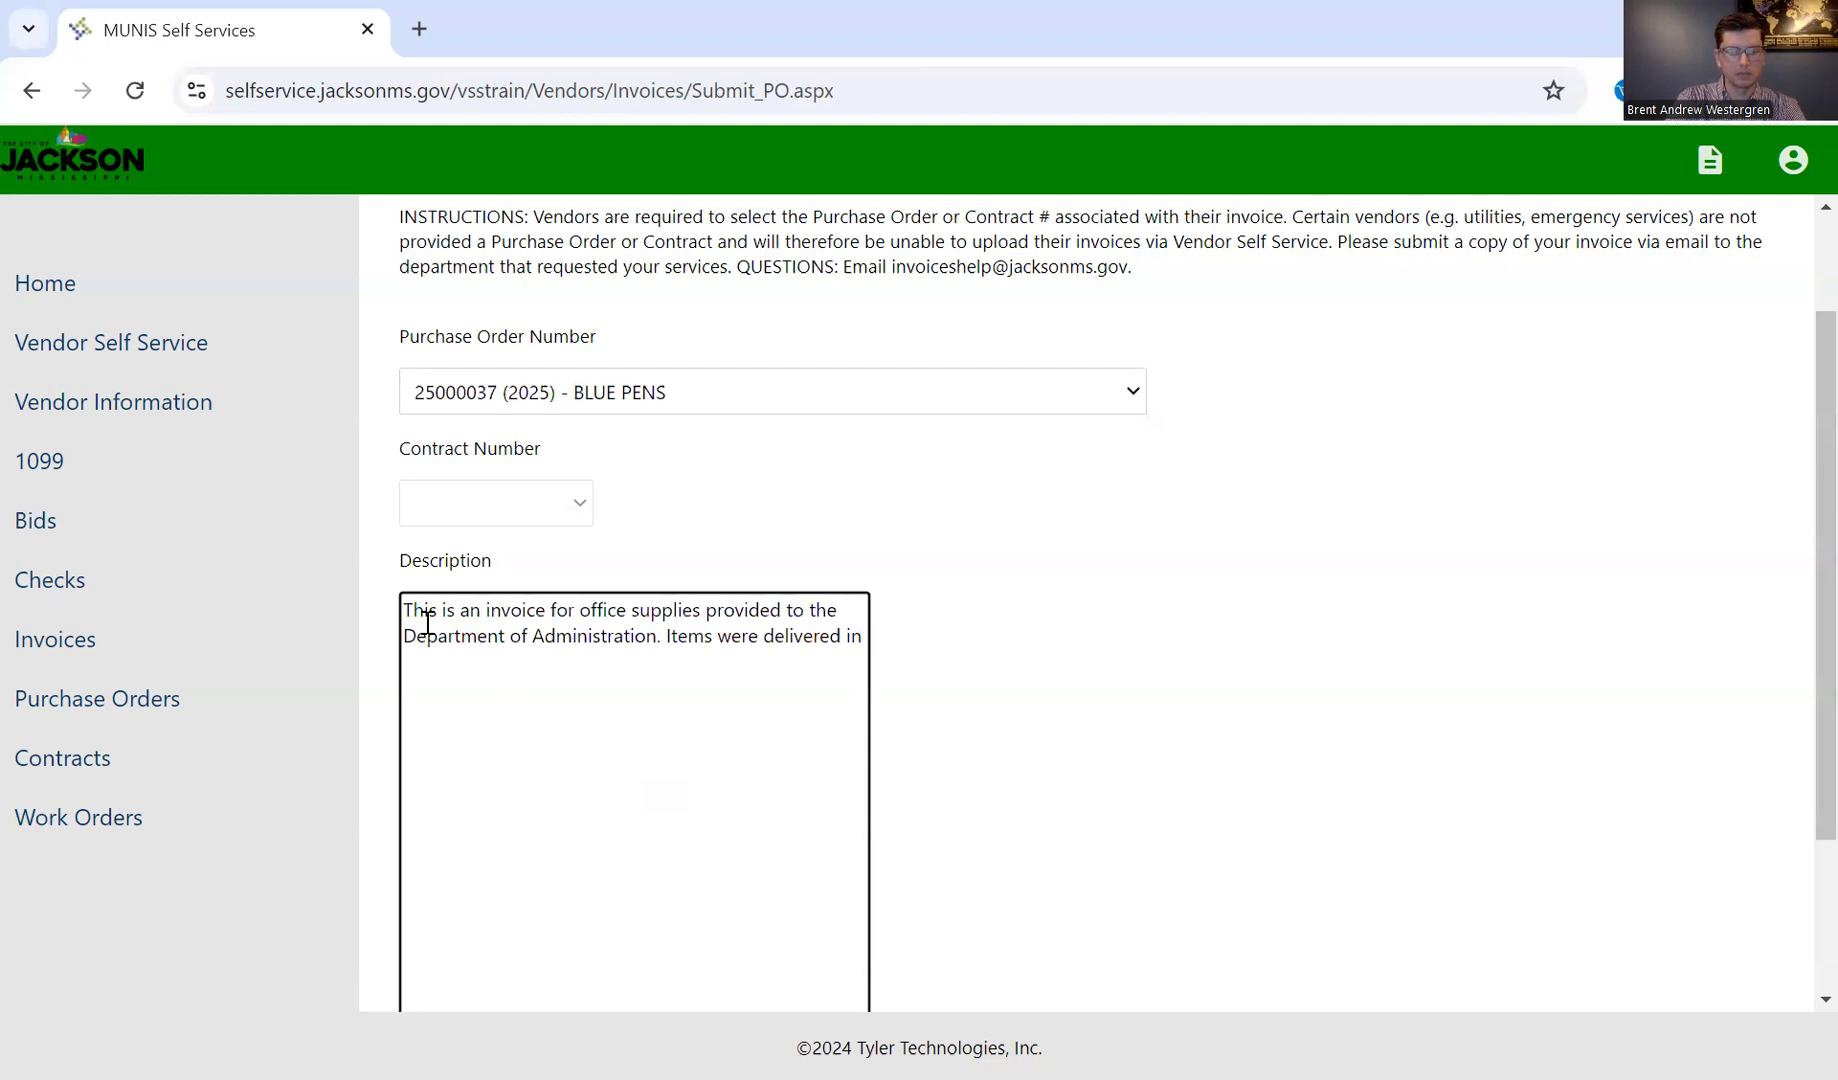
pyautogui.press('BackSpace')
pyautogui.write('n-person on 10/21')
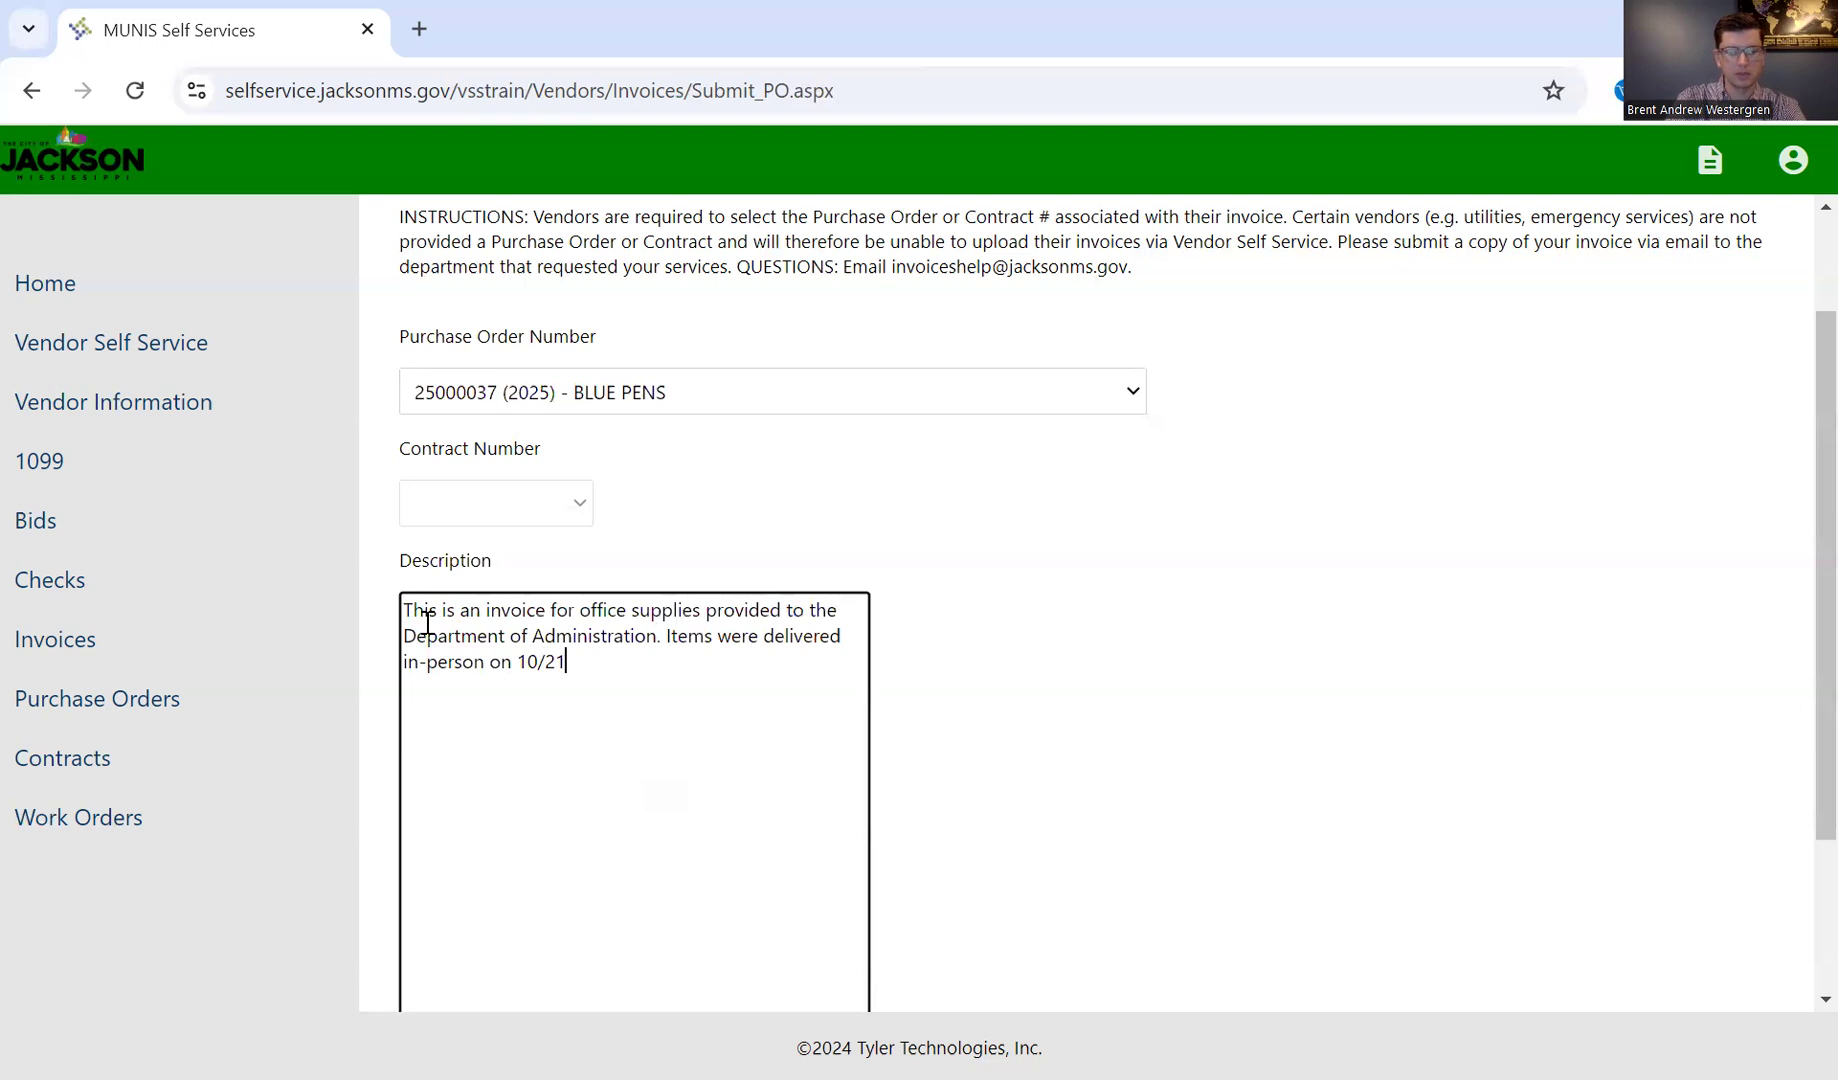
pyautogui.write('/2022.')
pyautogui.click(1062, 648)
pyautogui.scroll(-2, 1060, 648)
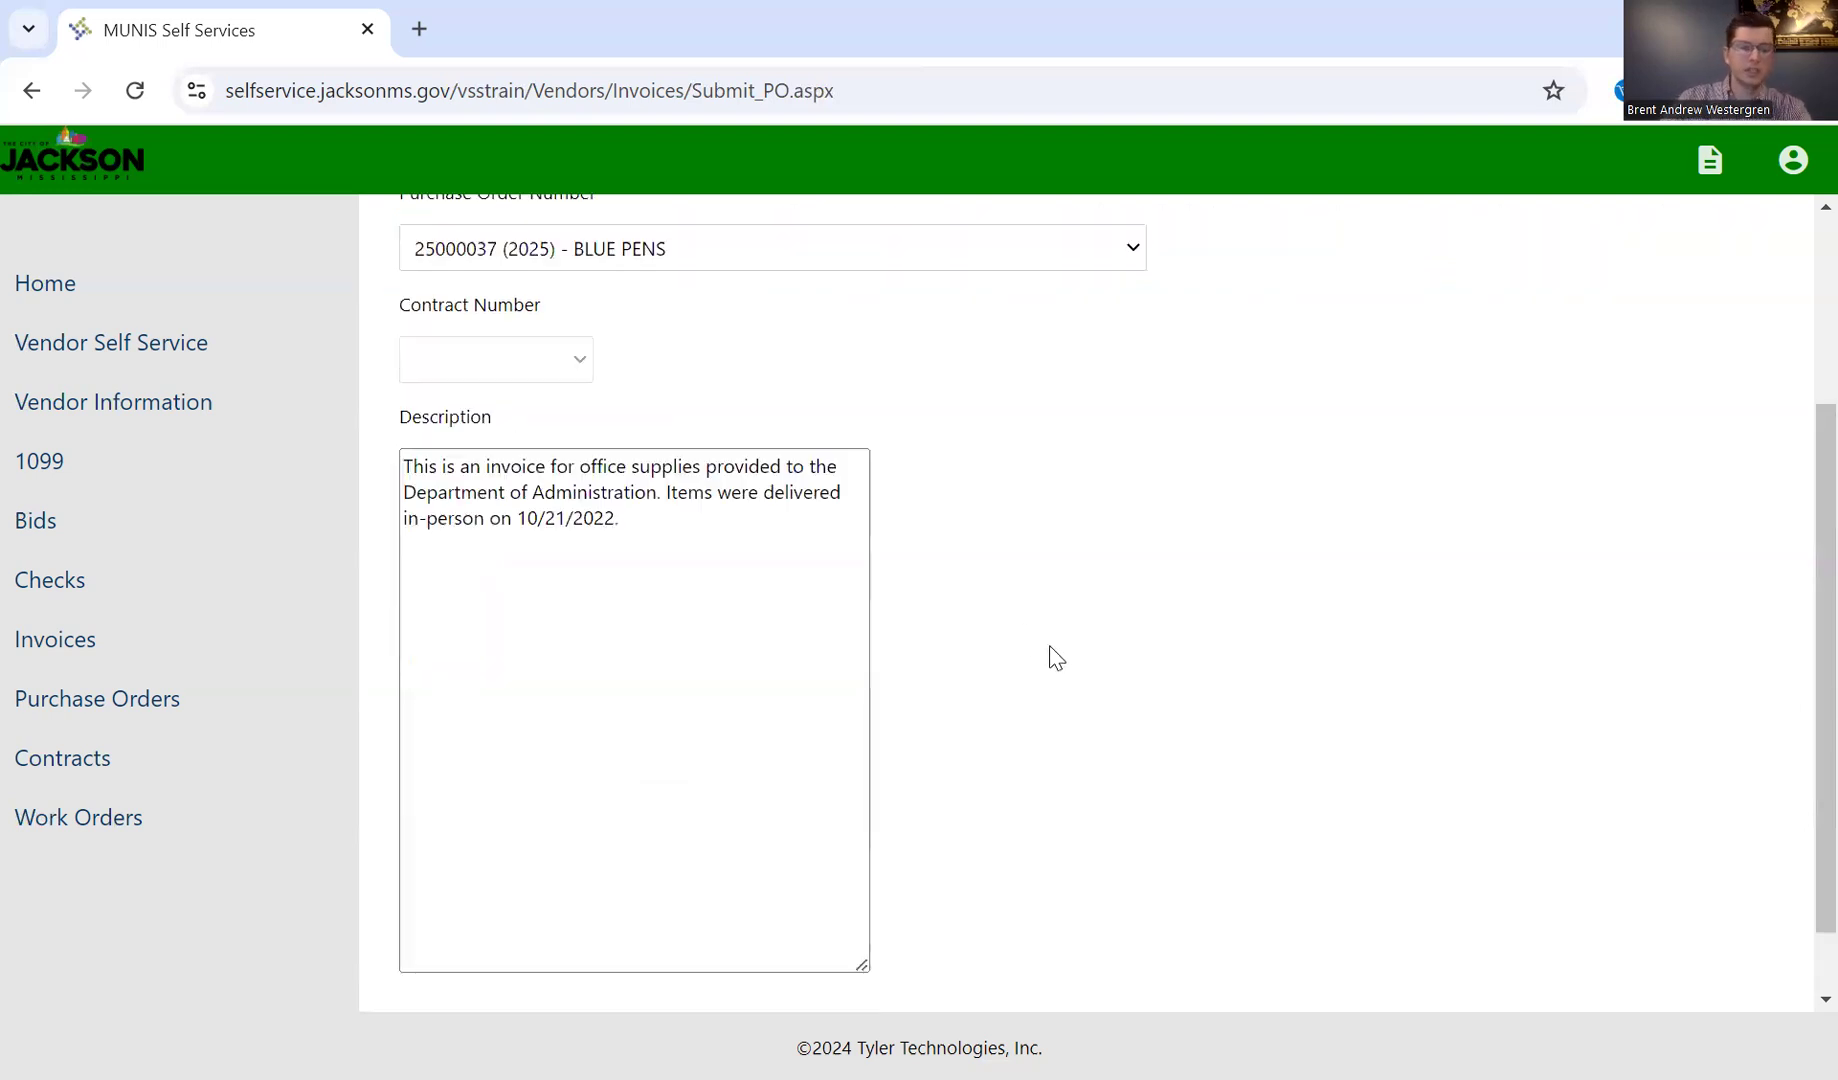
# Step: Correct the delivery year in the description to 2024 and continue to the purchase order items
pyautogui.scroll(-1, 810, 500)
pyautogui.moveTo(619, 433); pyautogui.dragTo(601, 433)
pyautogui.write('4.')
pyautogui.click(965, 487)
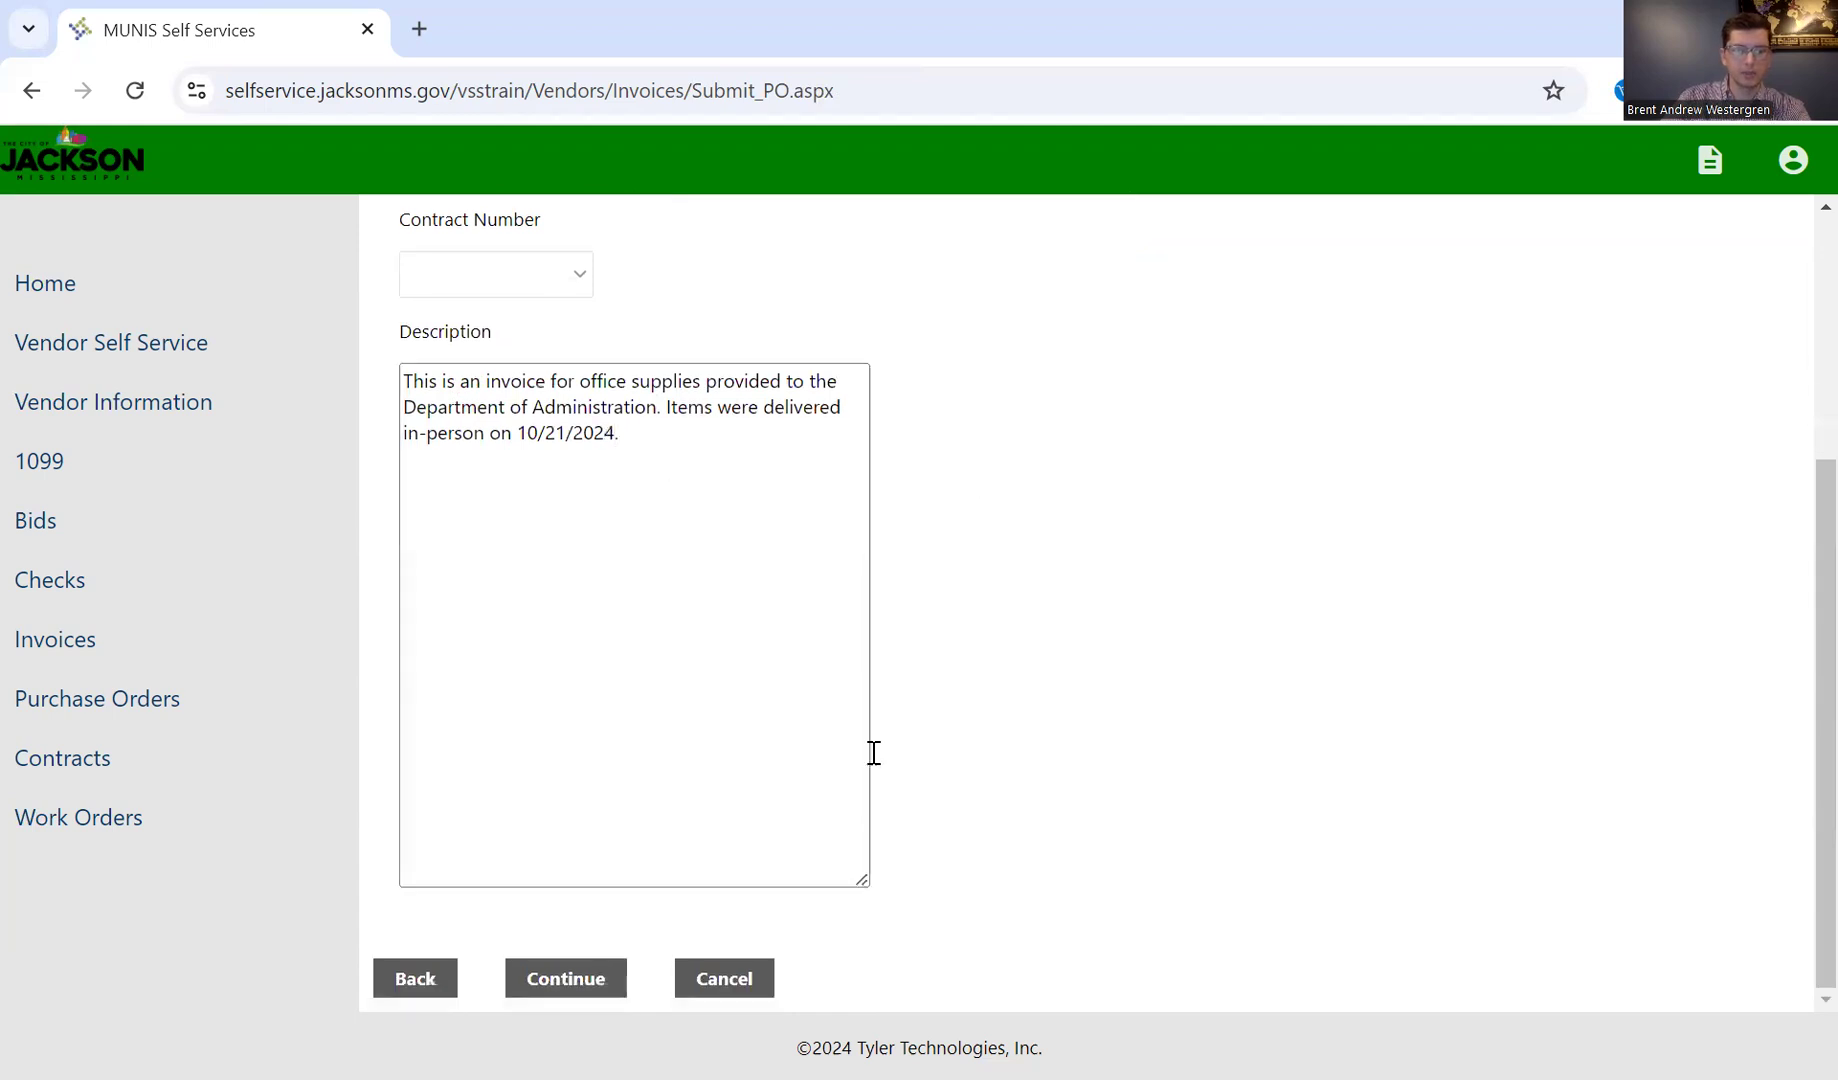
pyautogui.click(577, 985)
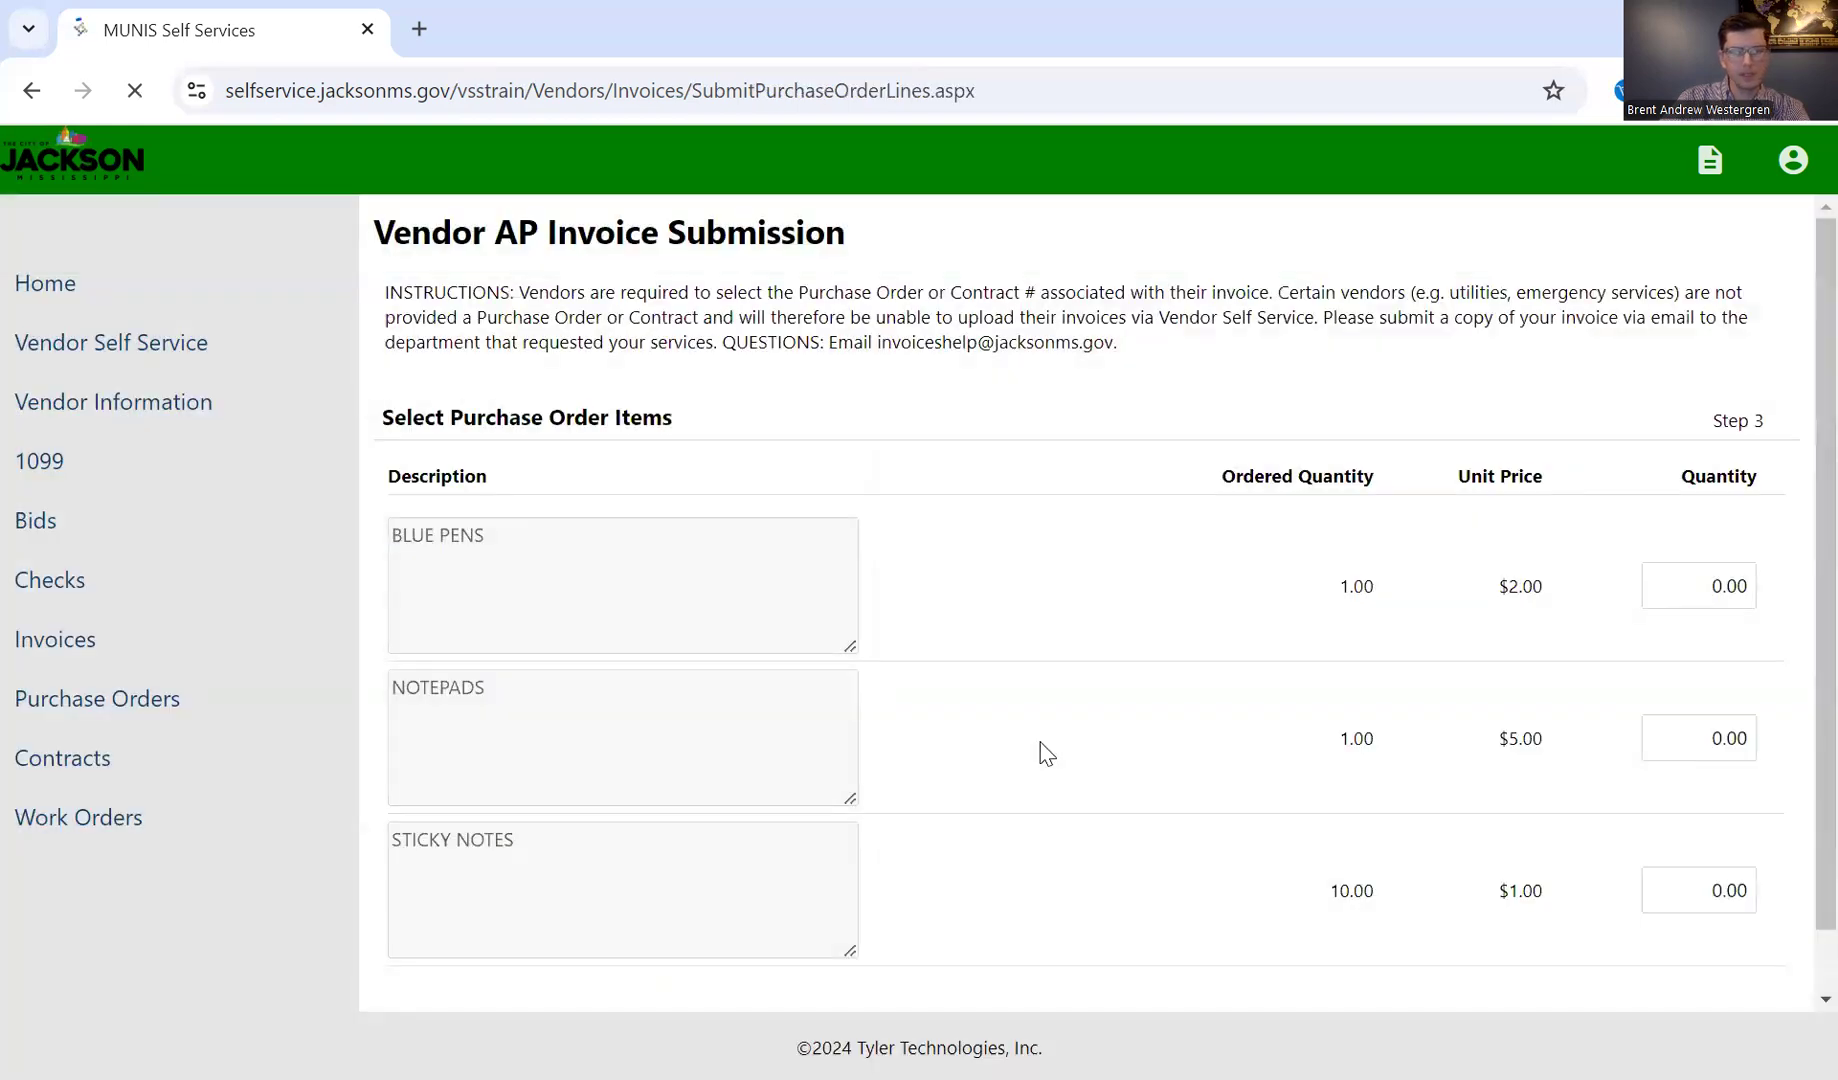
# Step: Set the invoiced quantity to 1.00 for both the BLUE PENS and NOTEPADS lines
pyautogui.scroll(-1, 1045, 752)
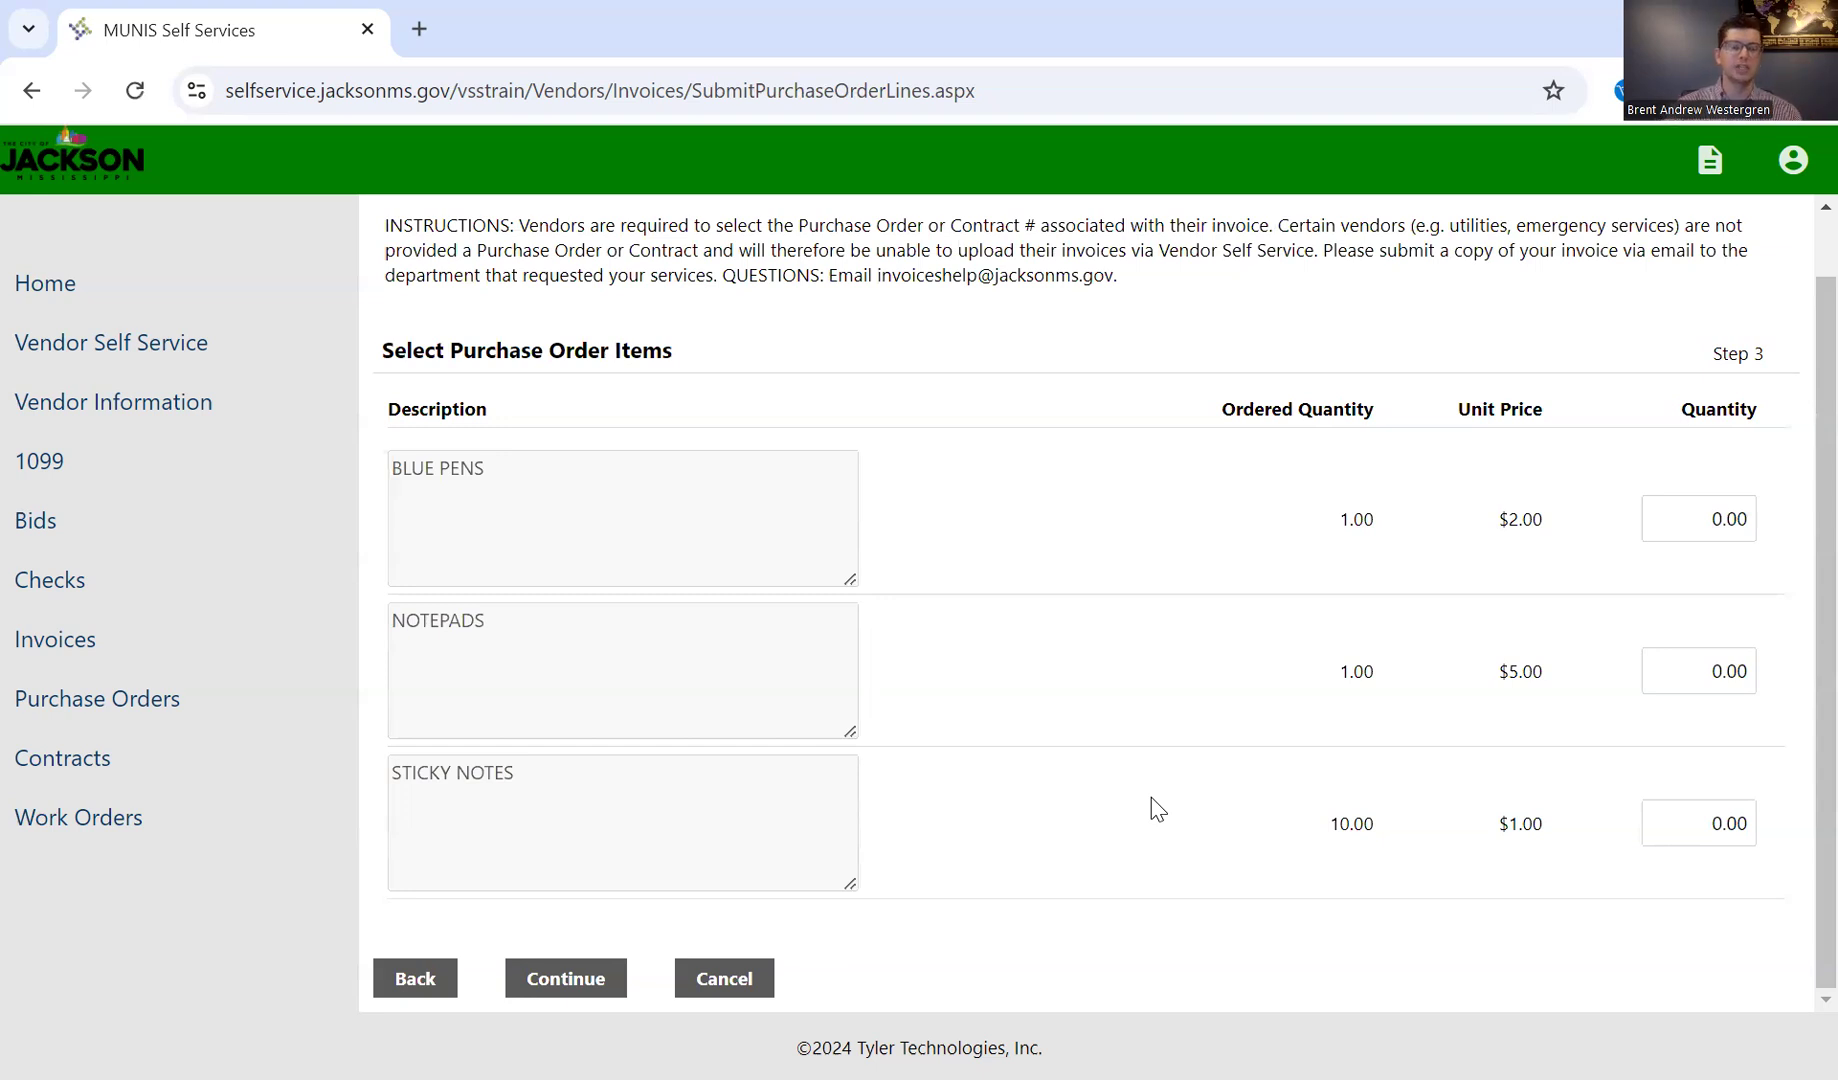
pyautogui.click(1714, 525)
pyautogui.write('1.00')
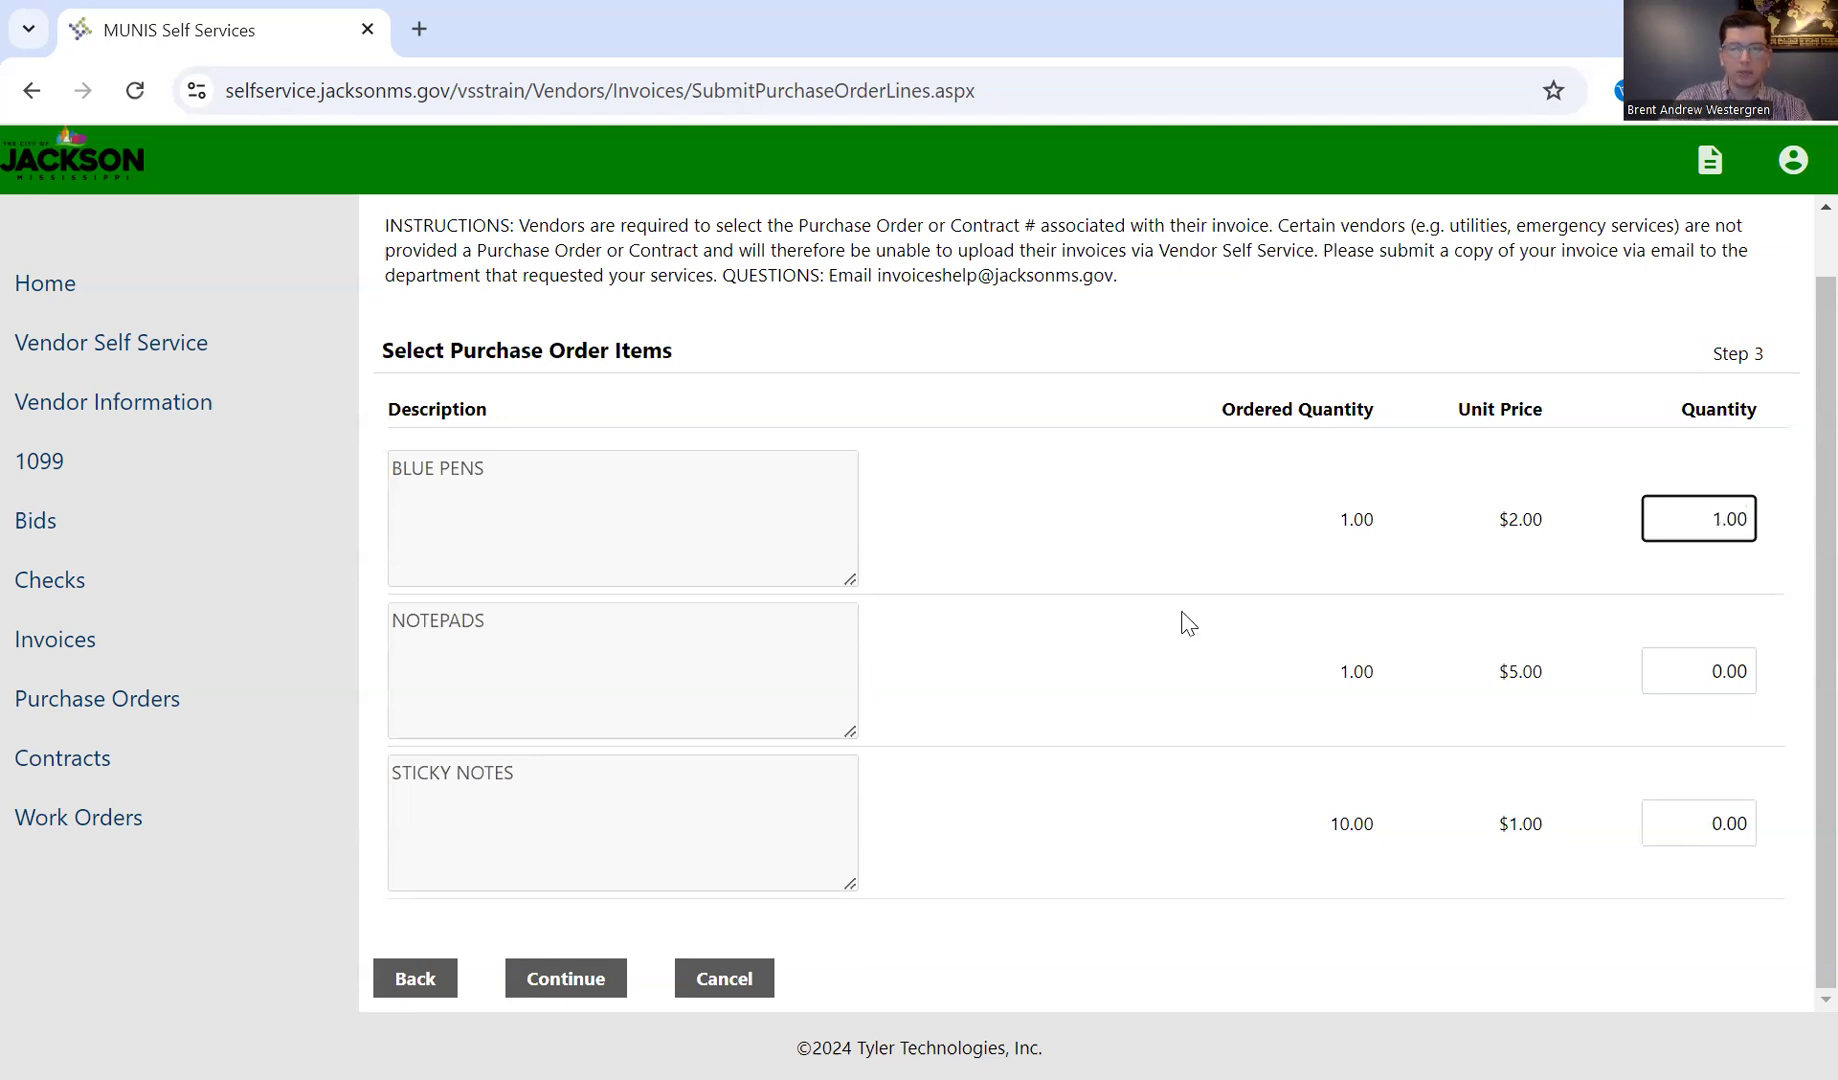
pyautogui.click(1330, 515)
pyautogui.press('Tab')
pyautogui.write('1.00')
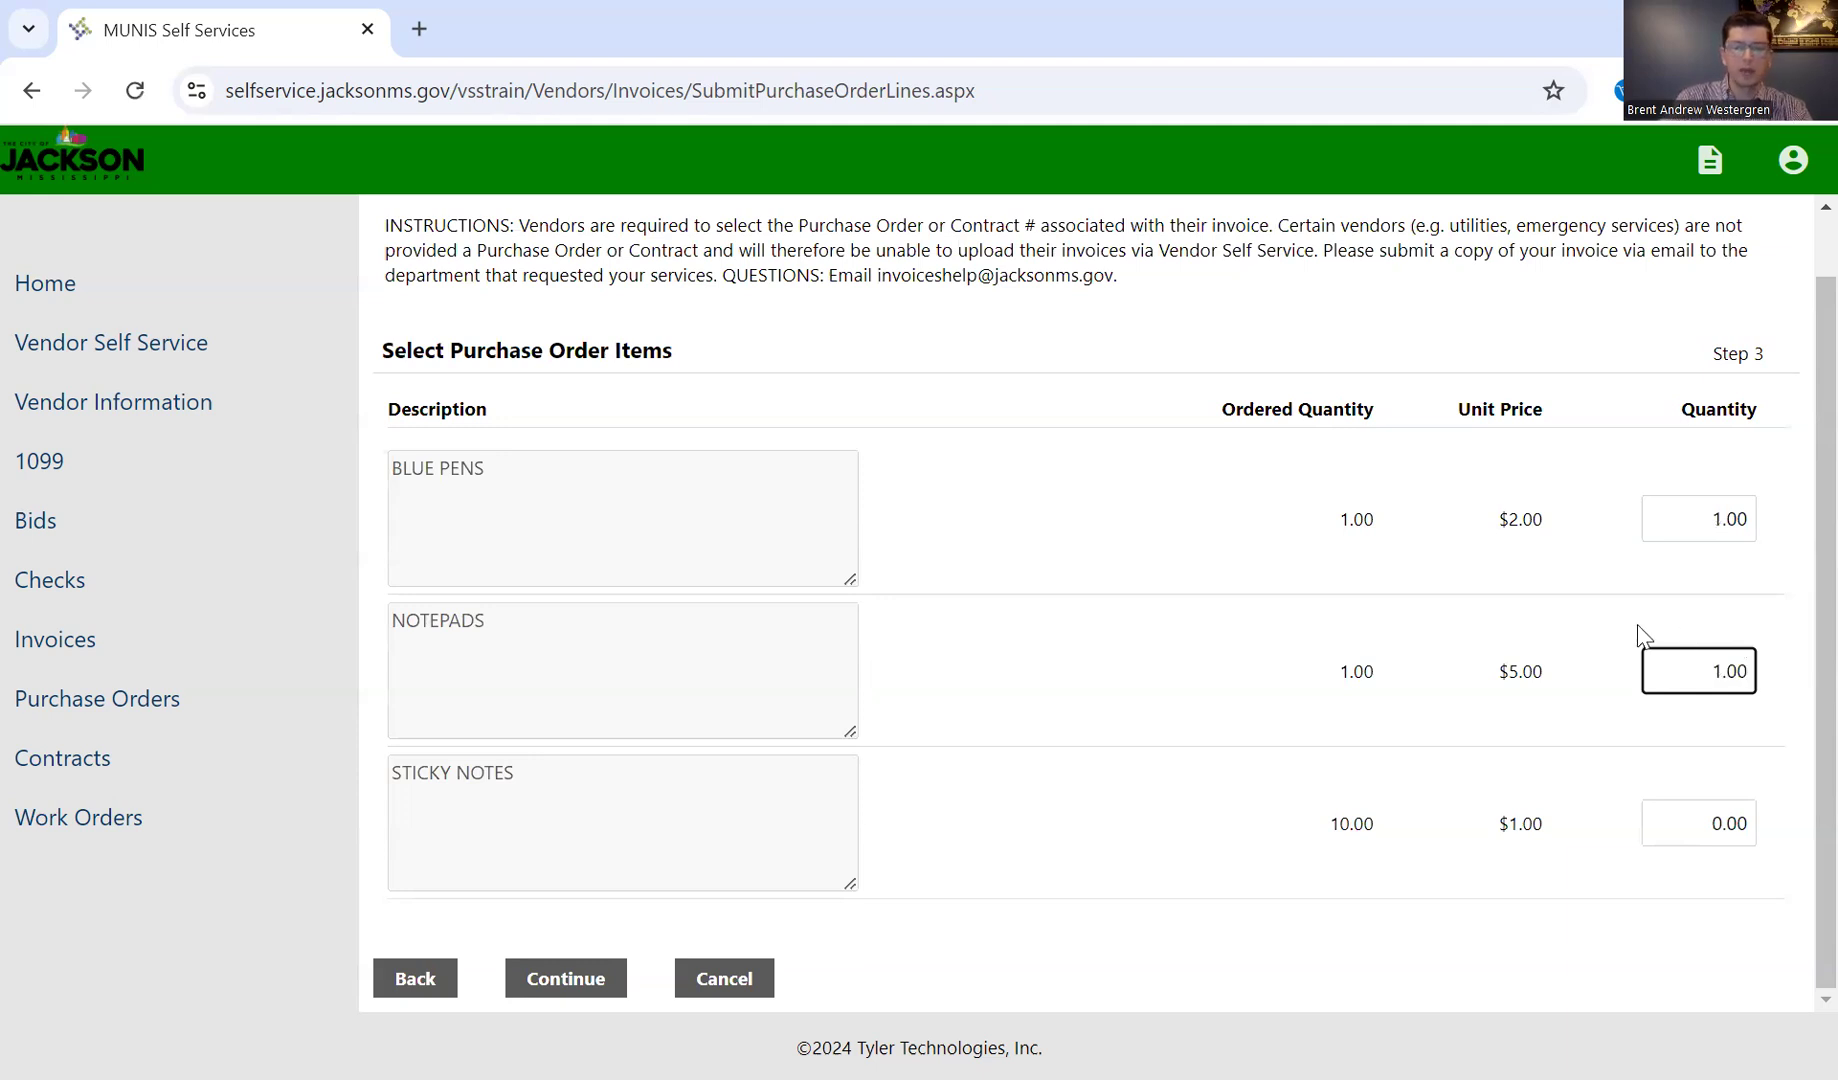
pyautogui.click(1410, 820)
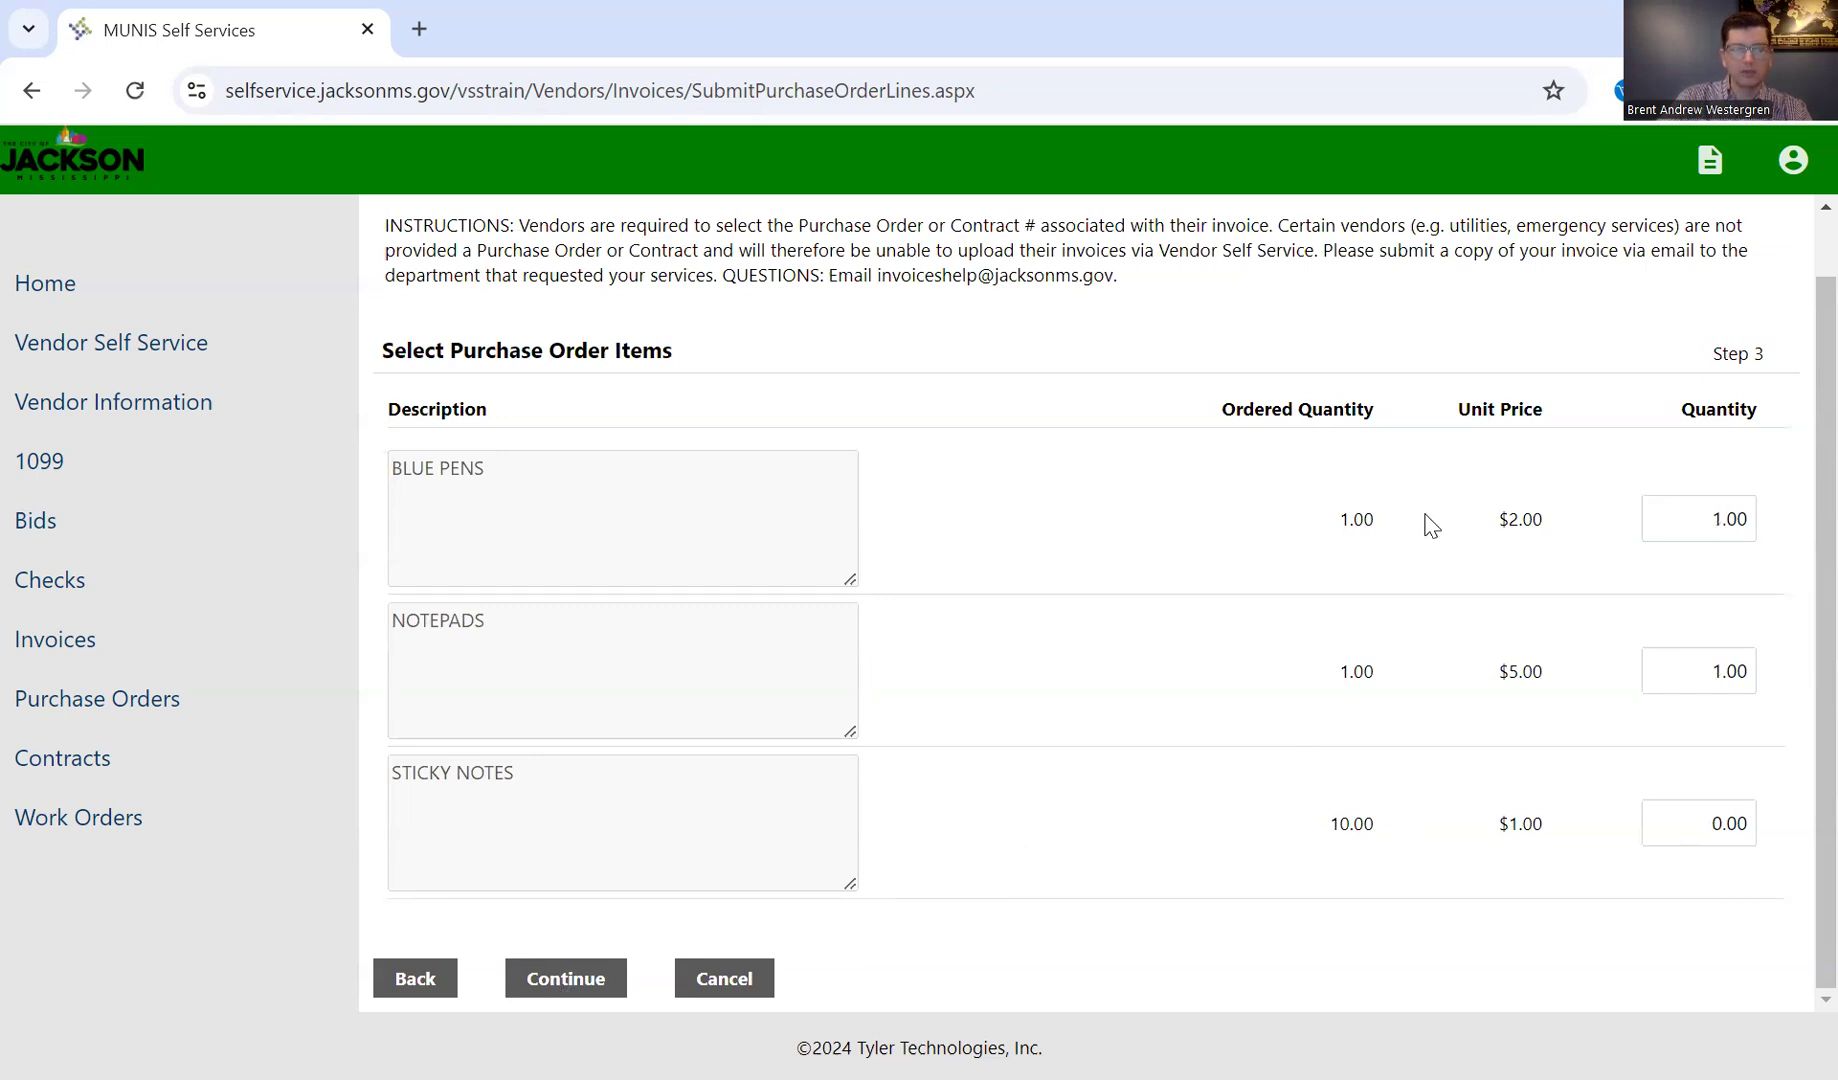
# Step: Attach the PDF "Test Vendor - Invoice 1 - 678910" from Vendor Testing > For Training > Invoices and continue to the invoice summary
pyautogui.click(580, 980)
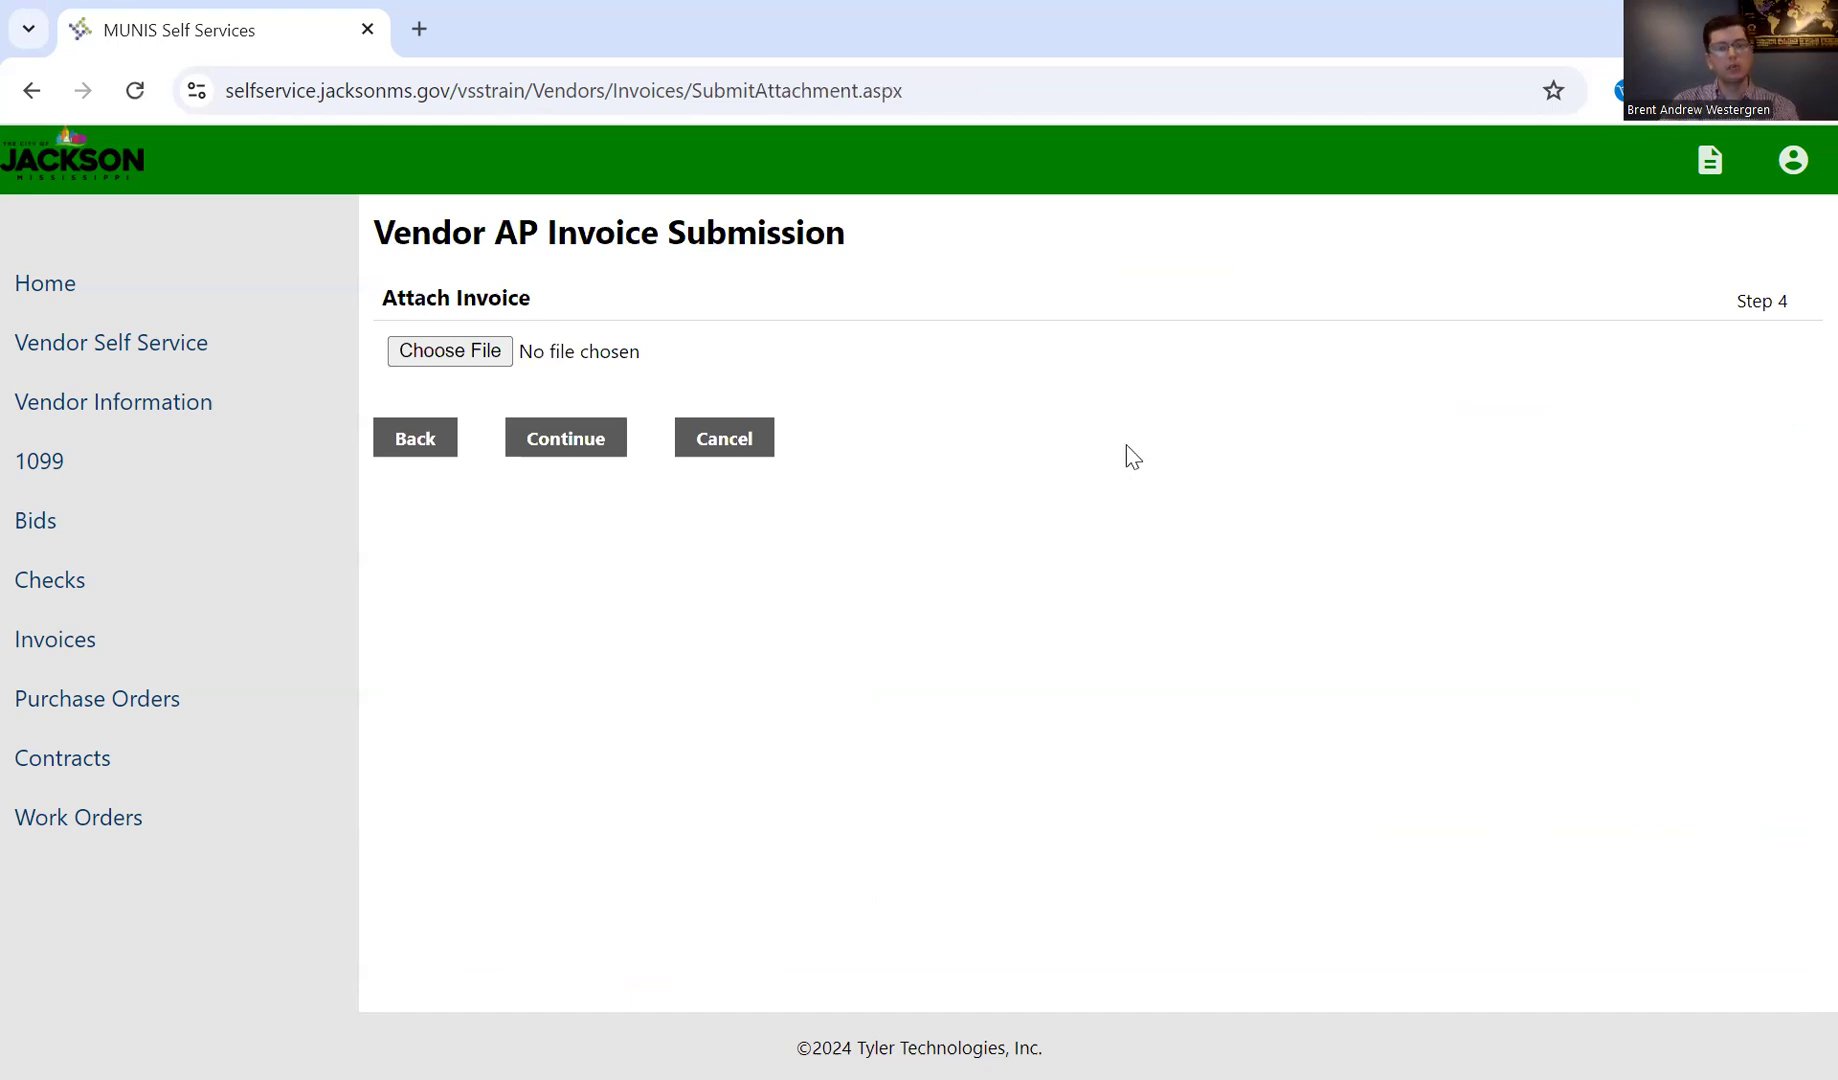
pyautogui.click(465, 357)
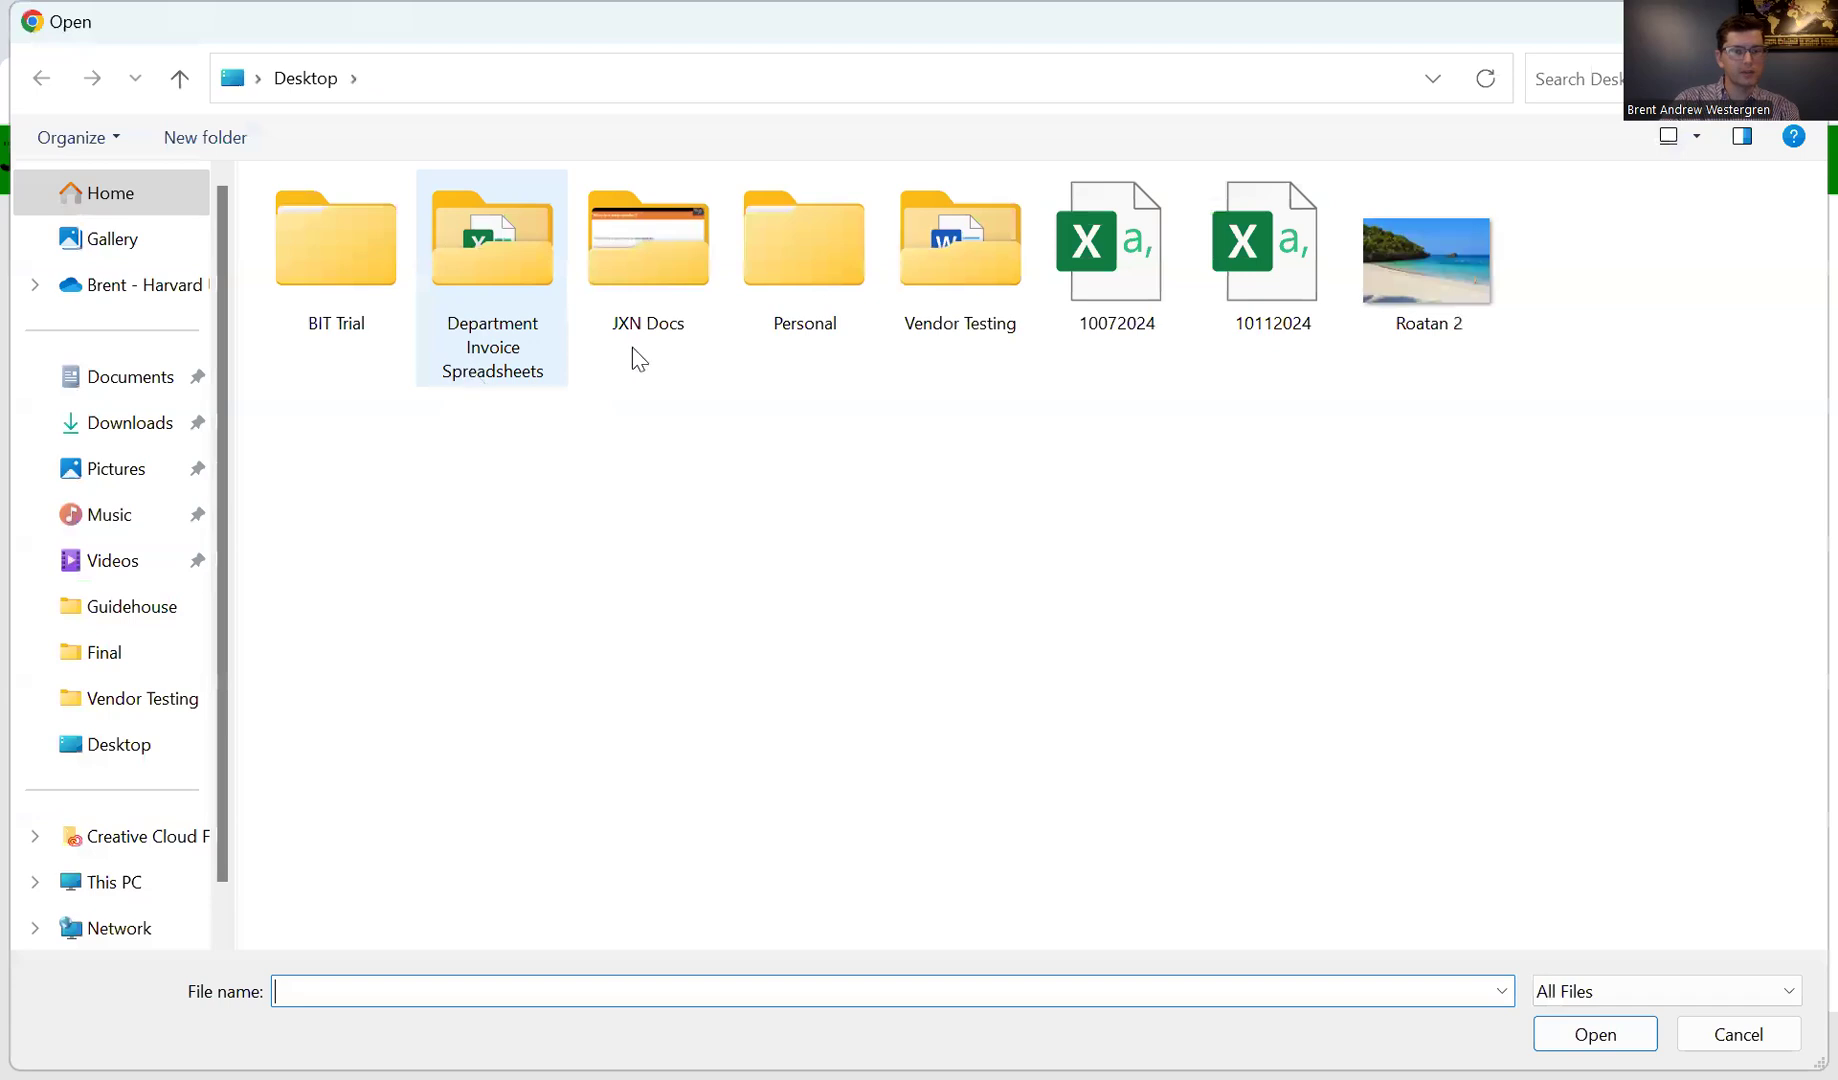
pyautogui.doubleClick(935, 288)
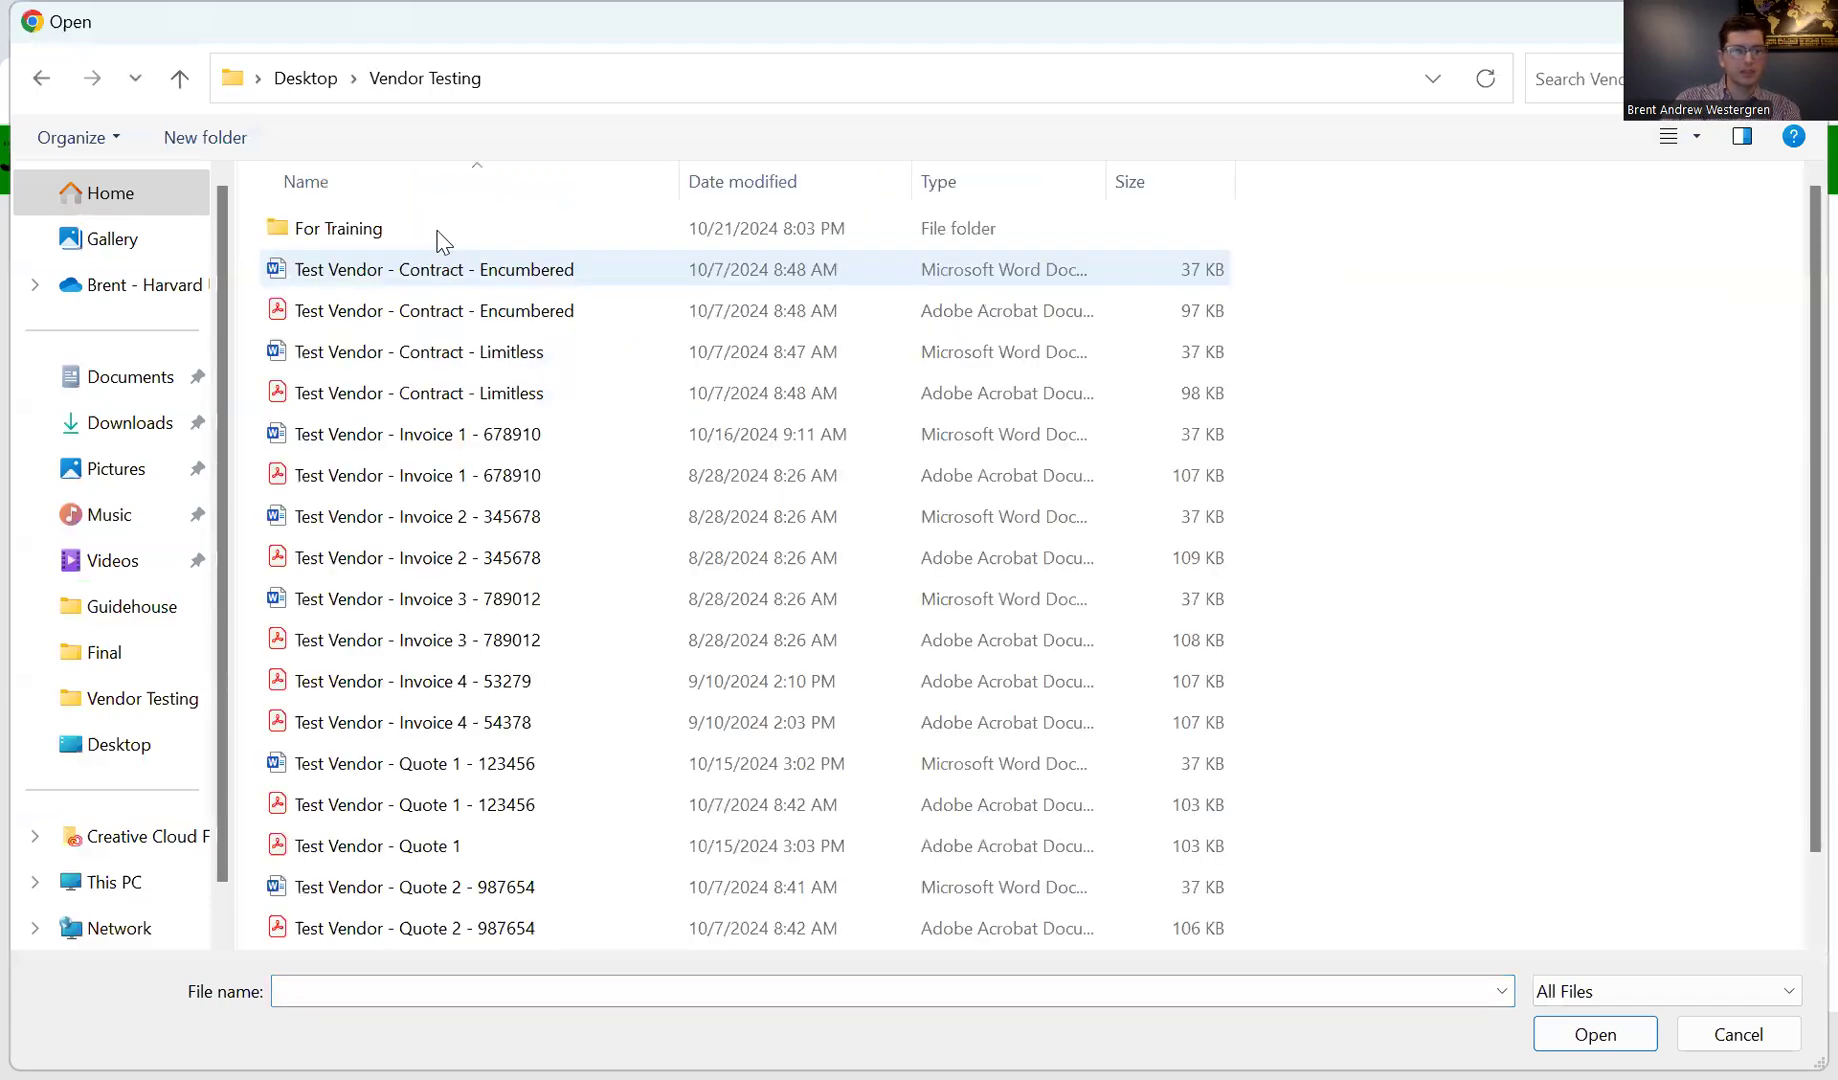
pyautogui.doubleClick(439, 234)
pyautogui.doubleClick(443, 240)
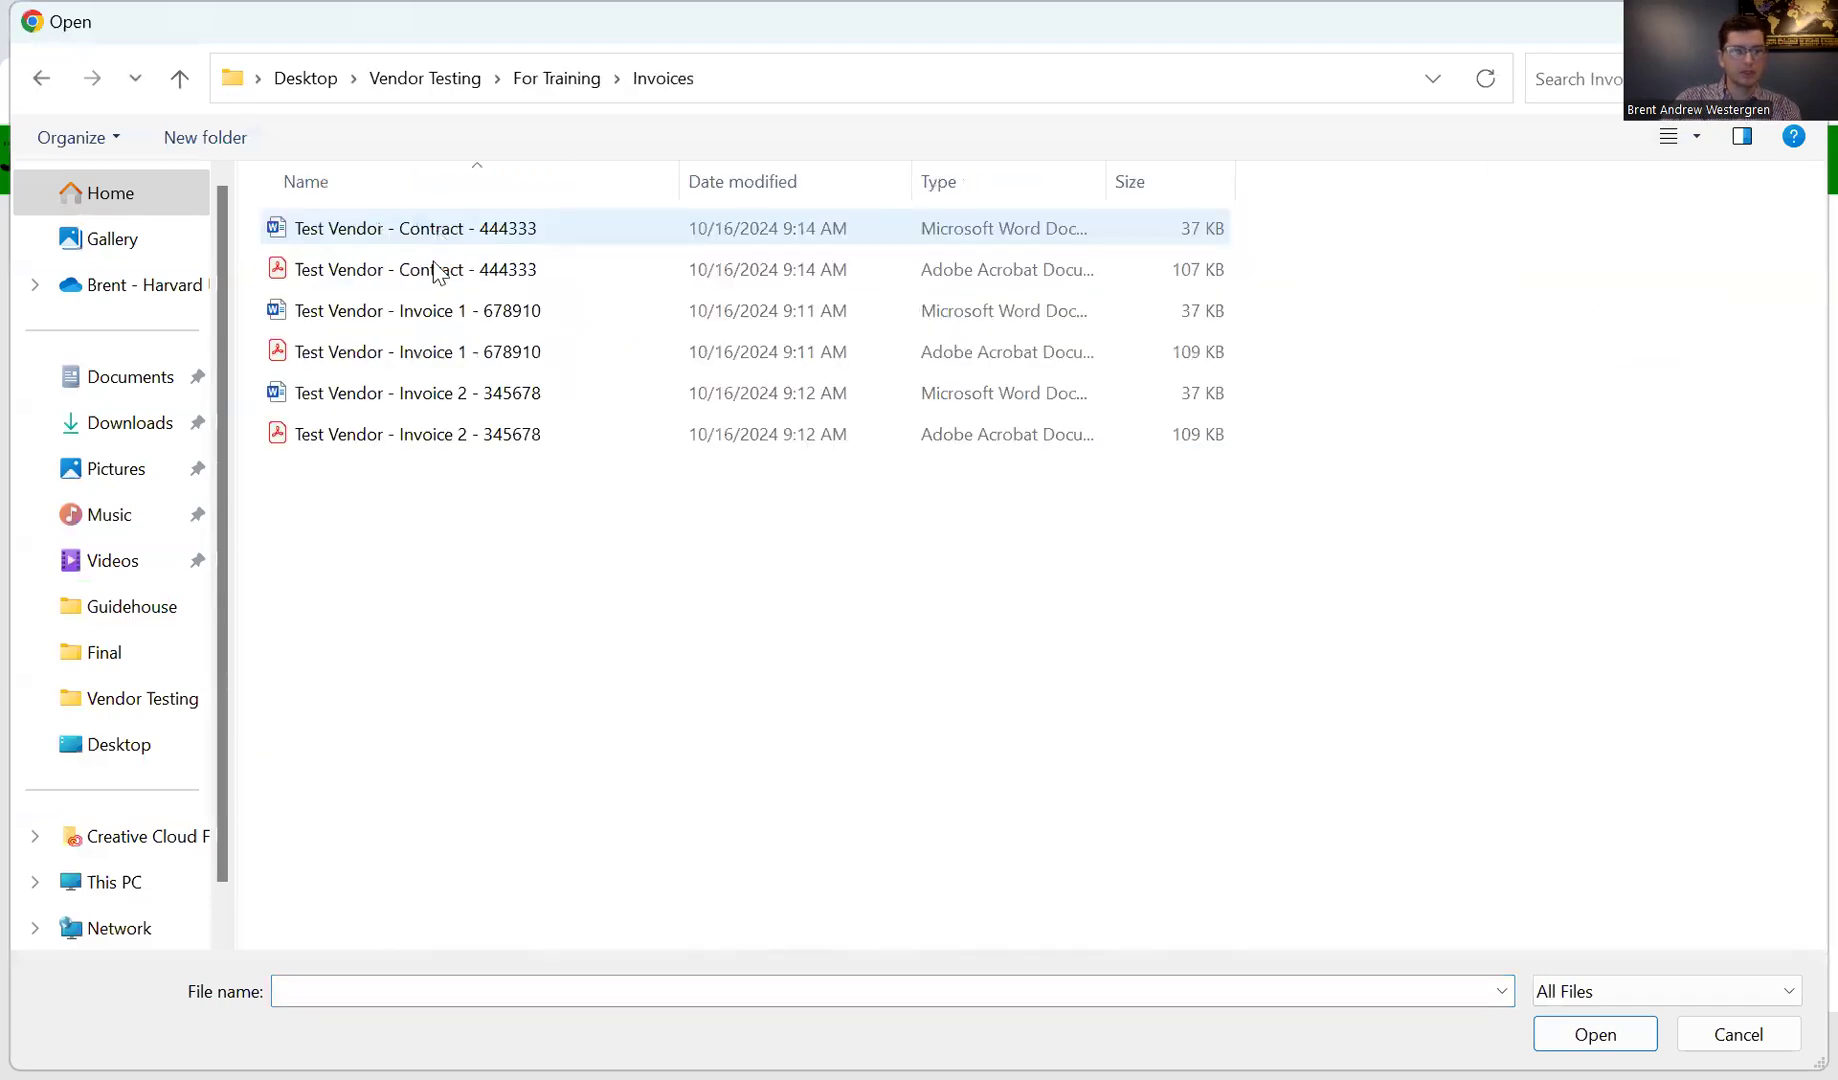
pyautogui.click(427, 357)
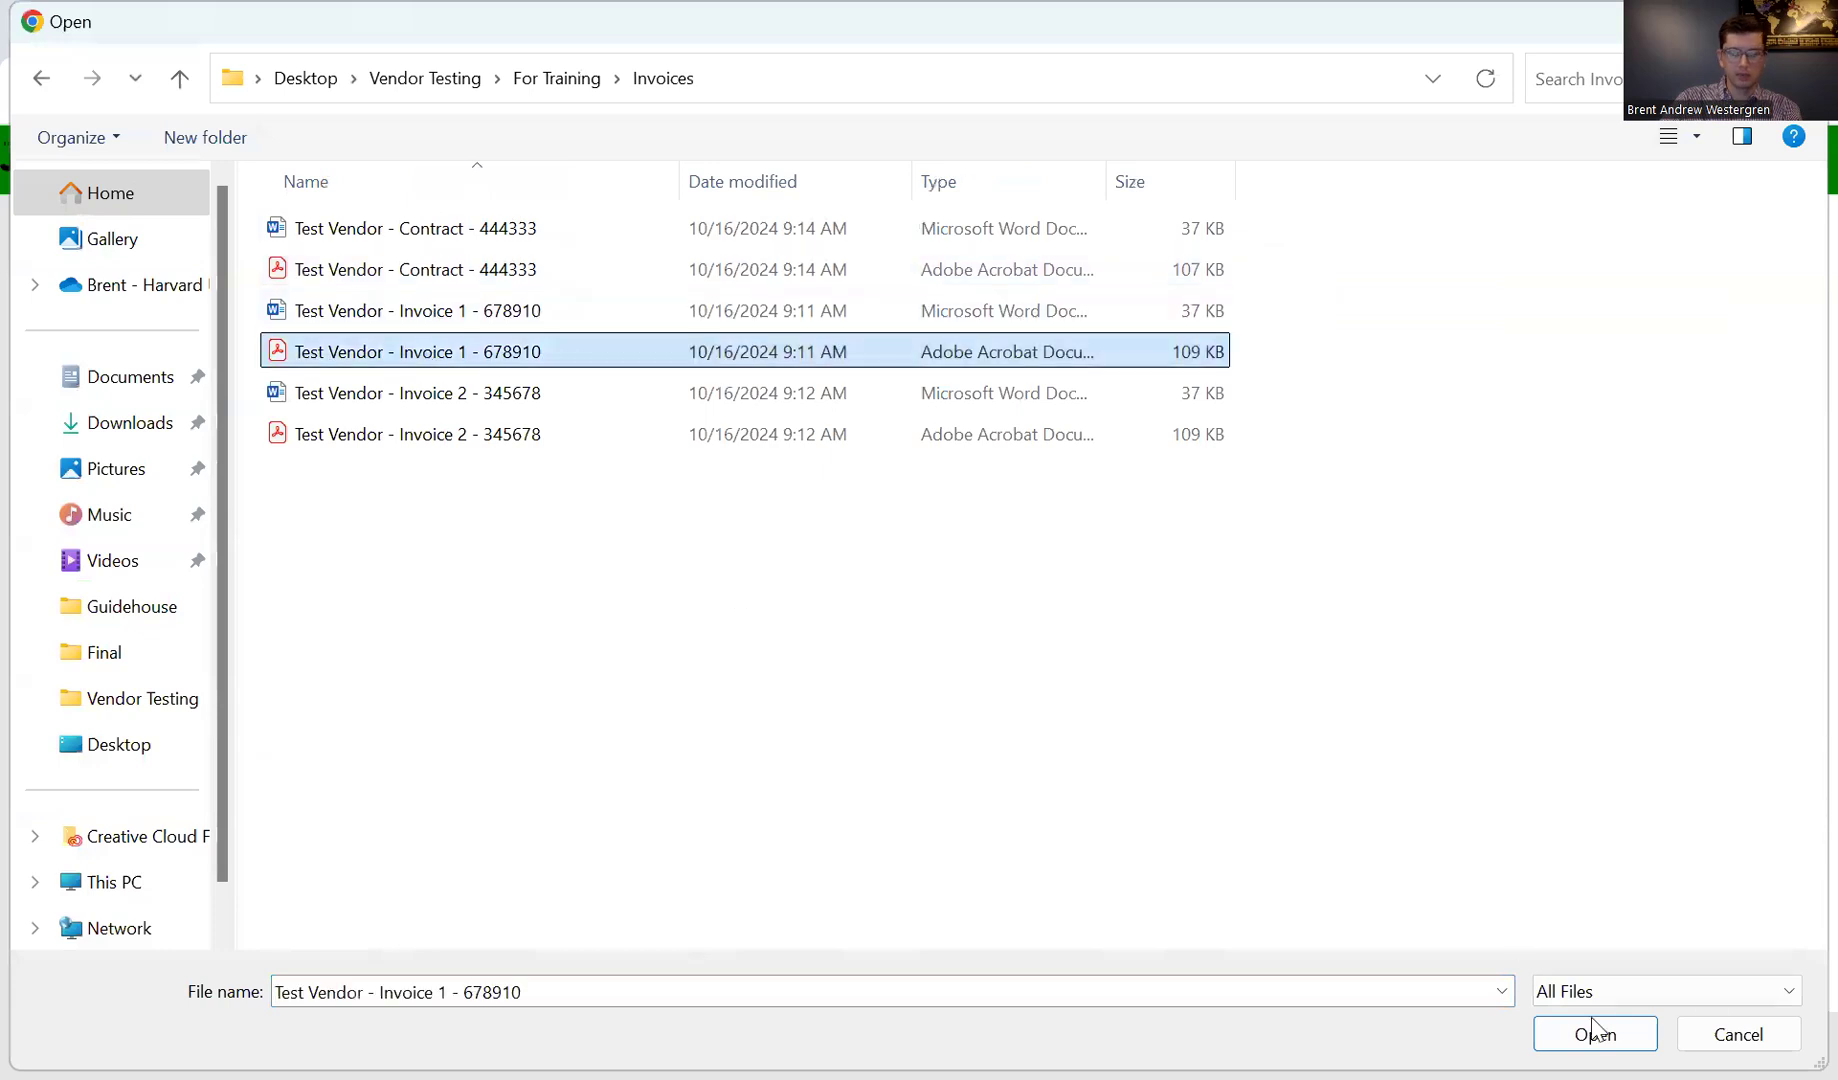
pyautogui.doubleClick(690, 366)
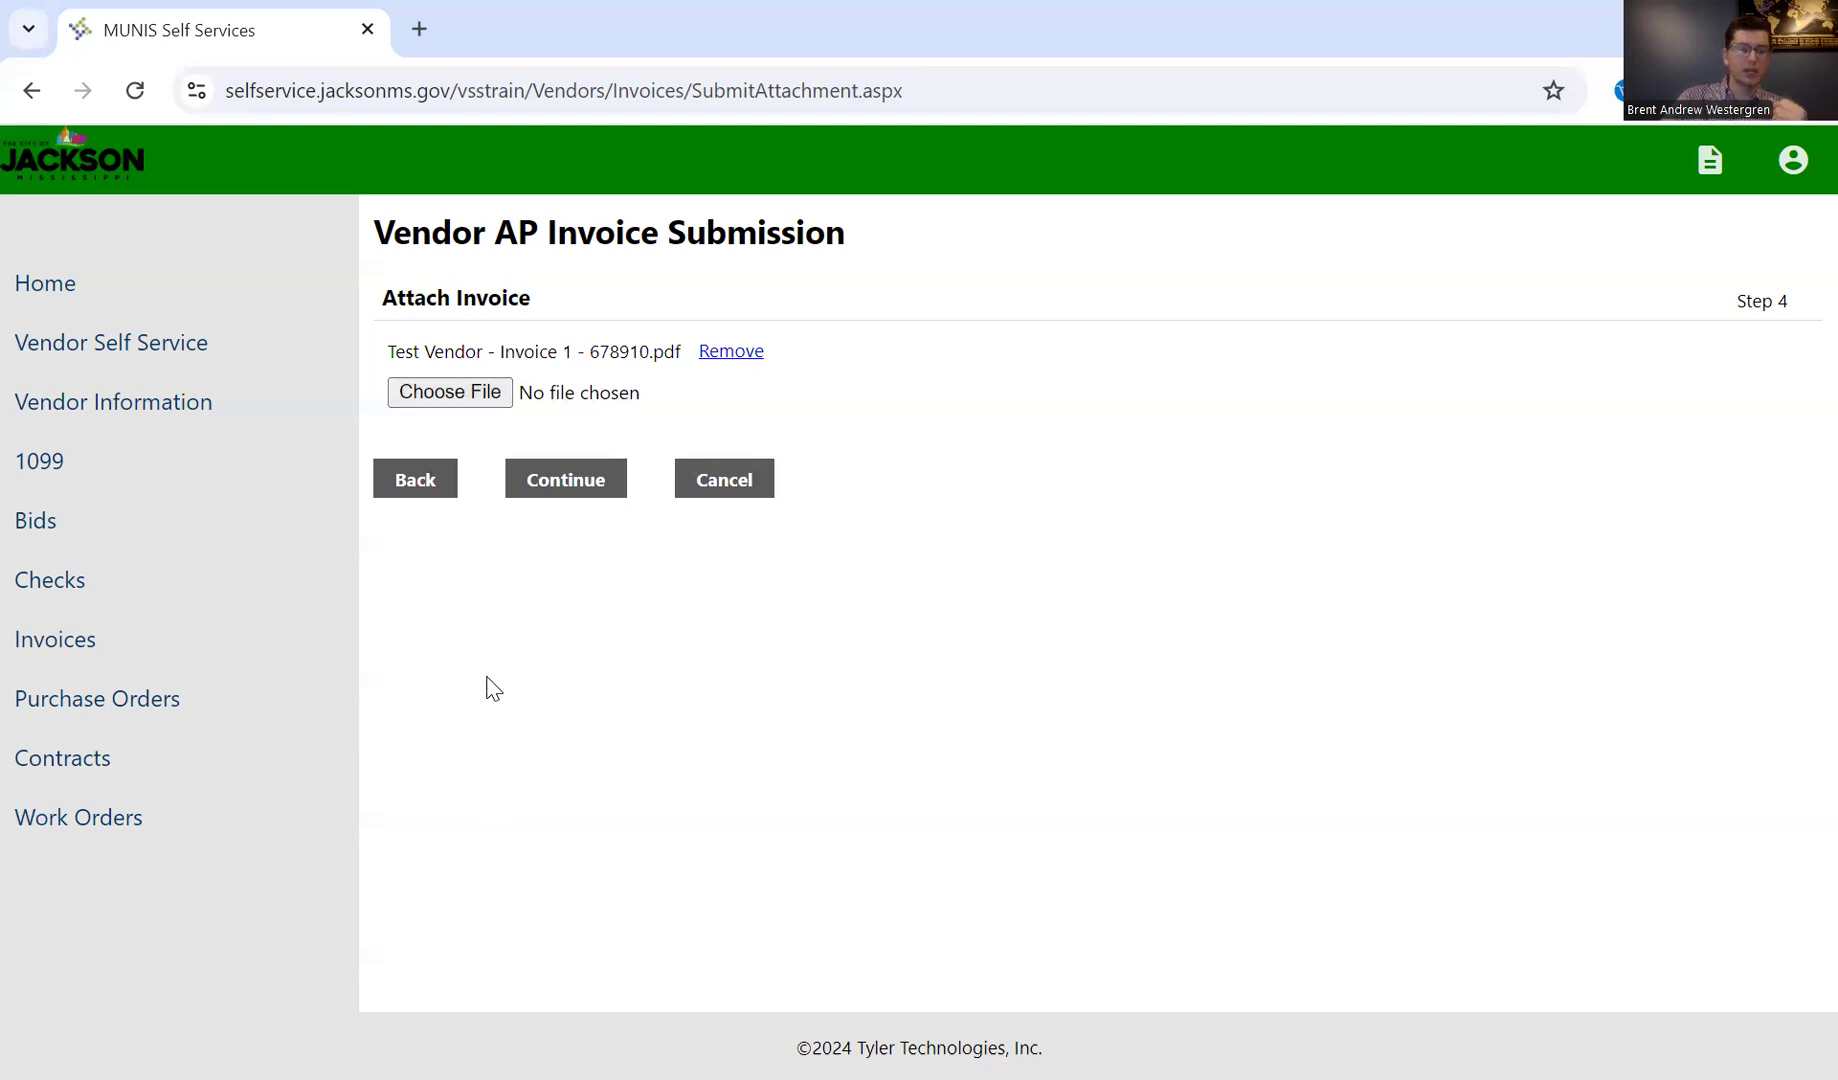
pyautogui.click(572, 481)
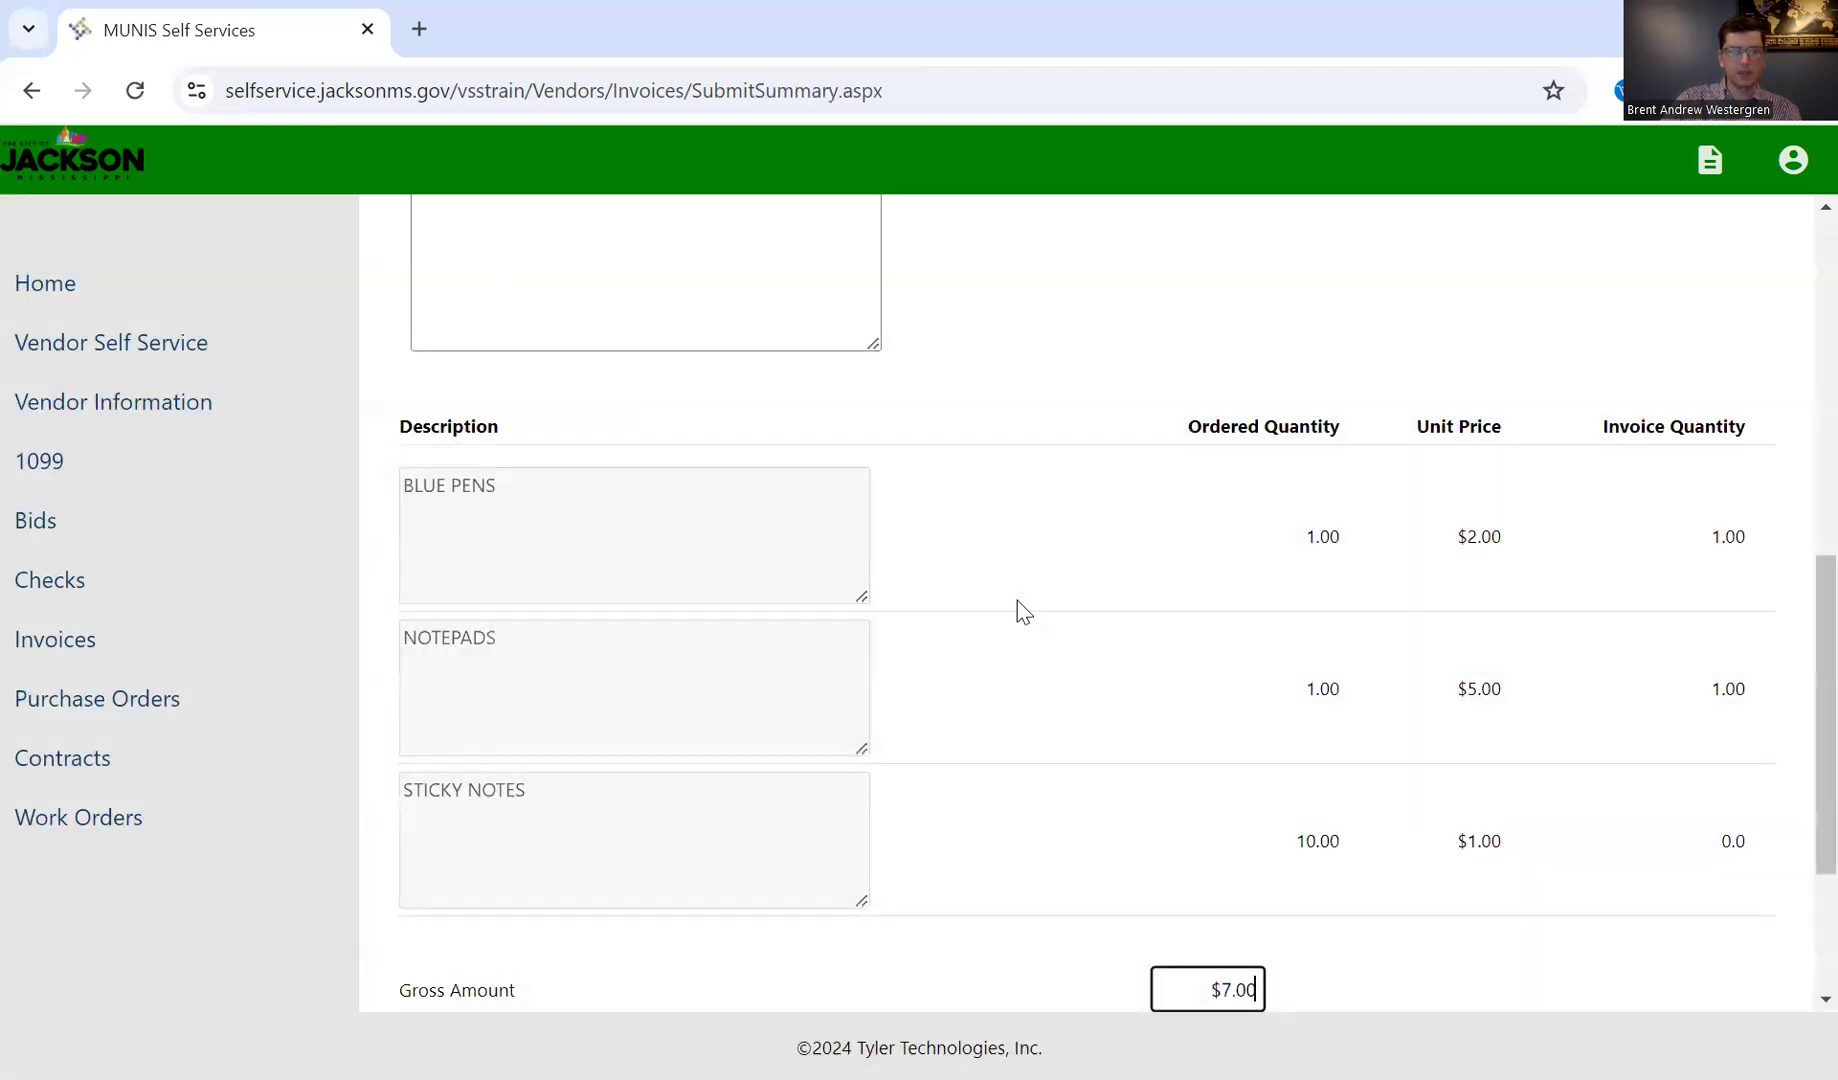
# Step: Review the invoice summary, including its header details, line quantities, gross amount and attachment, and submit the invoice
pyautogui.scroll(-2, 1017, 600)
pyautogui.click(1000, 772)
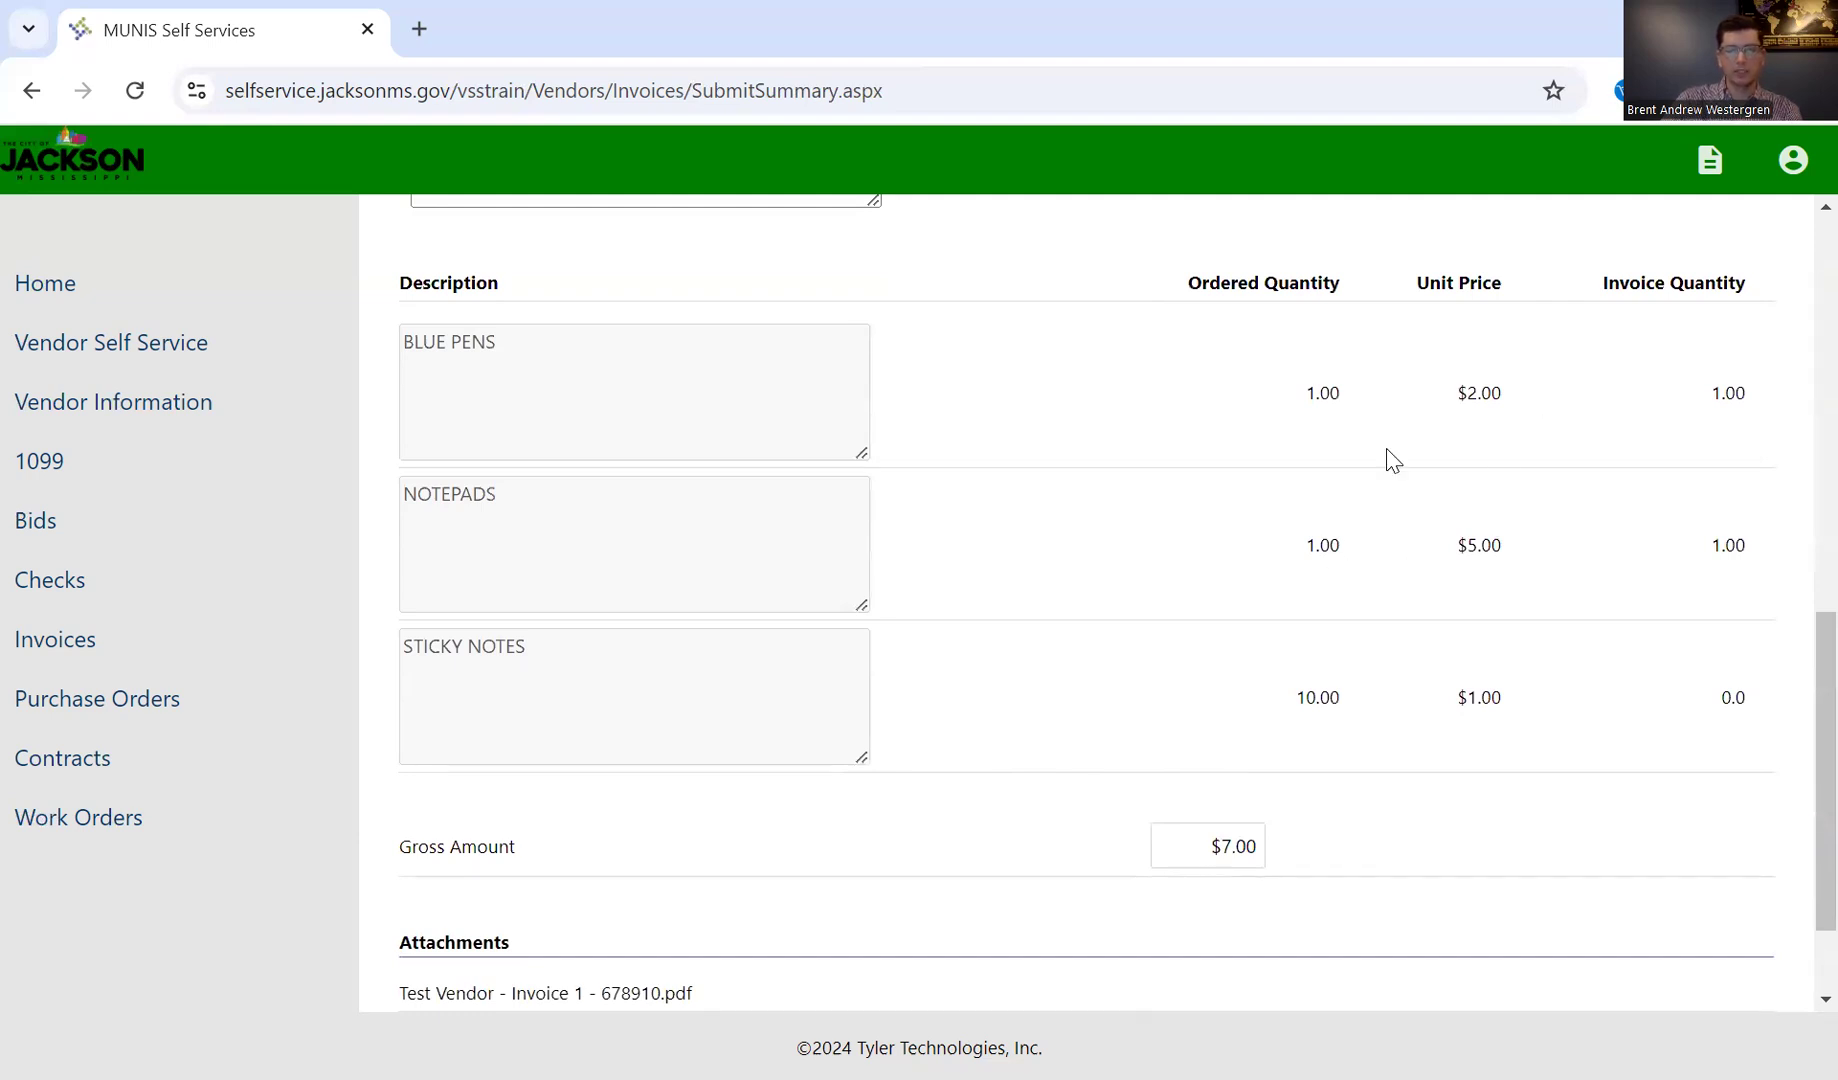
pyautogui.scroll(-1, 1390, 800)
pyautogui.scroll(-1, 1392, 790)
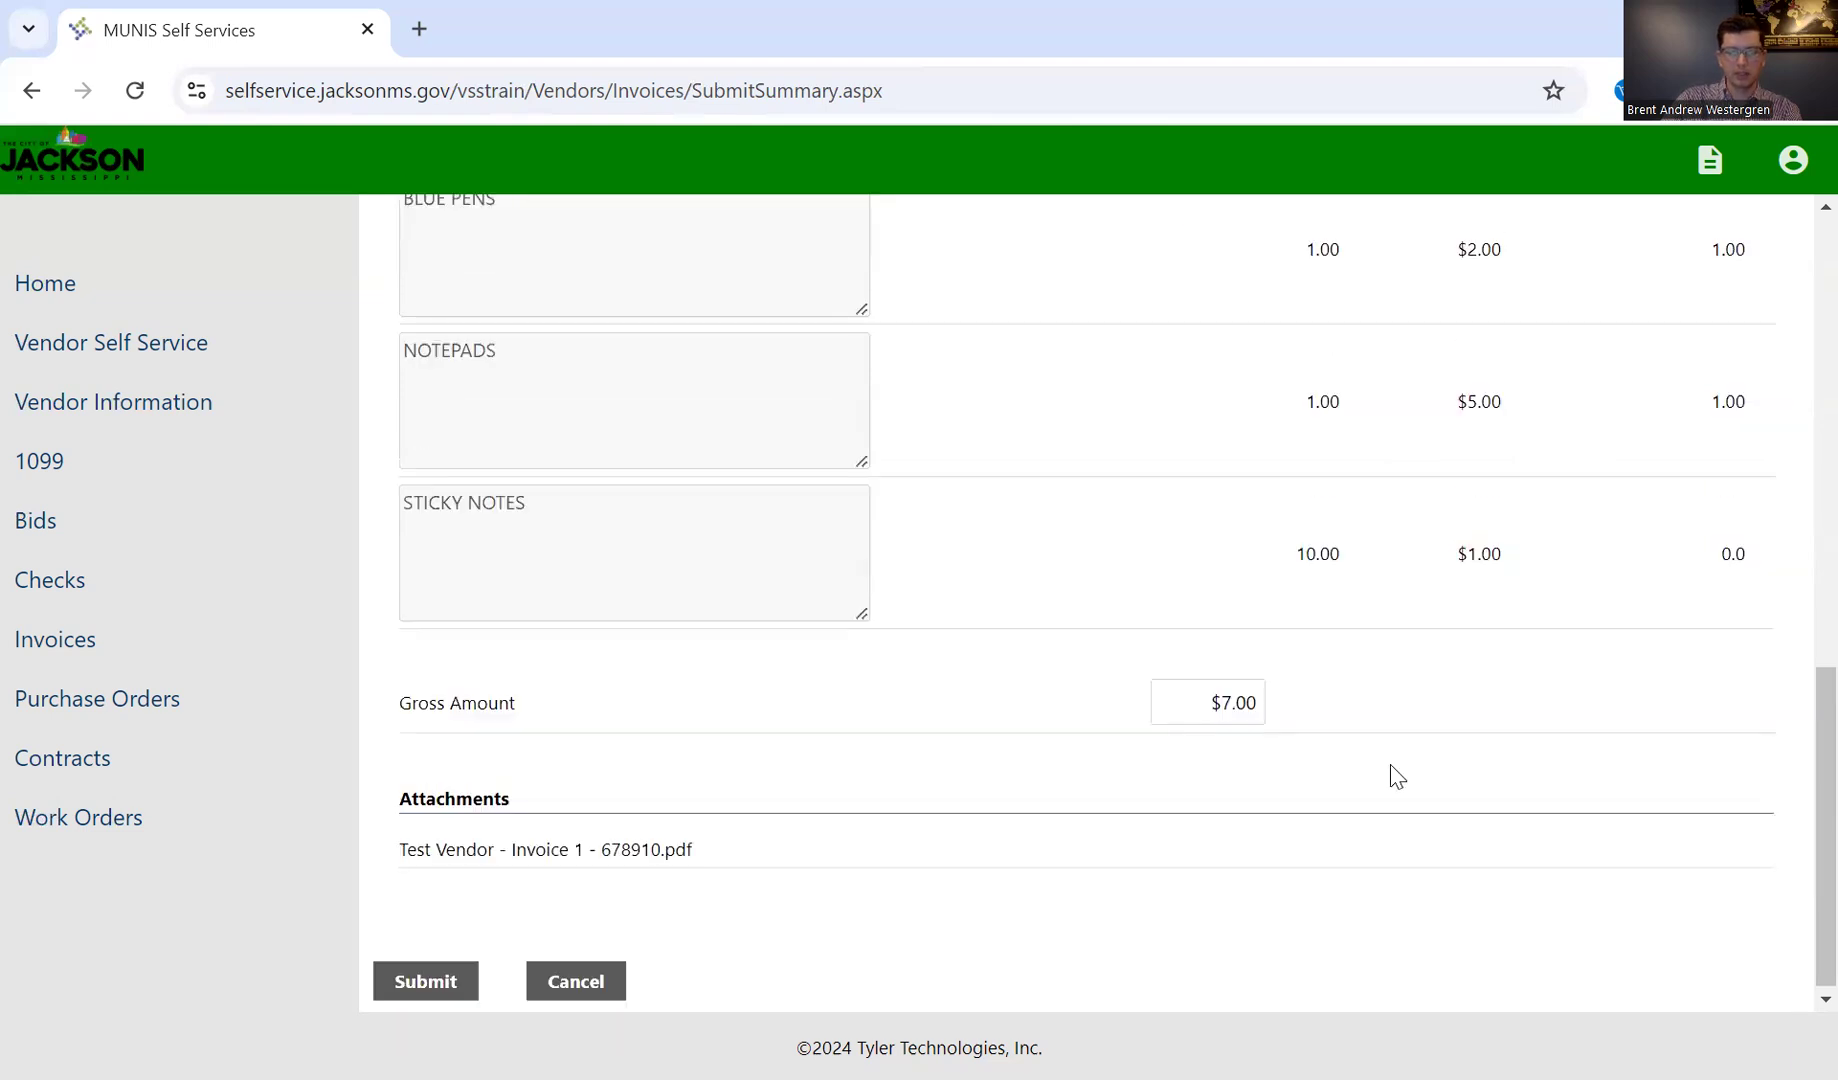
pyautogui.scroll(4, 621, 873)
pyautogui.scroll(5, 621, 873)
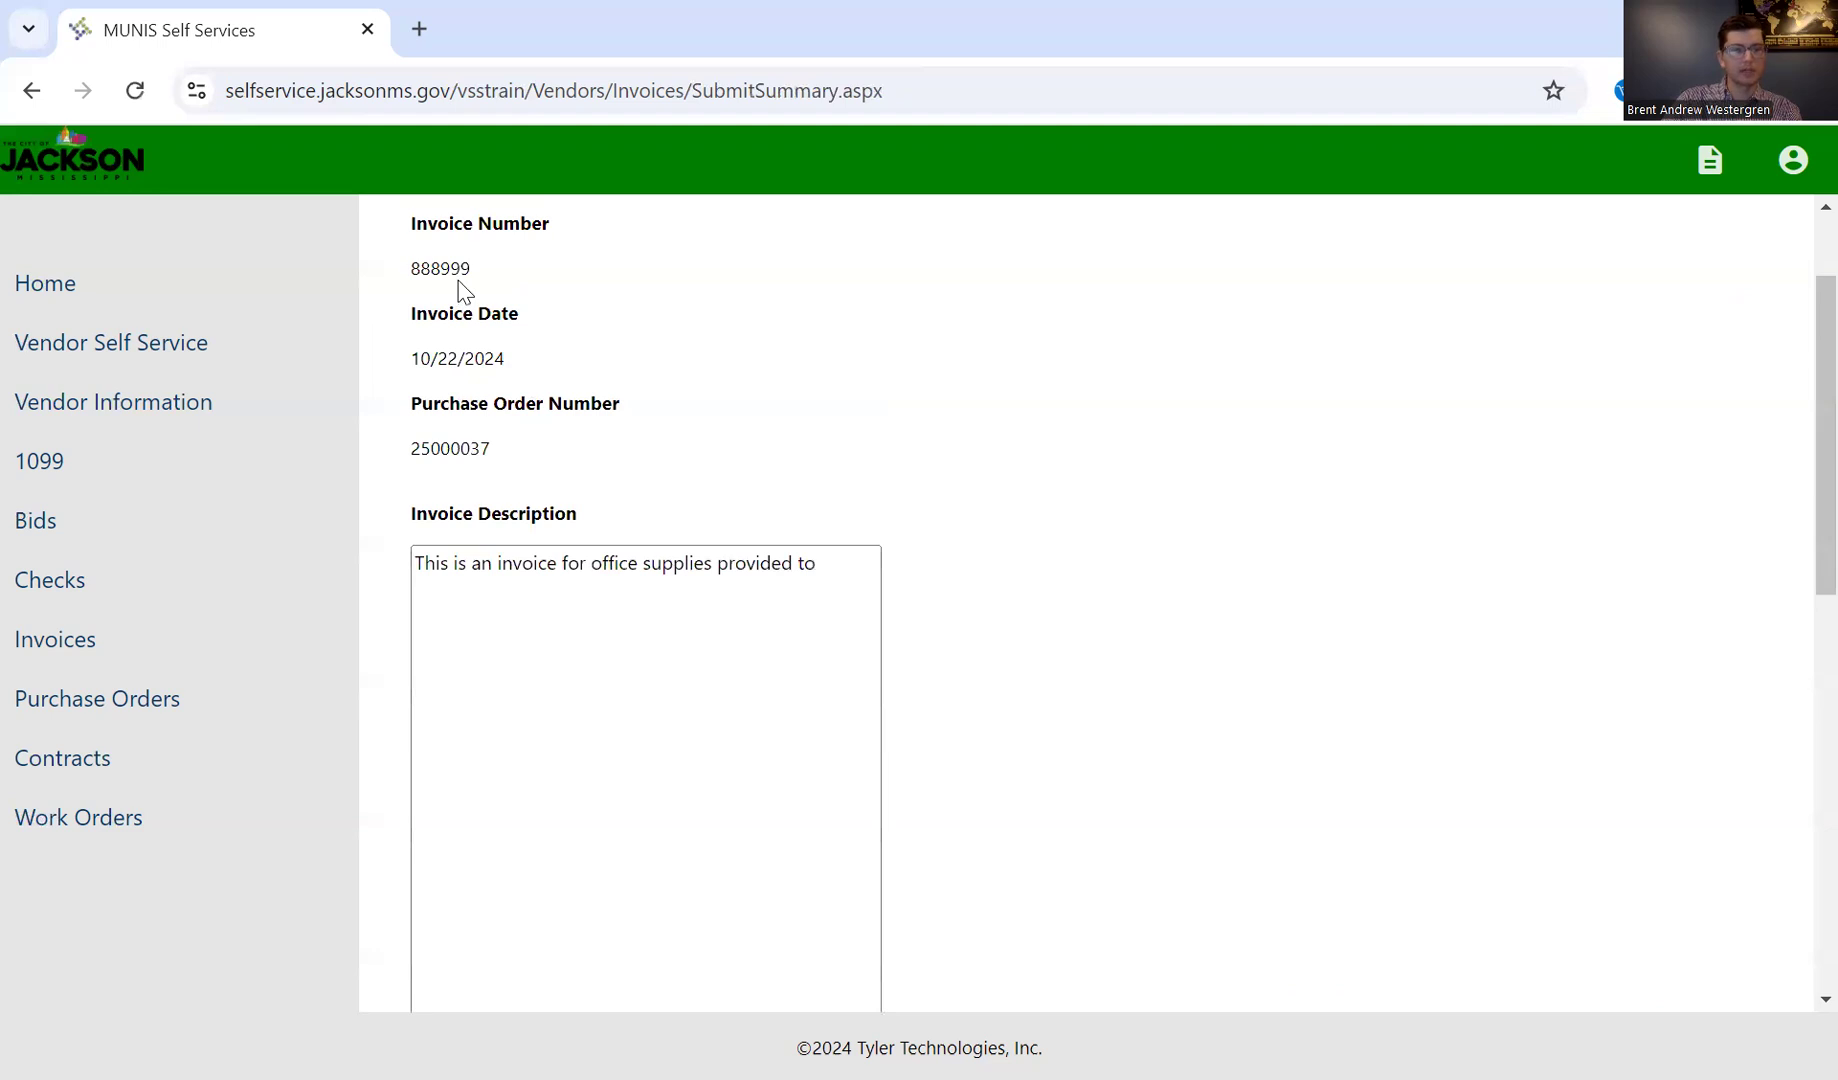
pyautogui.scroll(-10, 490, 680)
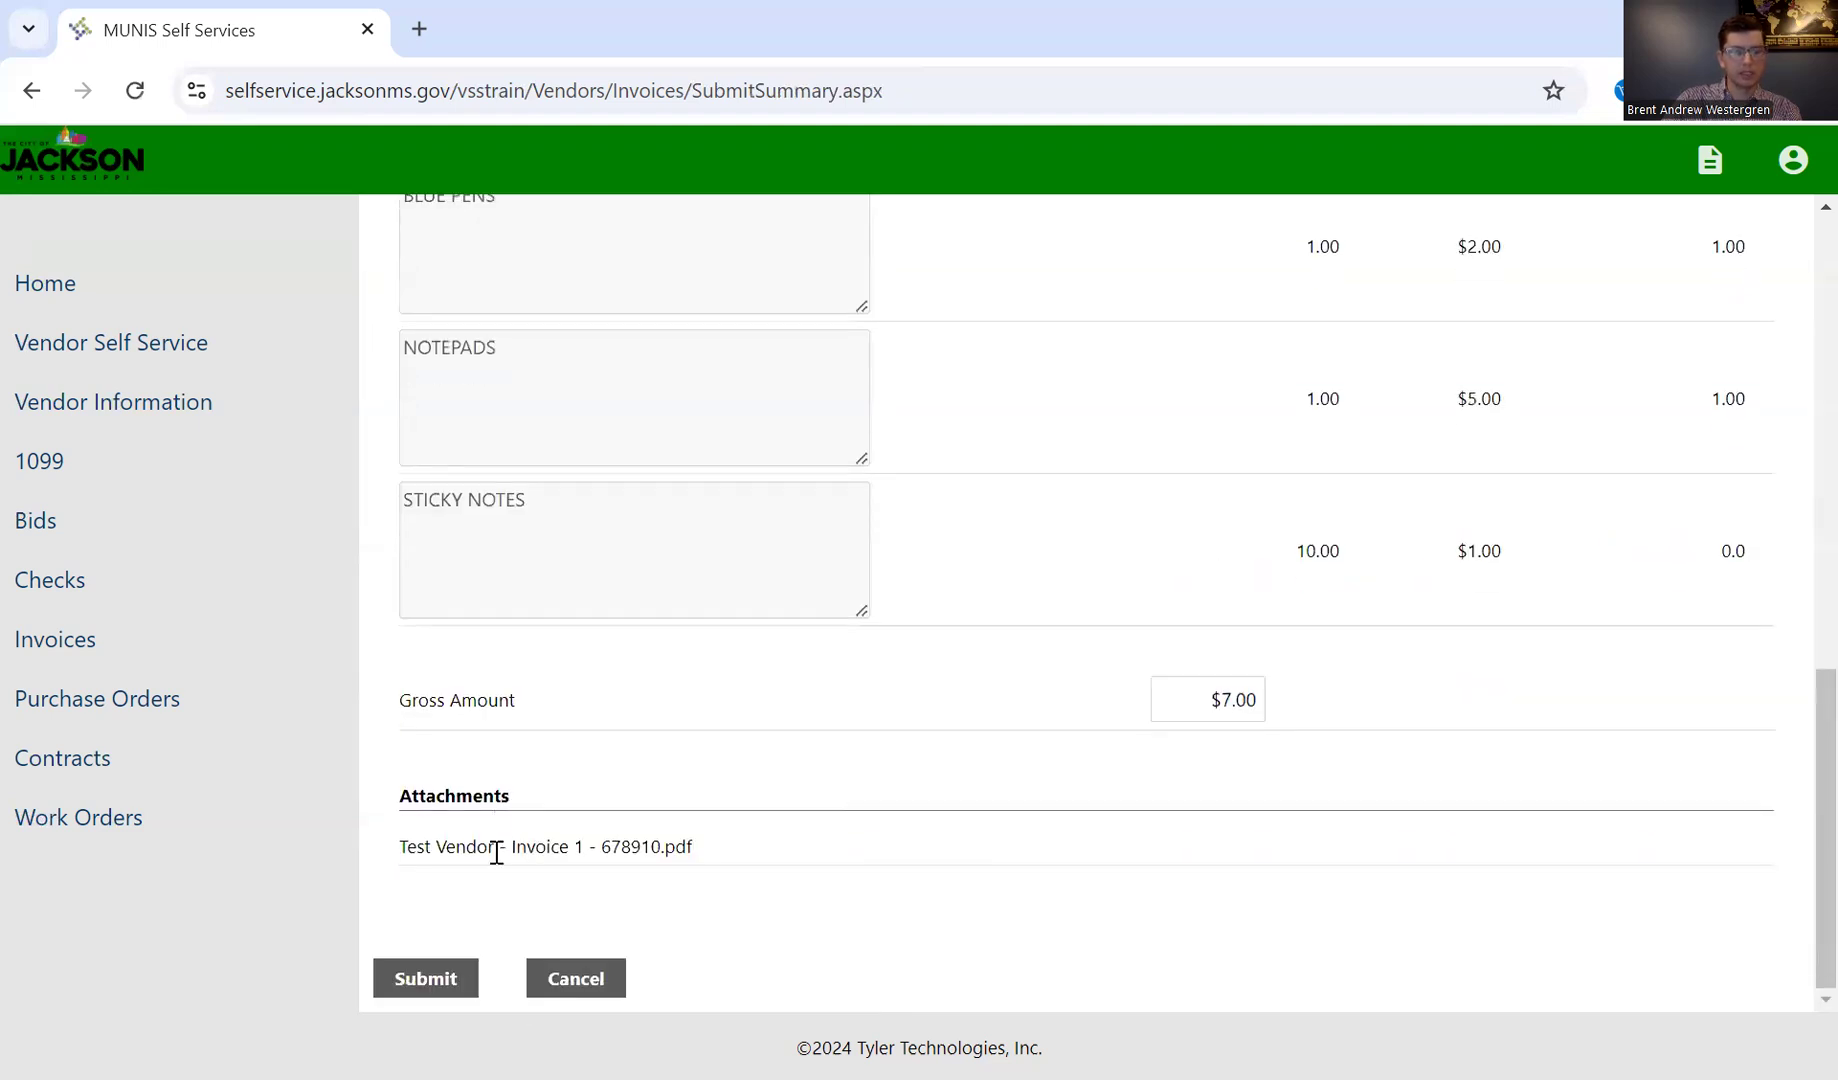
pyautogui.click(459, 980)
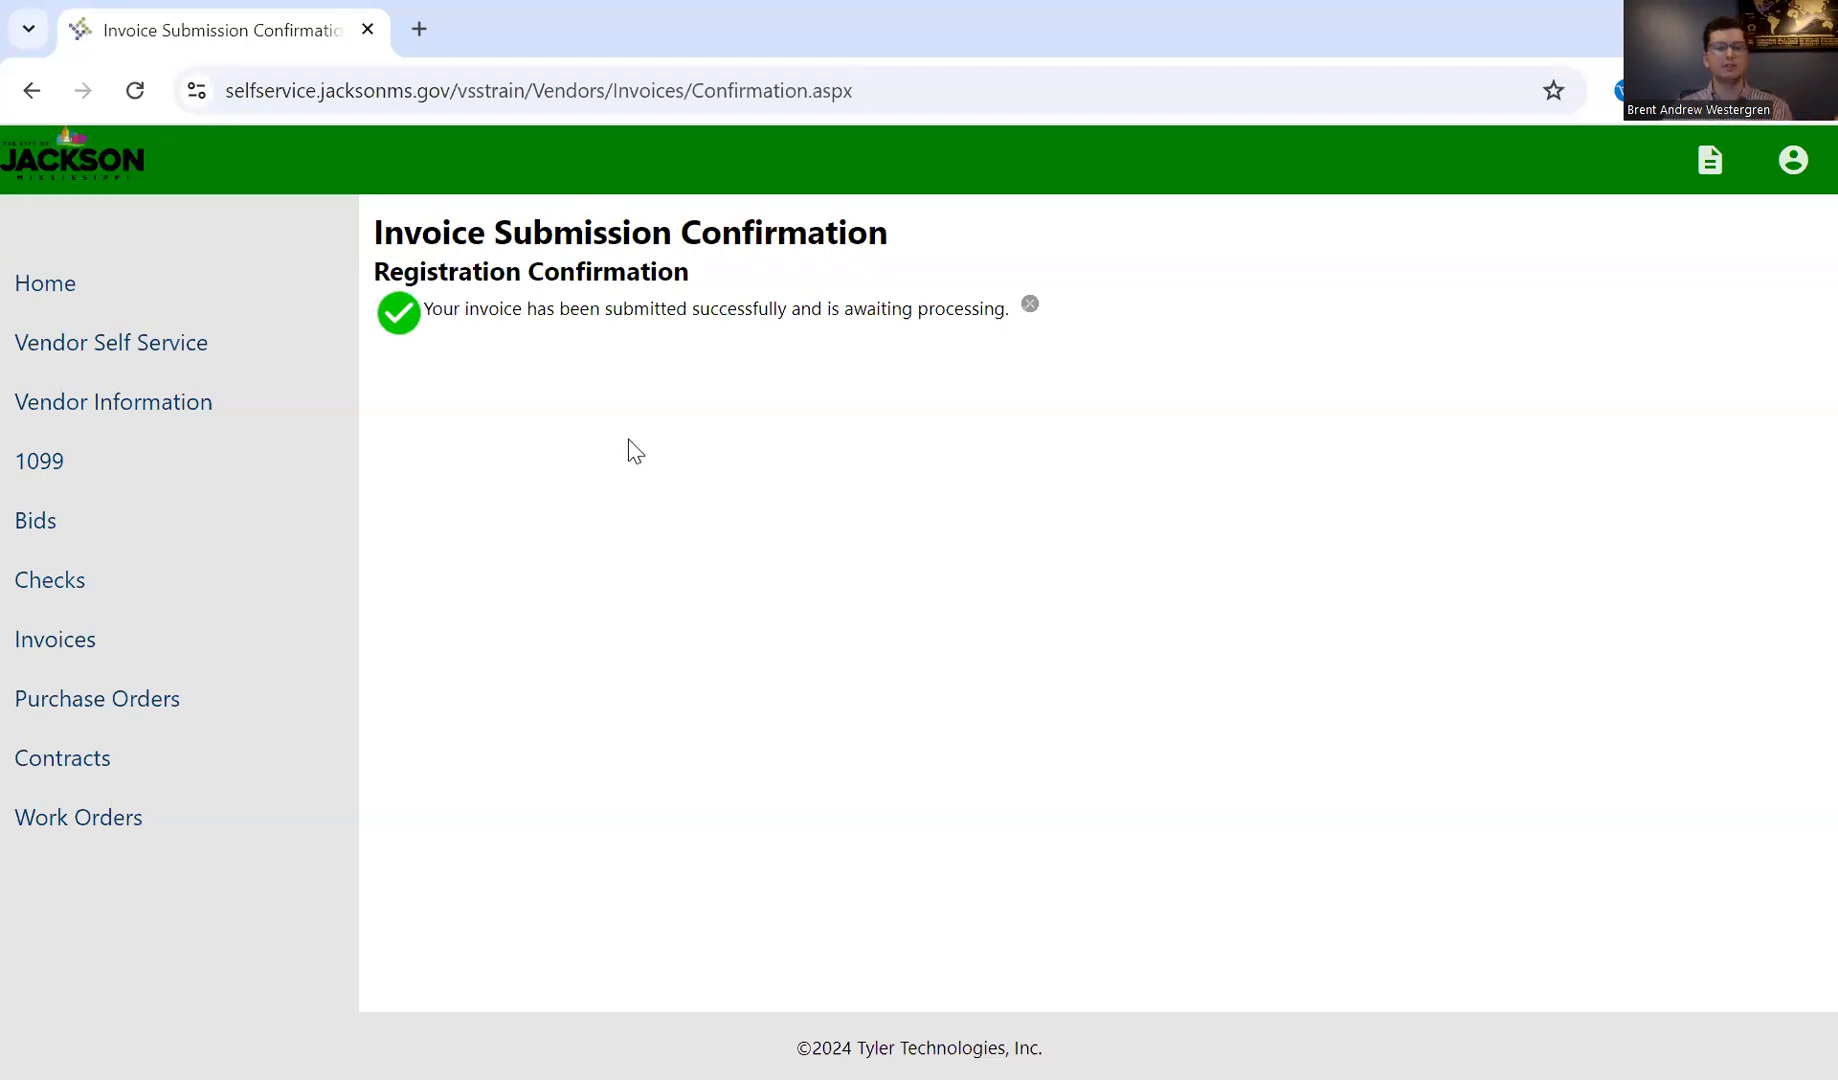
# Step: Return to the Vendor Self Service overview and examine the submitted invoice's status along with the checks, purchase orders and contracts sections
pyautogui.click(122, 355)
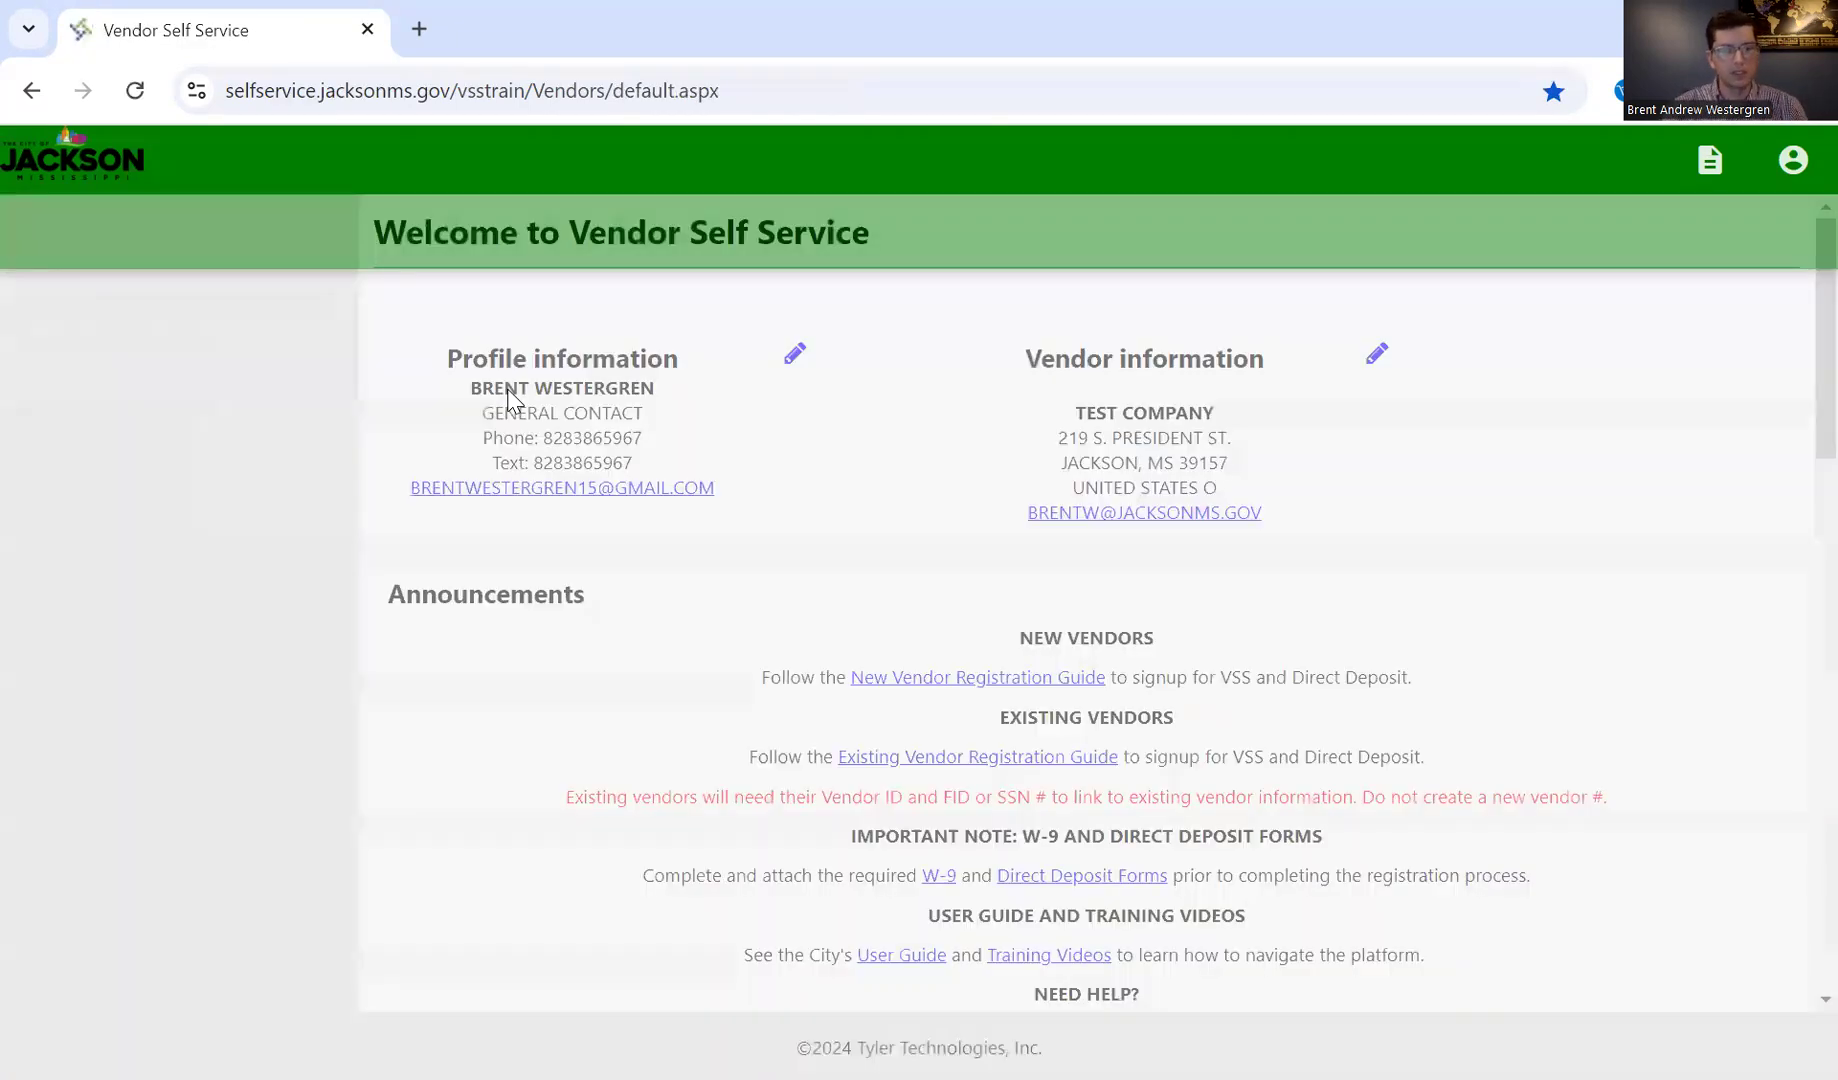
pyautogui.scroll(-6, 890, 644)
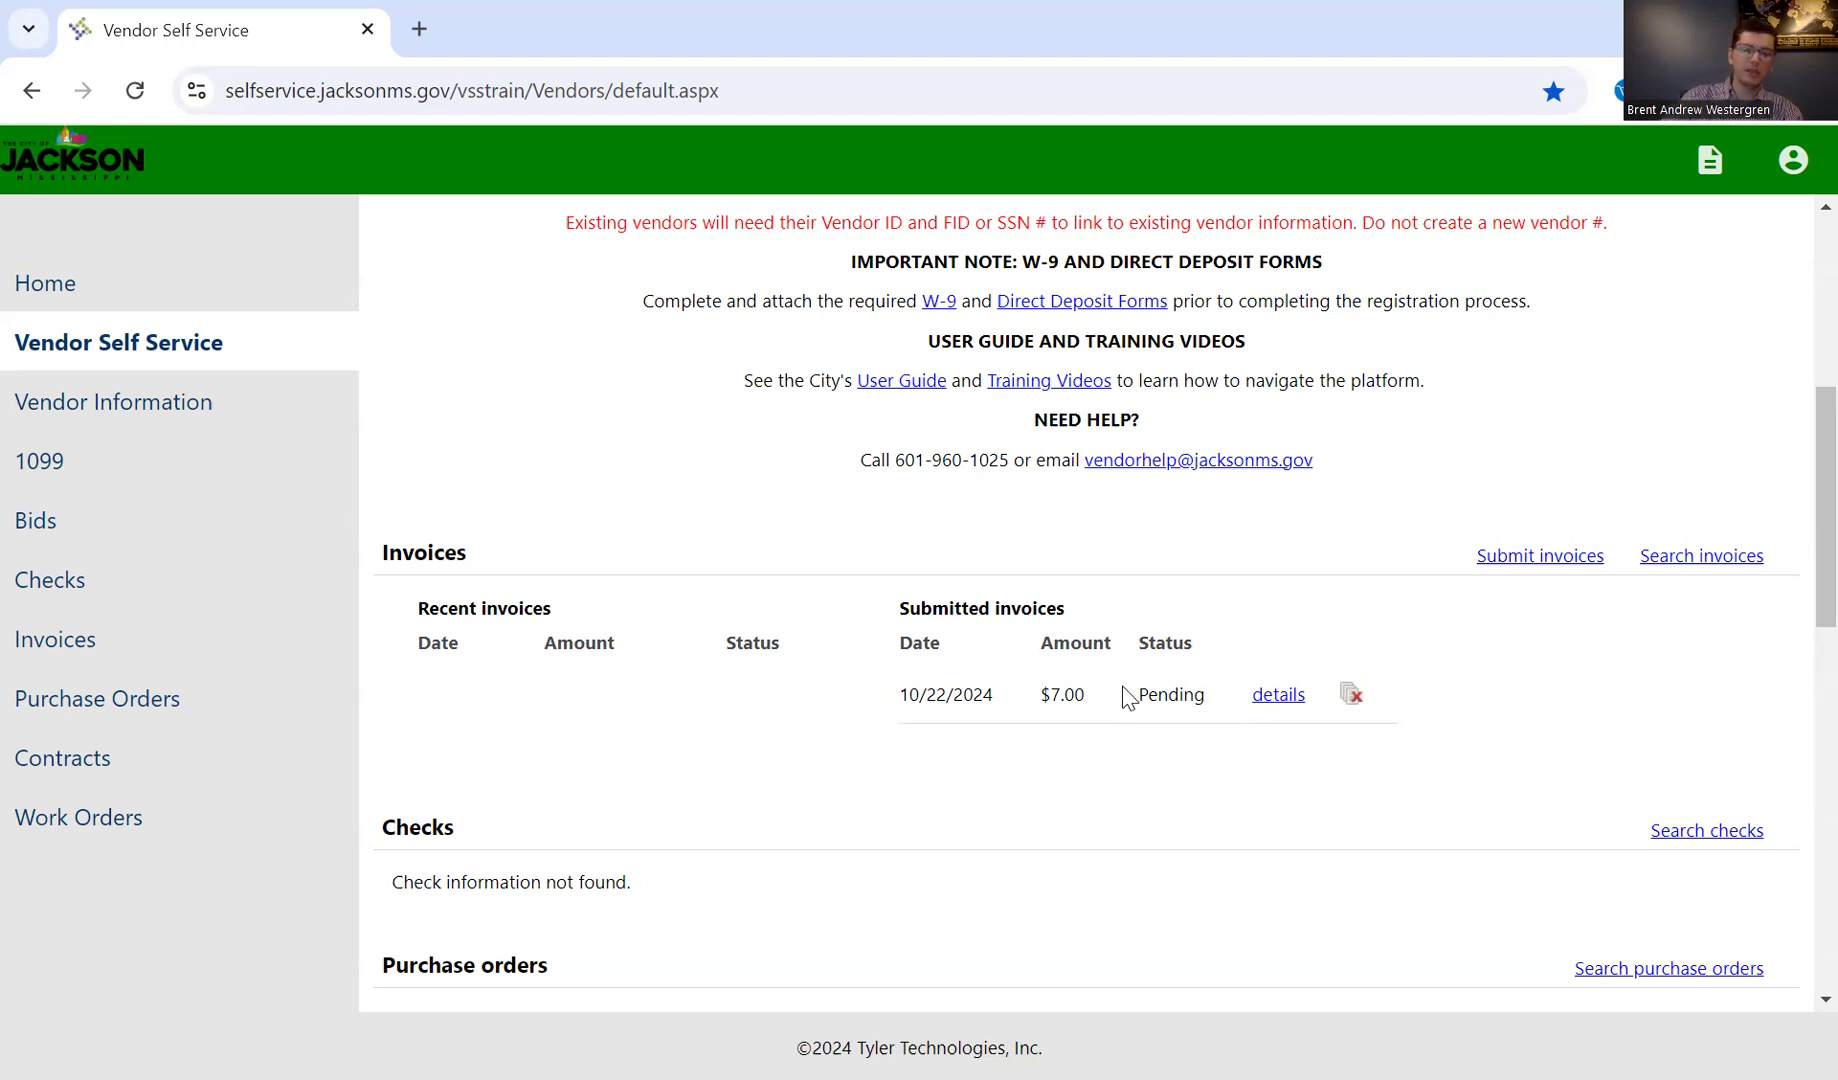
pyautogui.scroll(-1, 960, 772)
pyautogui.scroll(-1, 967, 773)
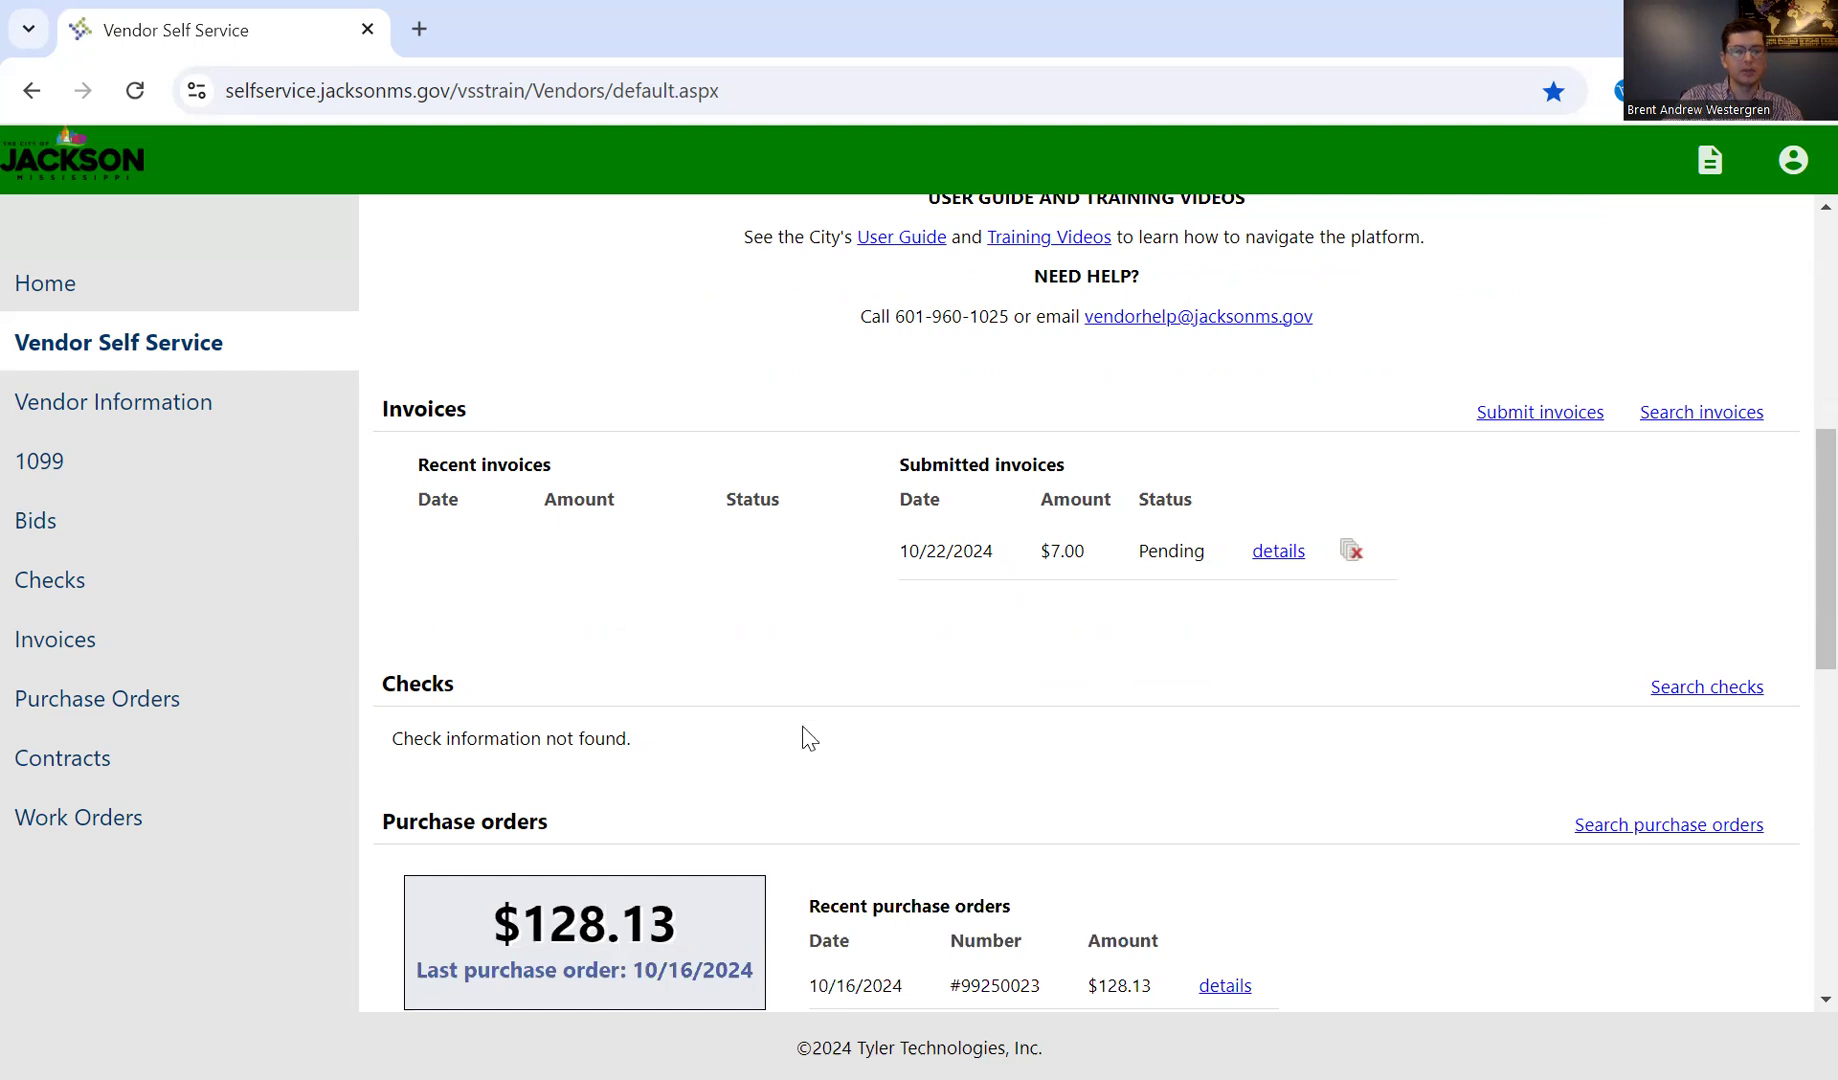
pyautogui.scroll(-4, 808, 738)
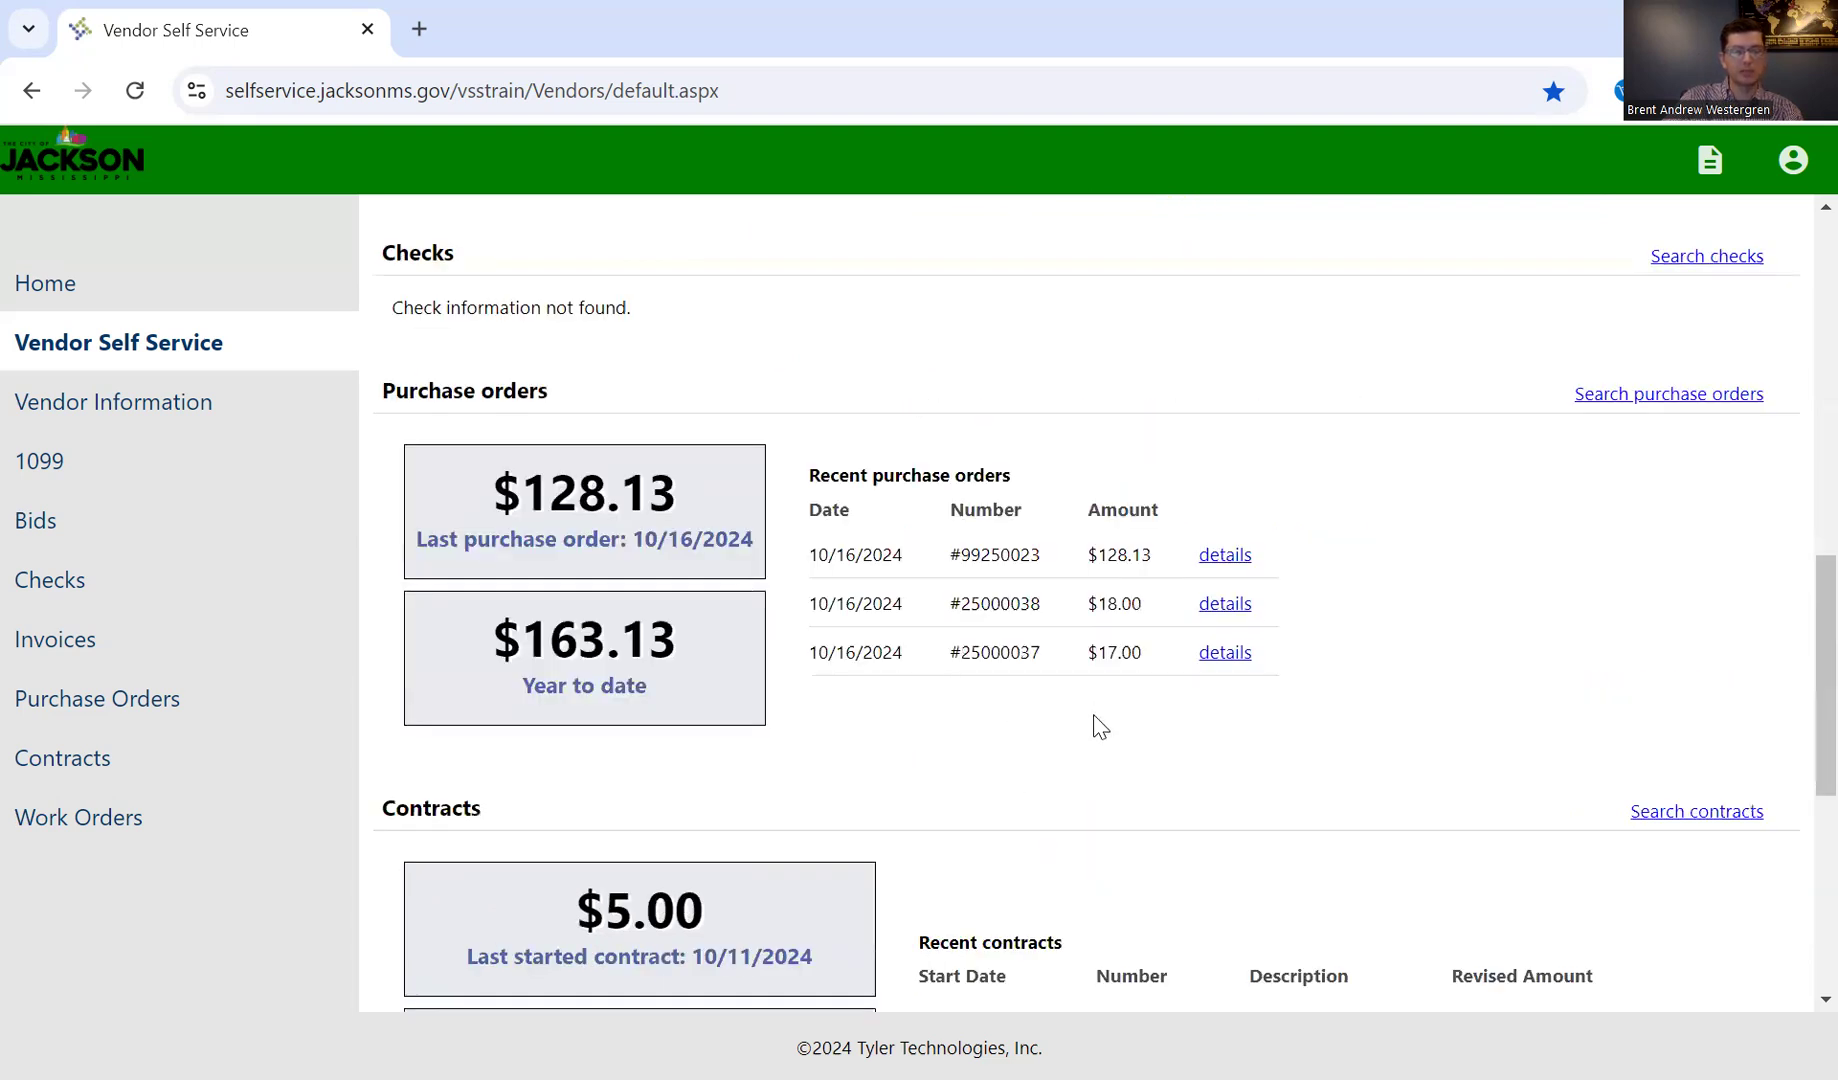
pyautogui.scroll(-1, 1212, 890)
pyautogui.scroll(6, 1193, 767)
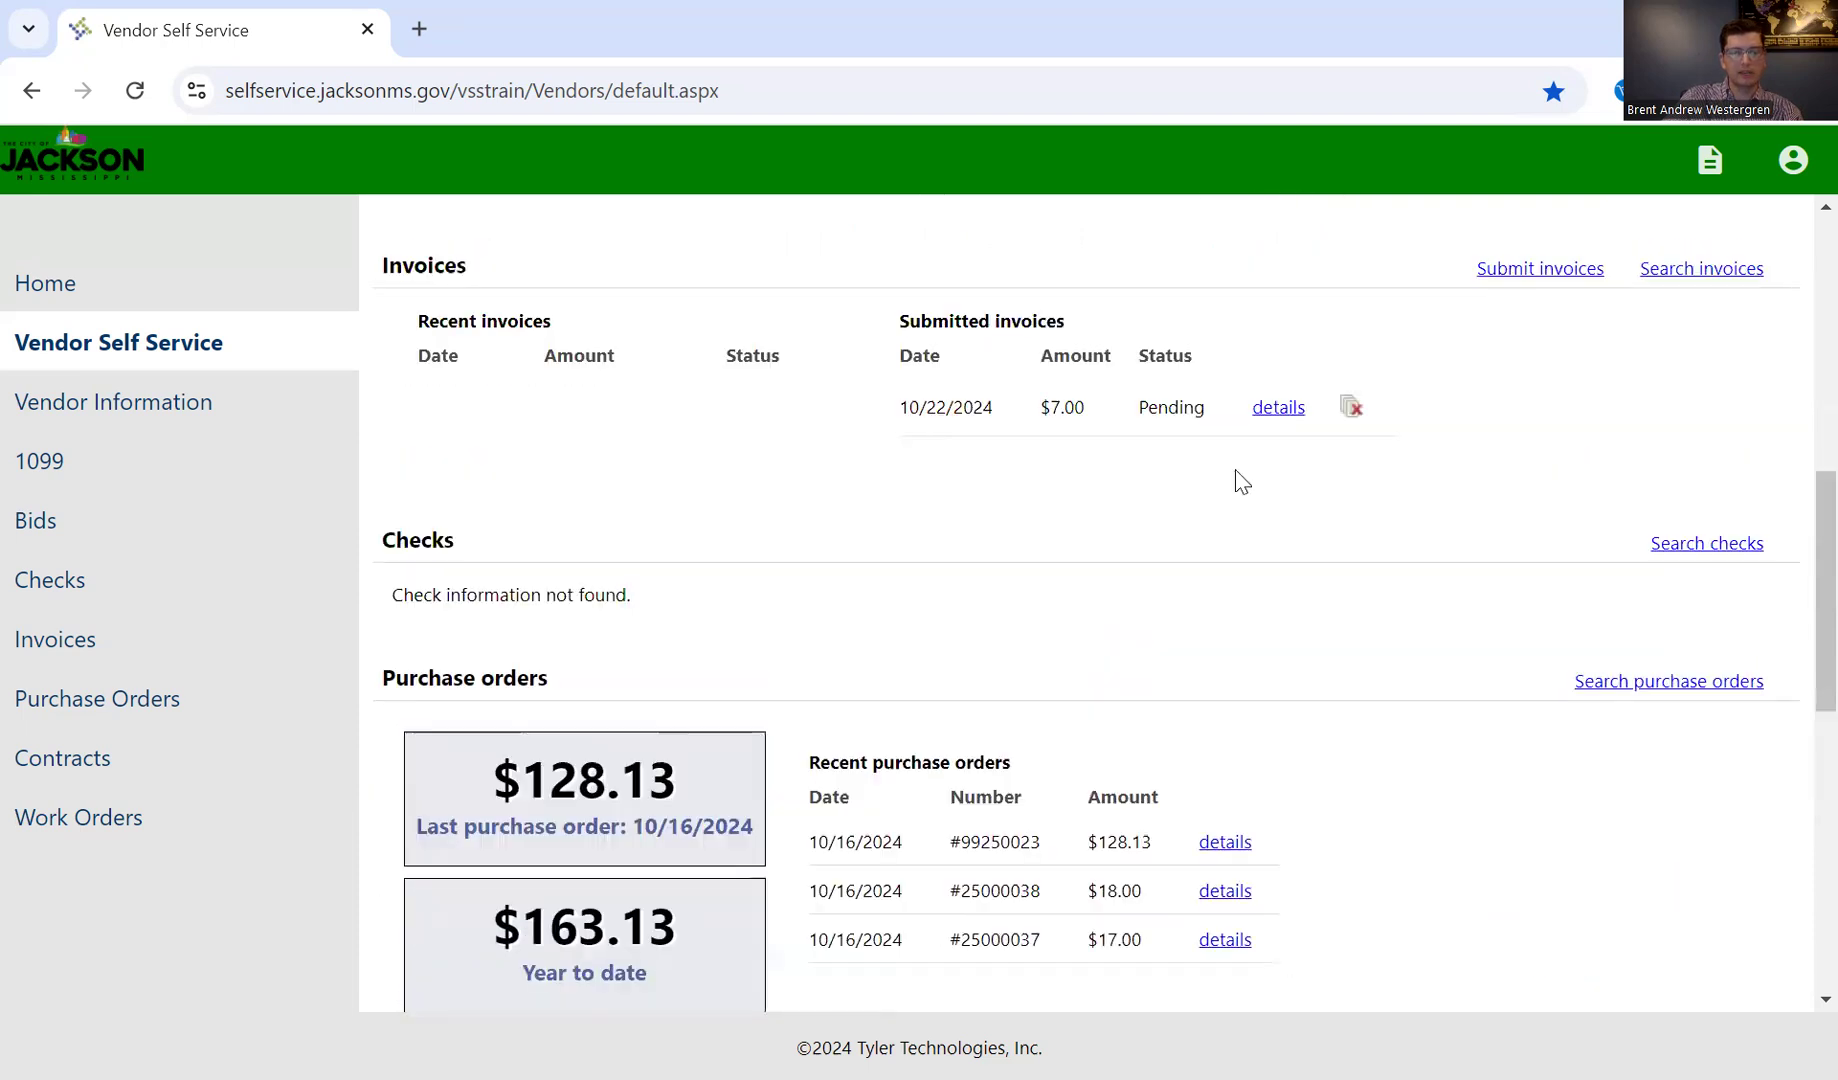
pyautogui.scroll(-5, 1255, 697)
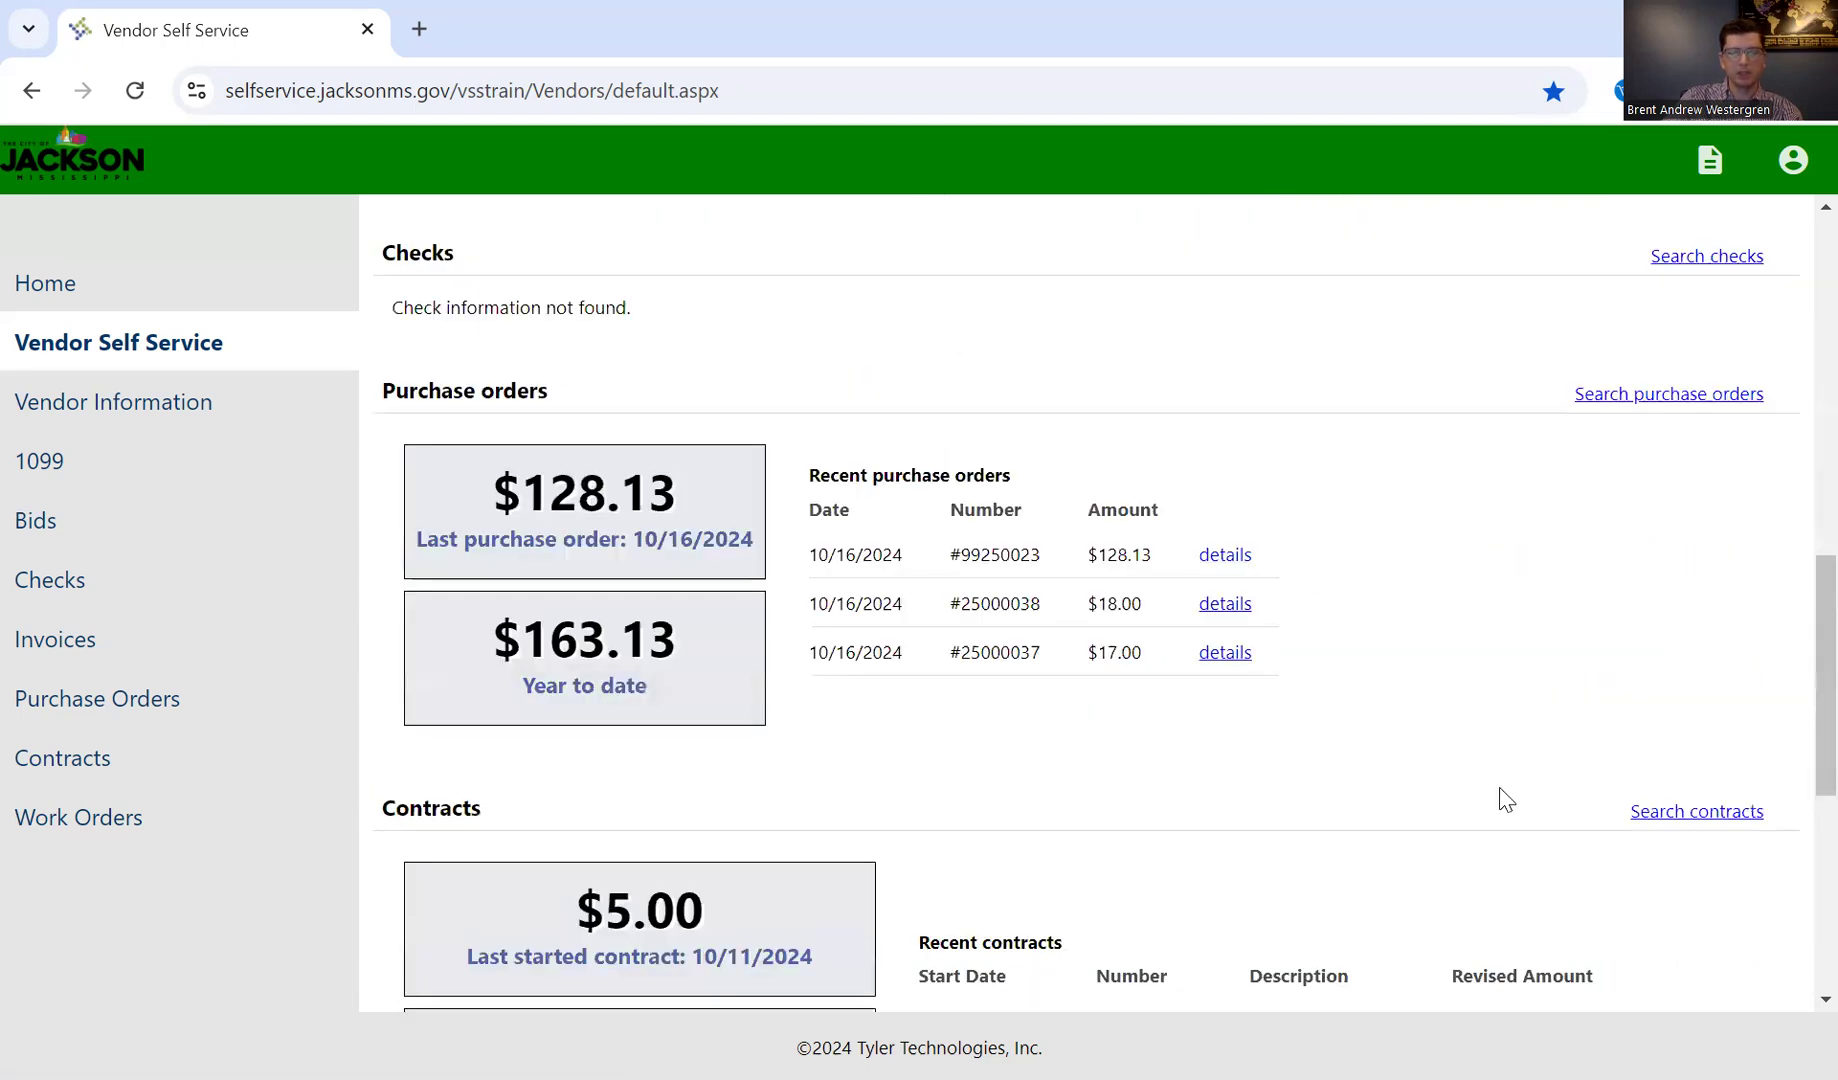
pyautogui.scroll(7, 1503, 800)
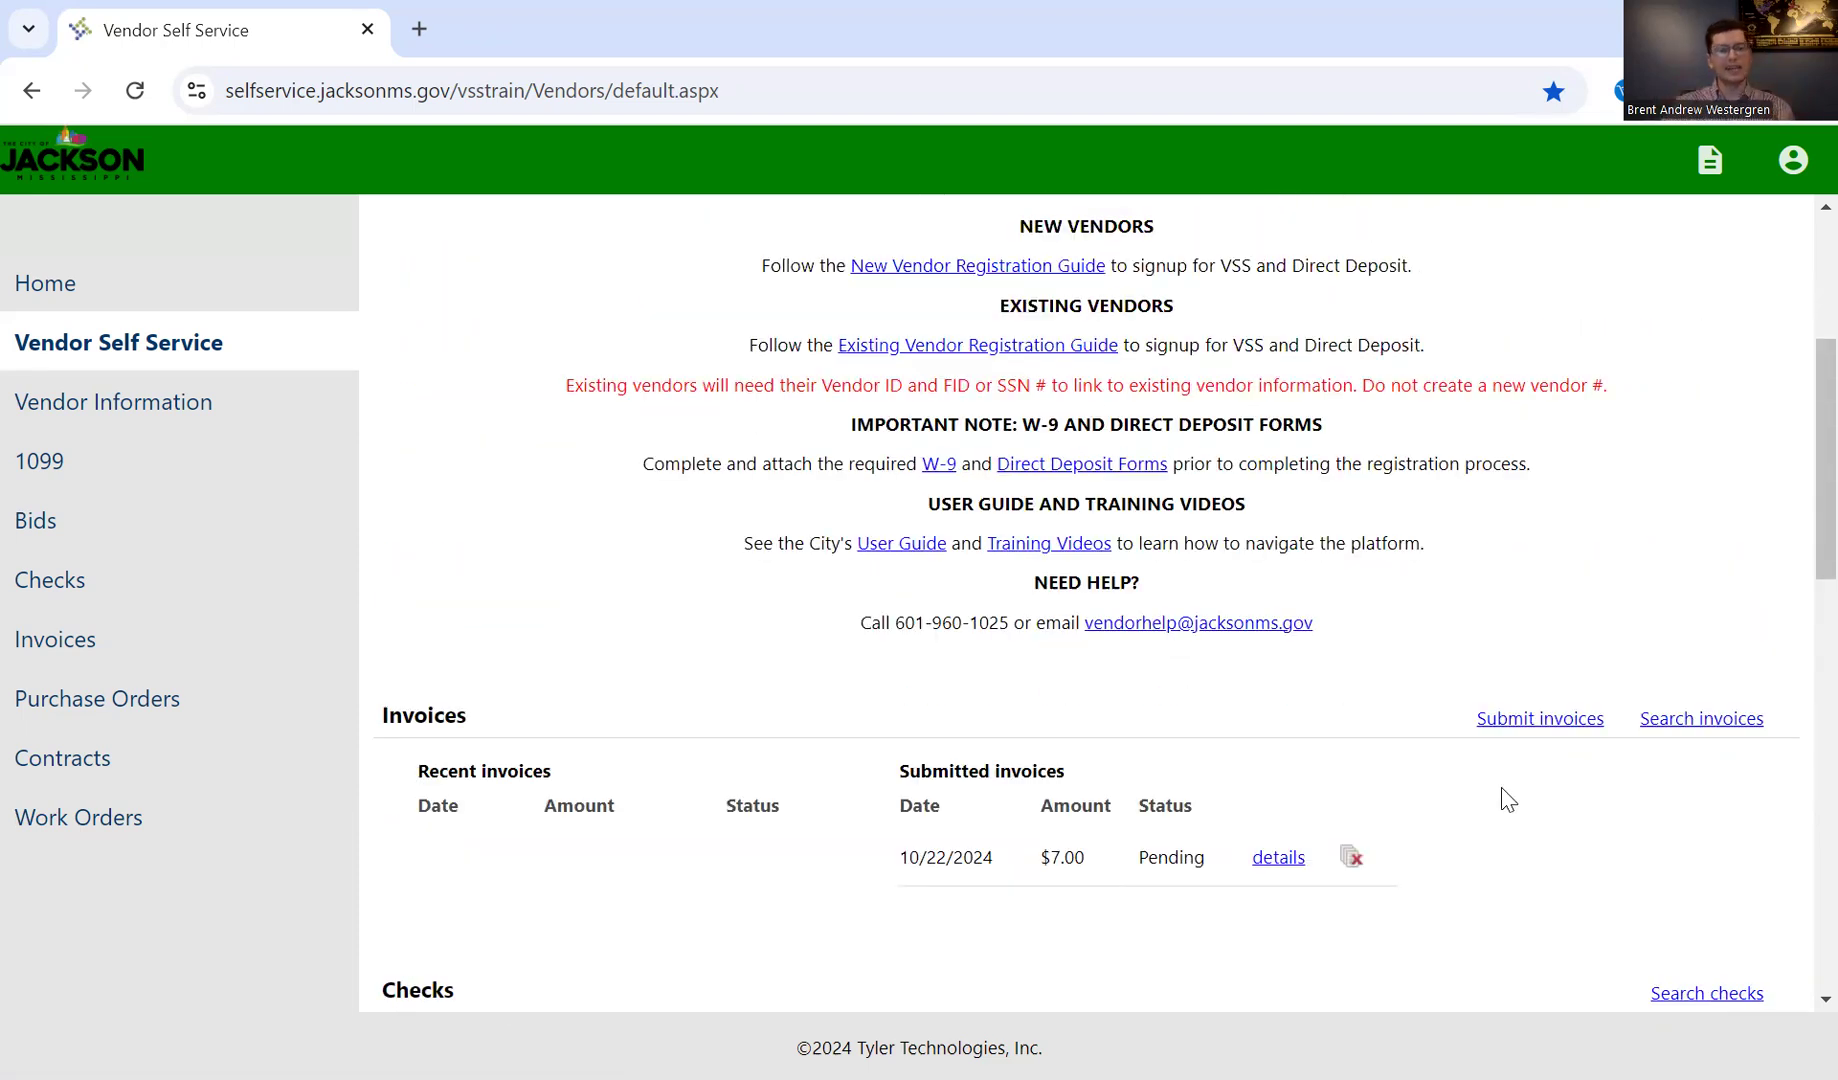
# Step: Review the profile, vendor information and announcements on the overview page, and open the list of vendor resources
pyautogui.scroll(1, 1507, 800)
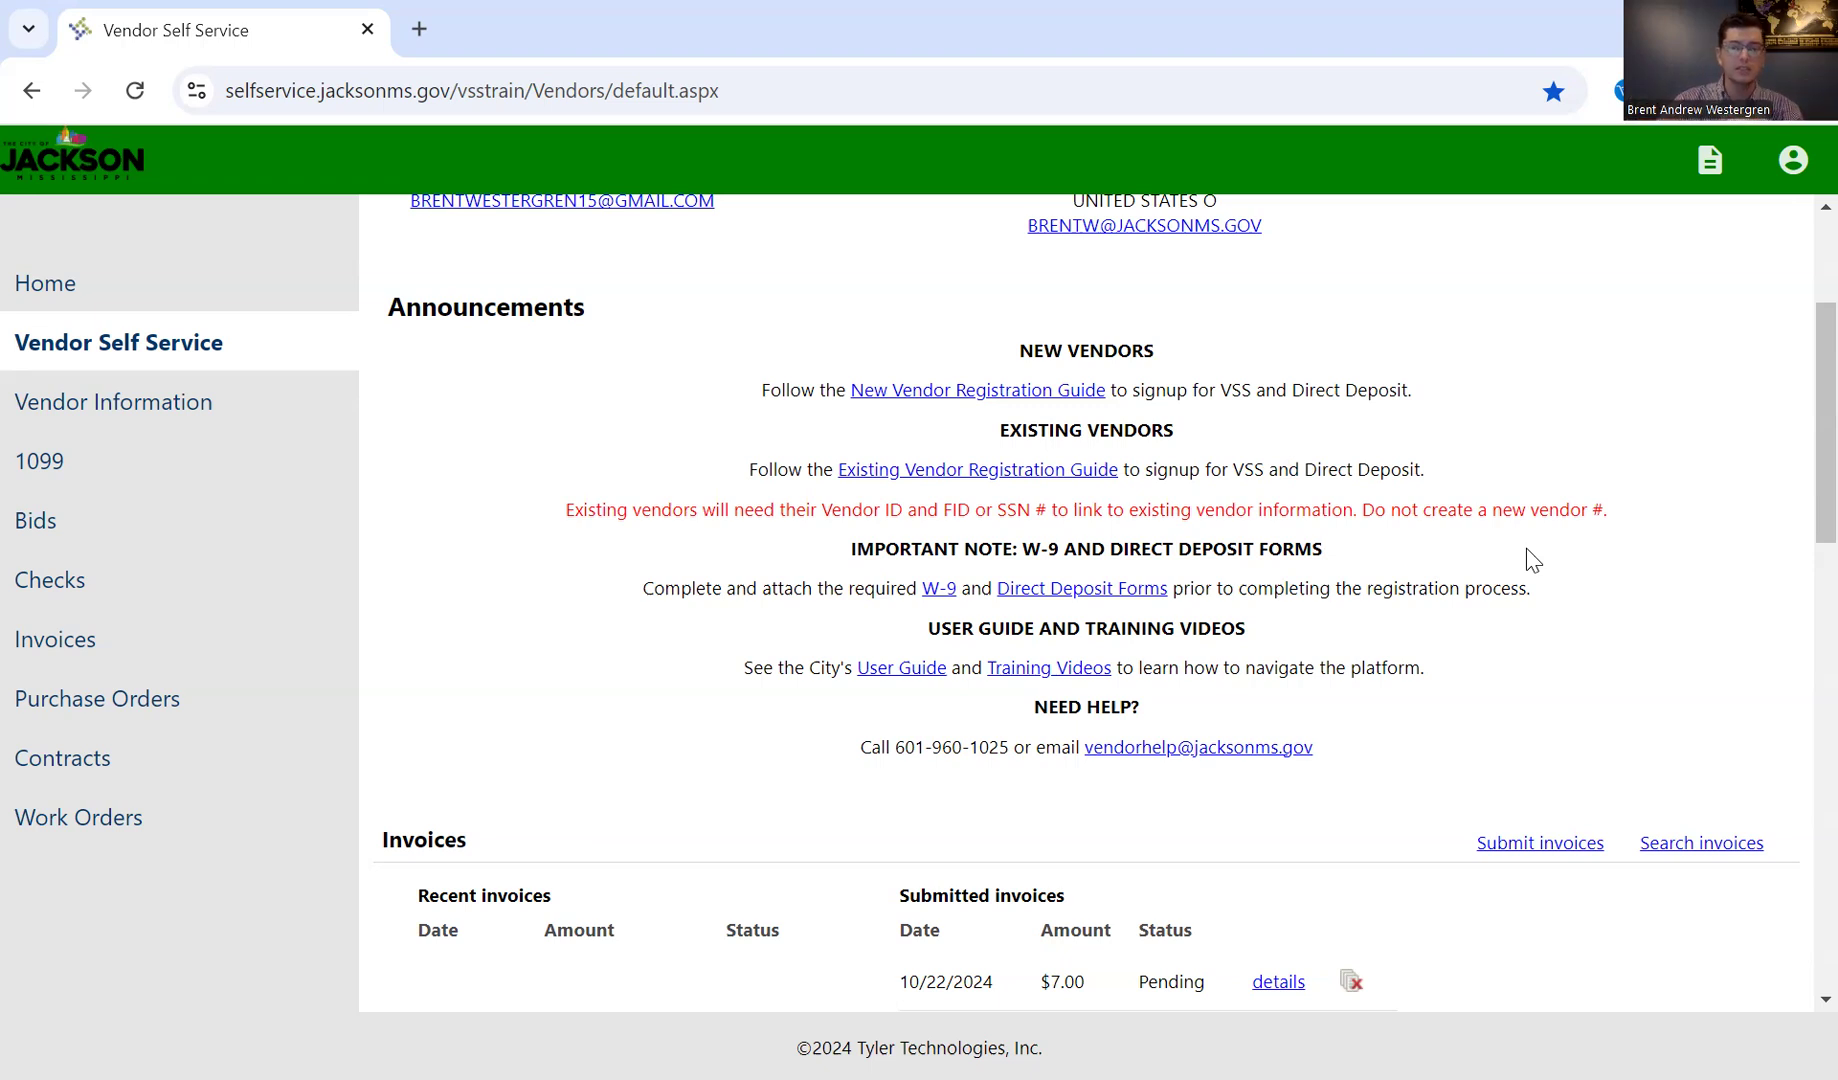
pyautogui.scroll(3, 1527, 560)
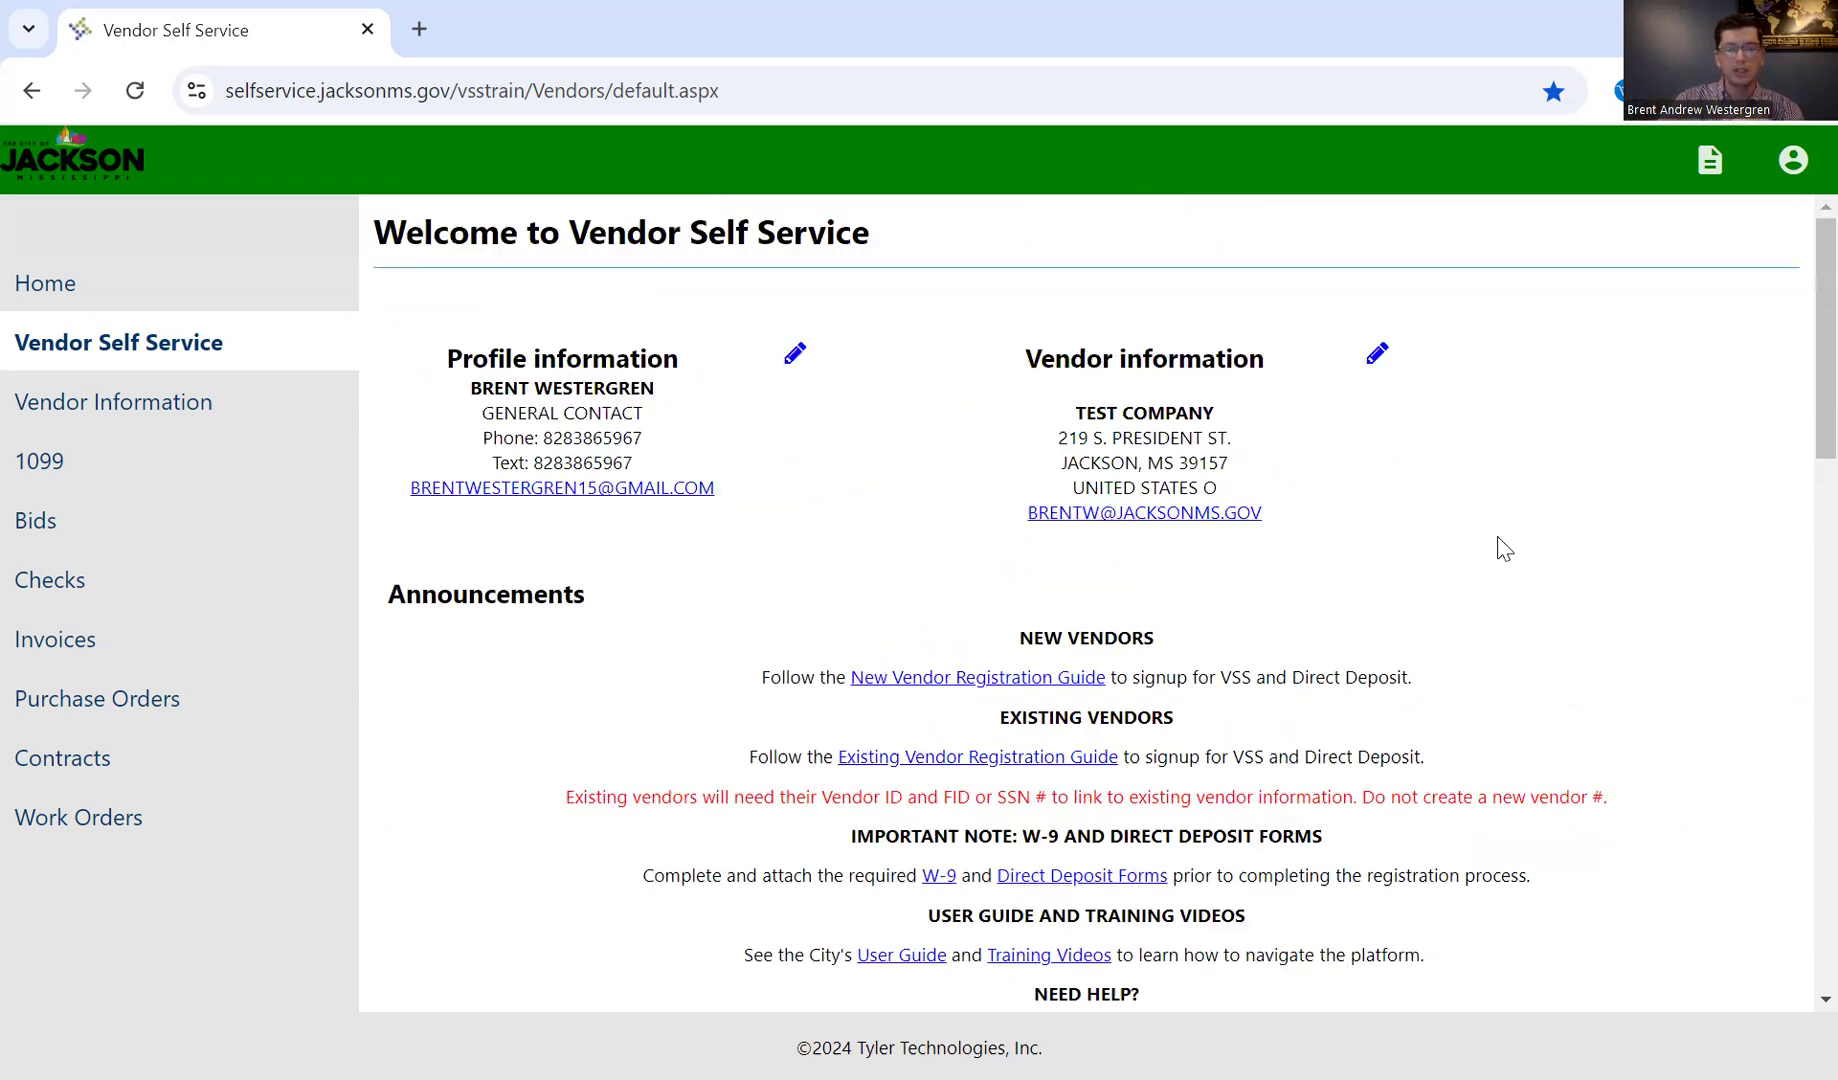
pyautogui.scroll(-3, 1505, 549)
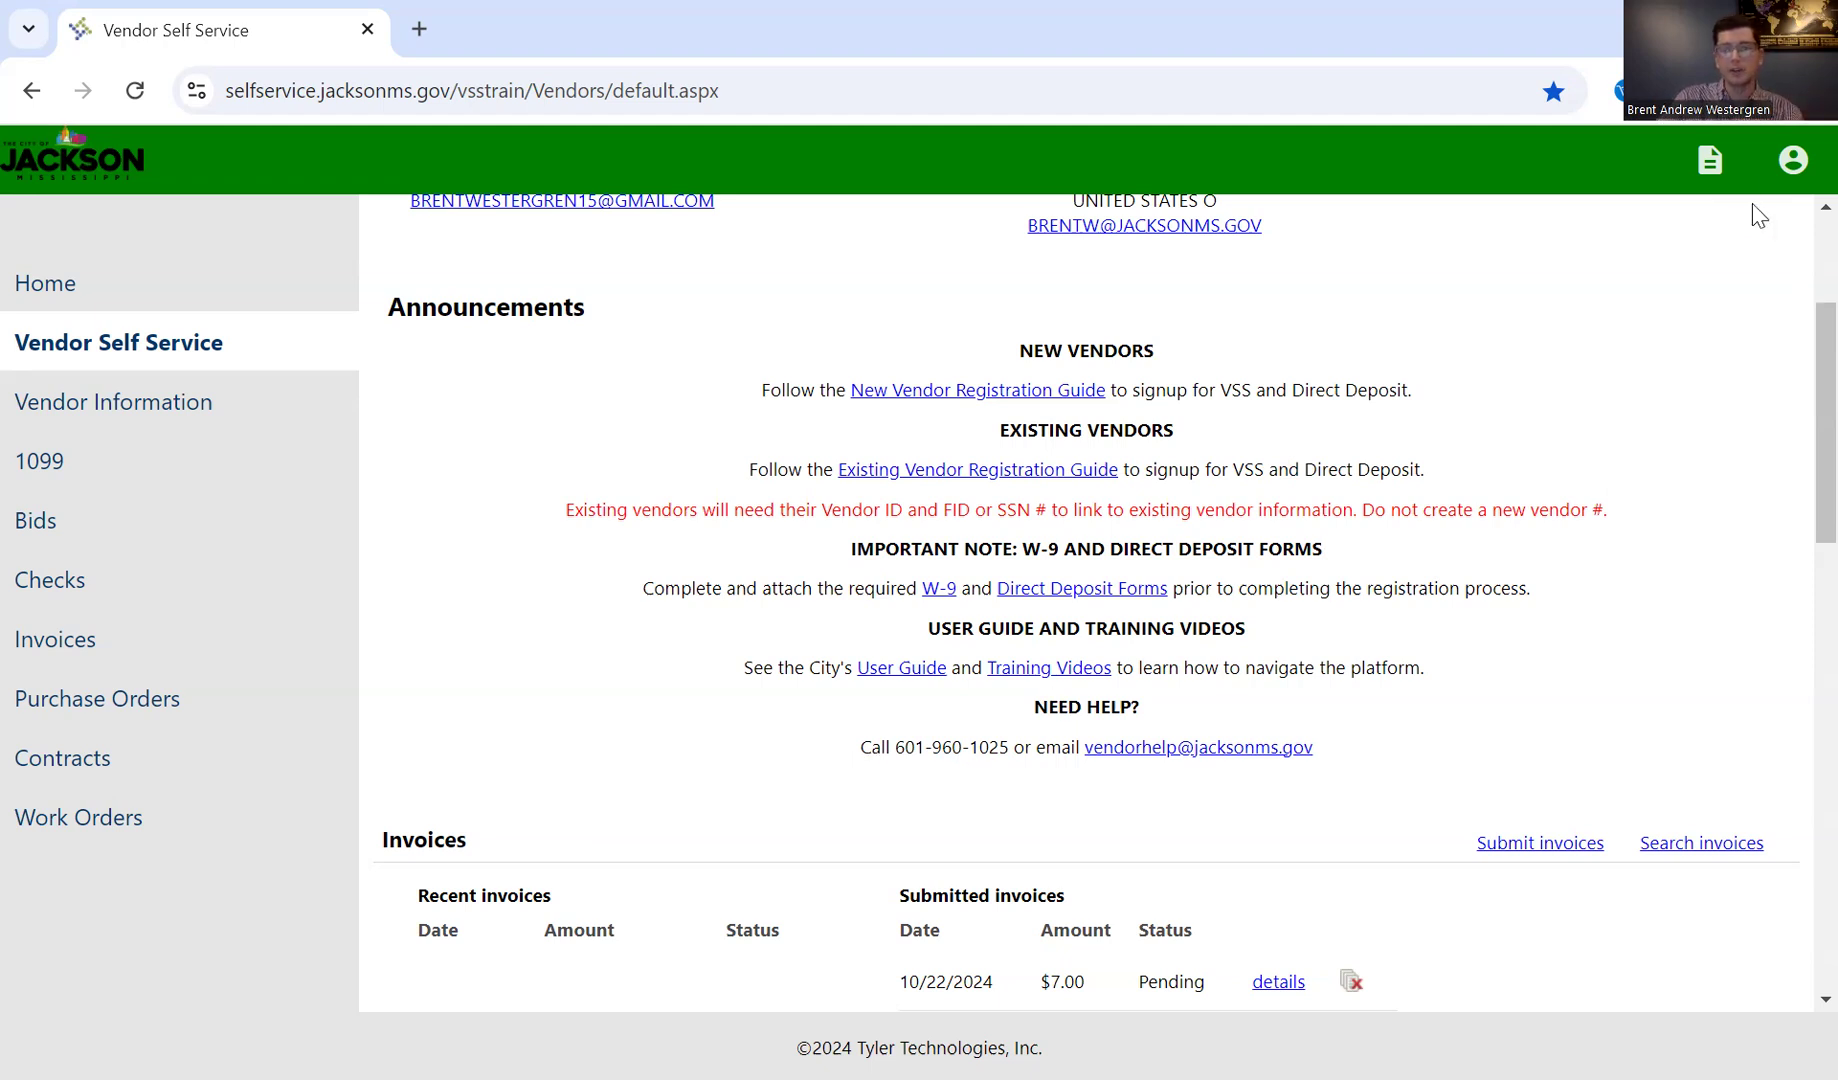
pyautogui.click(1711, 162)
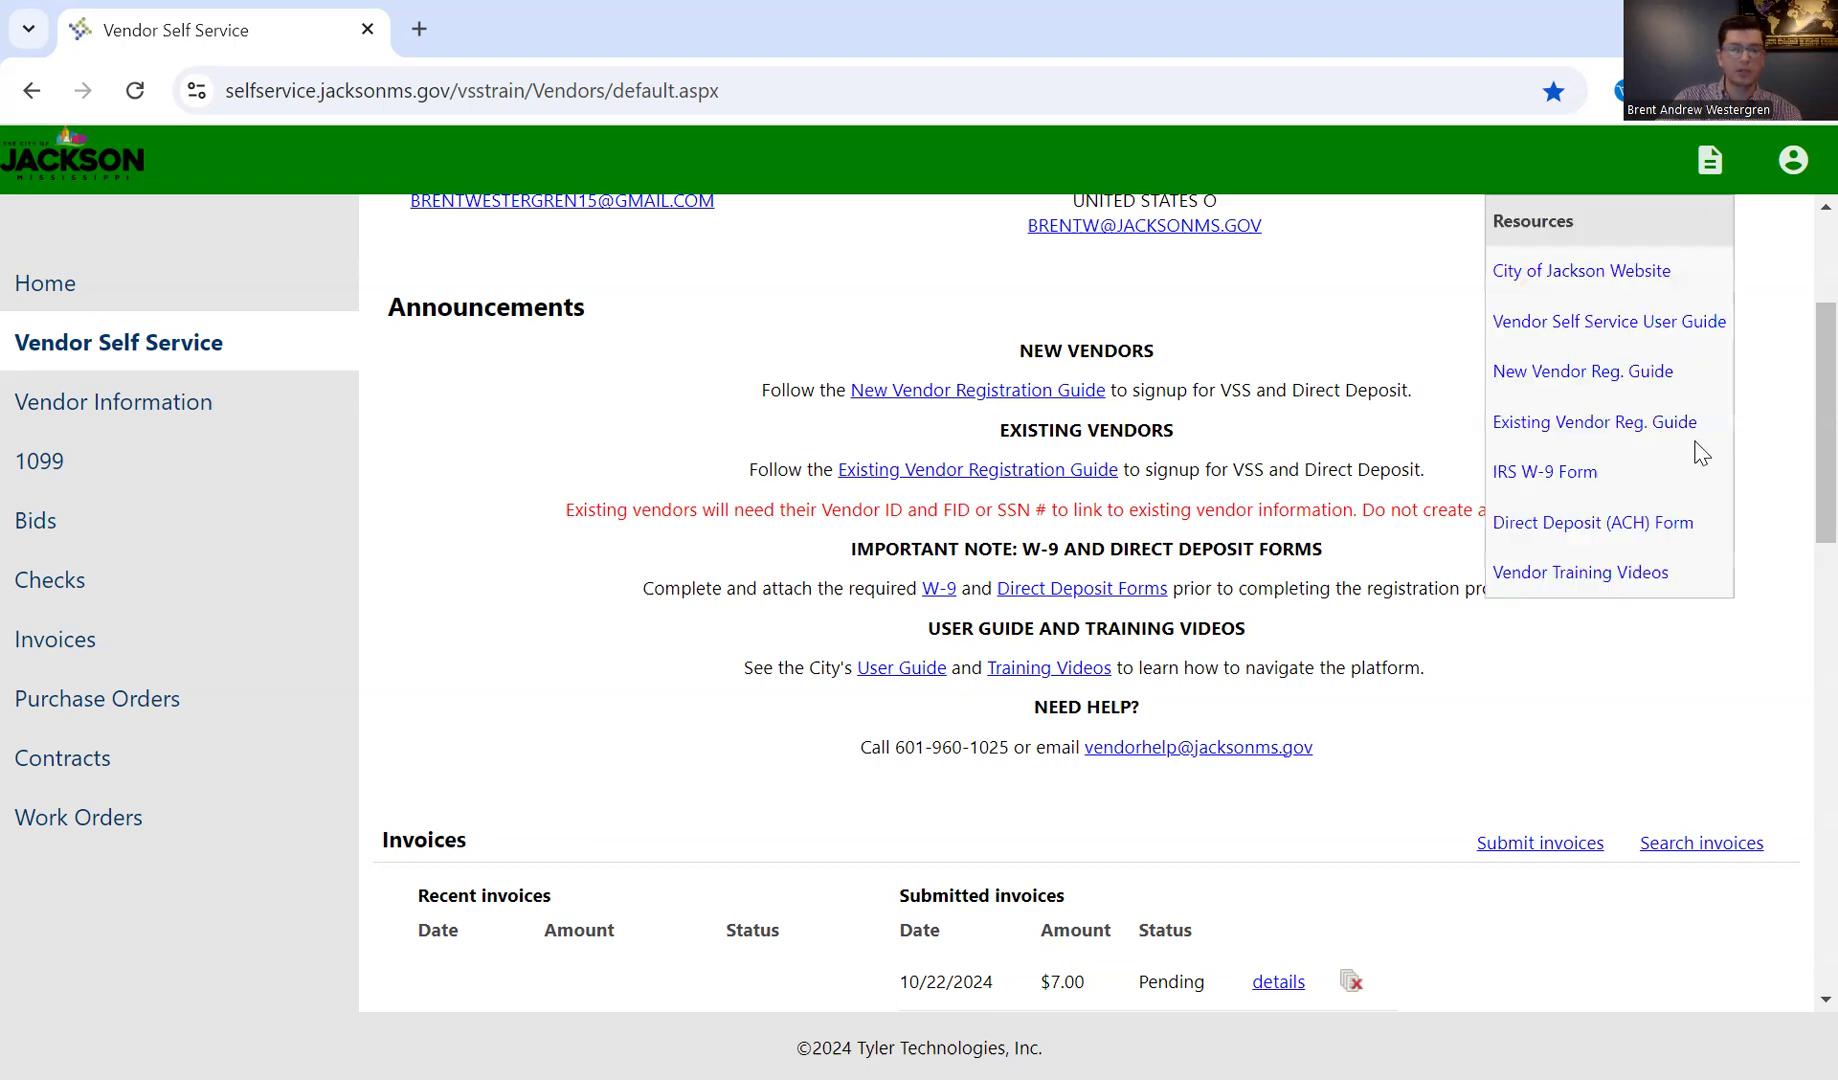